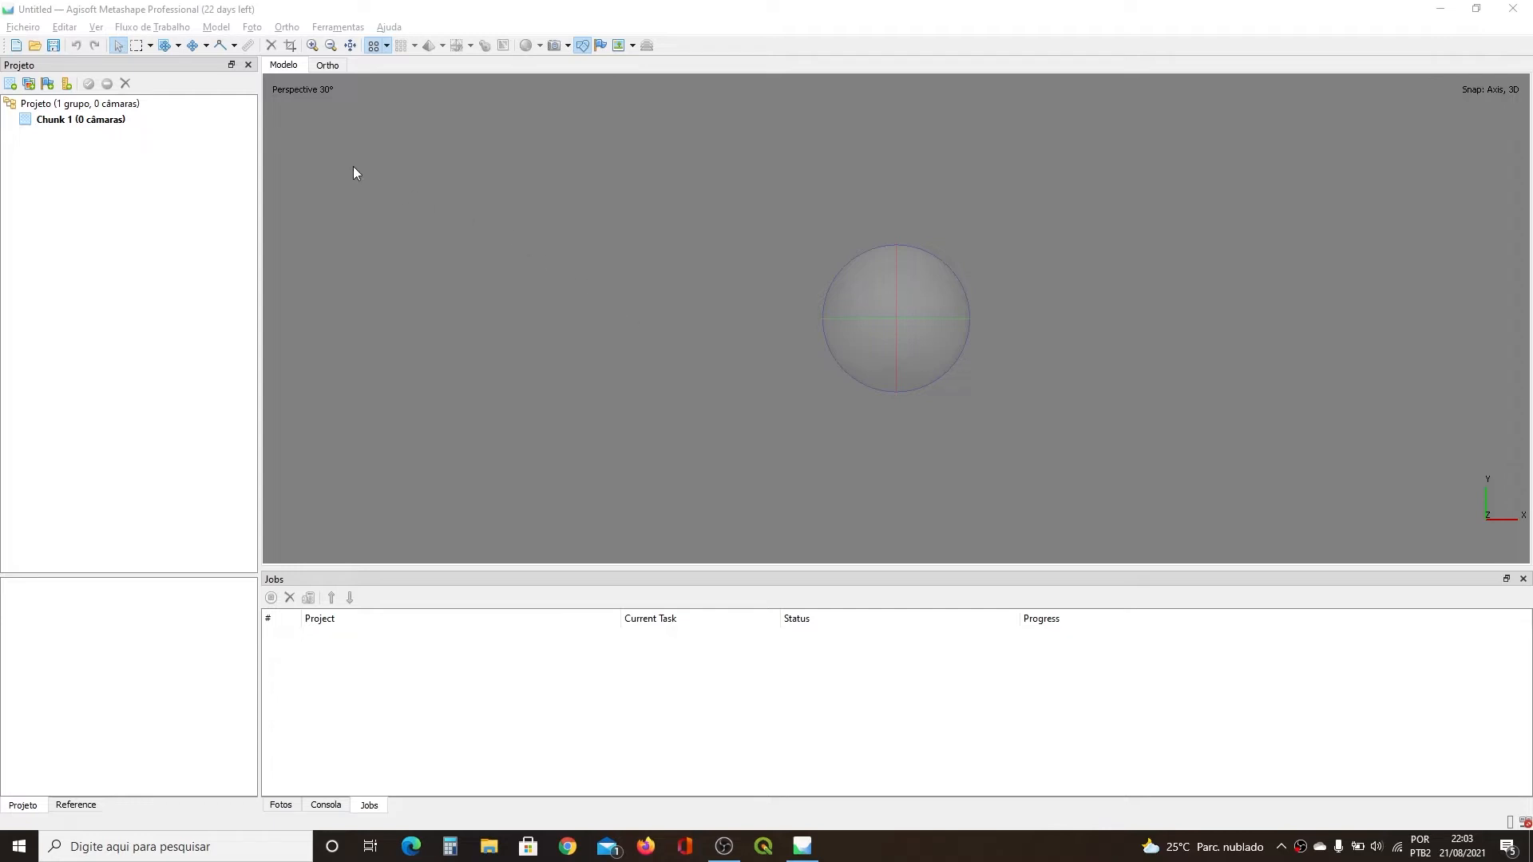
{"action": "left_click", "coordinate": [168, 16]}
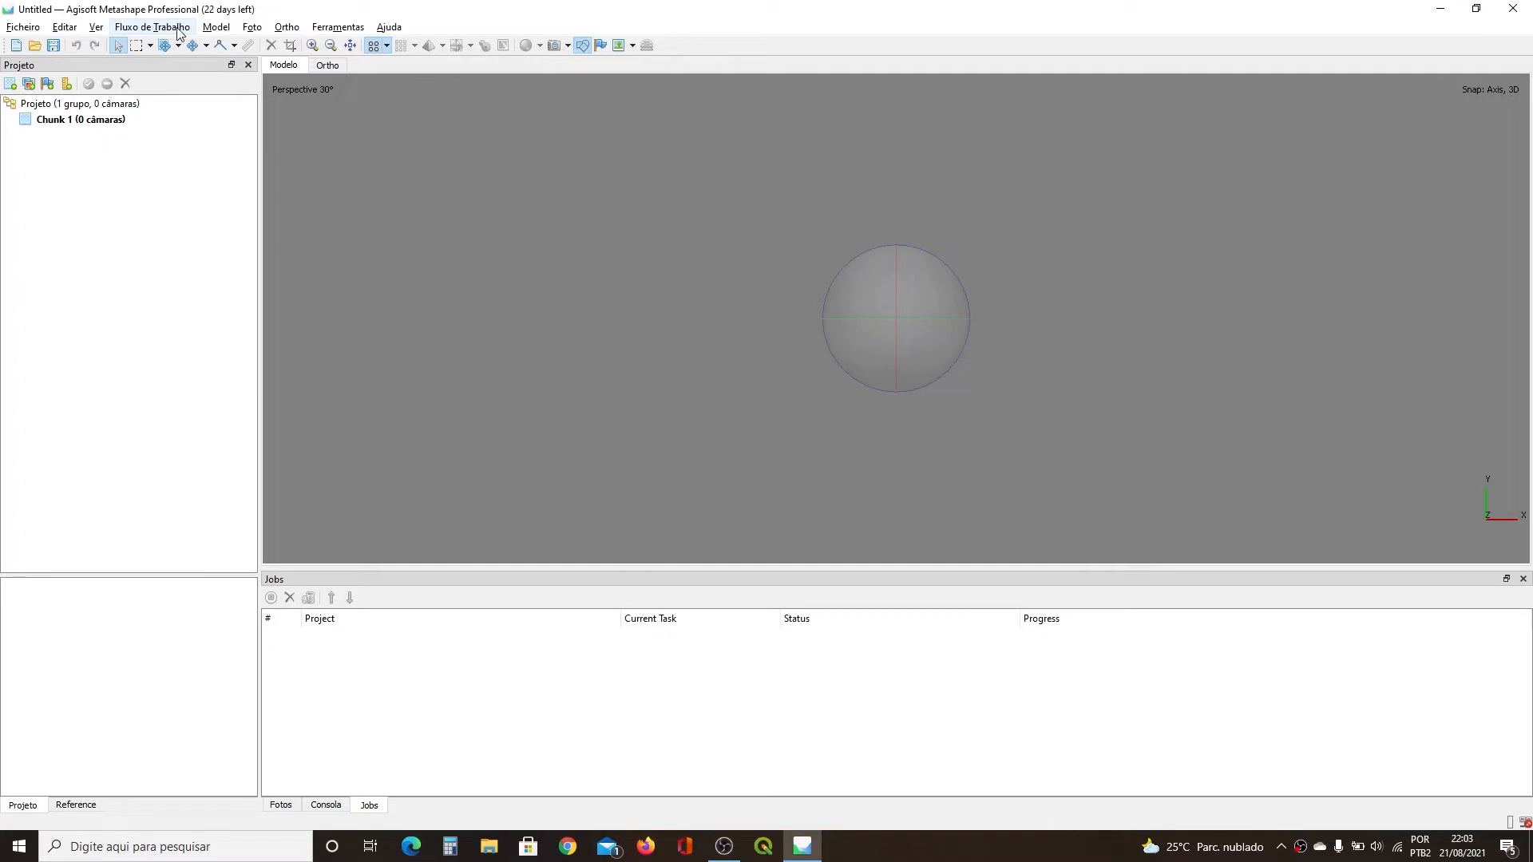
{"action": "left_click", "coordinate": [178, 28]}
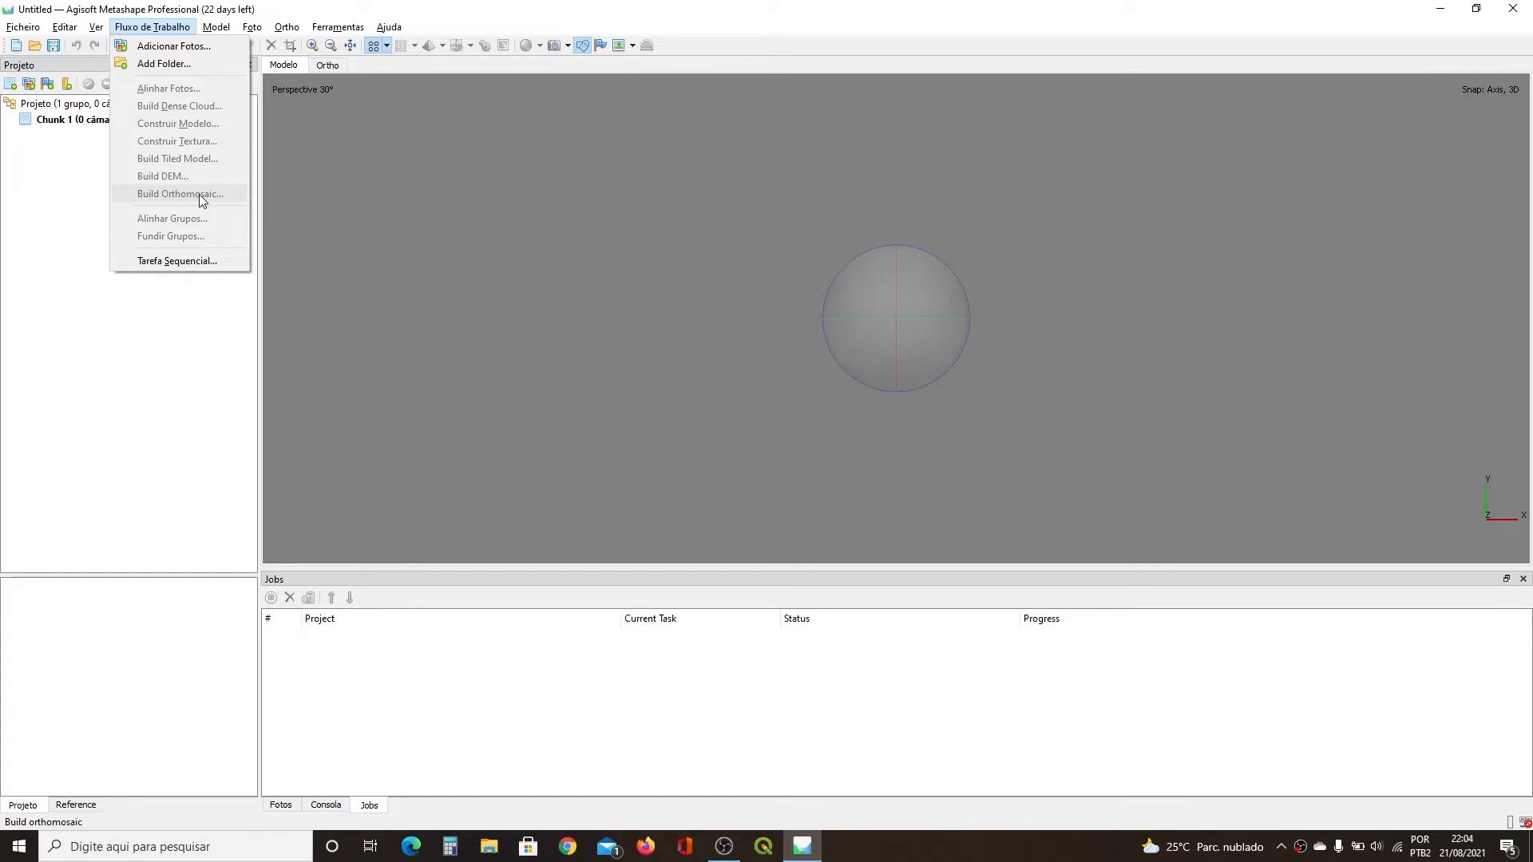
{"action": "left_click", "coordinate": [50, 296]}
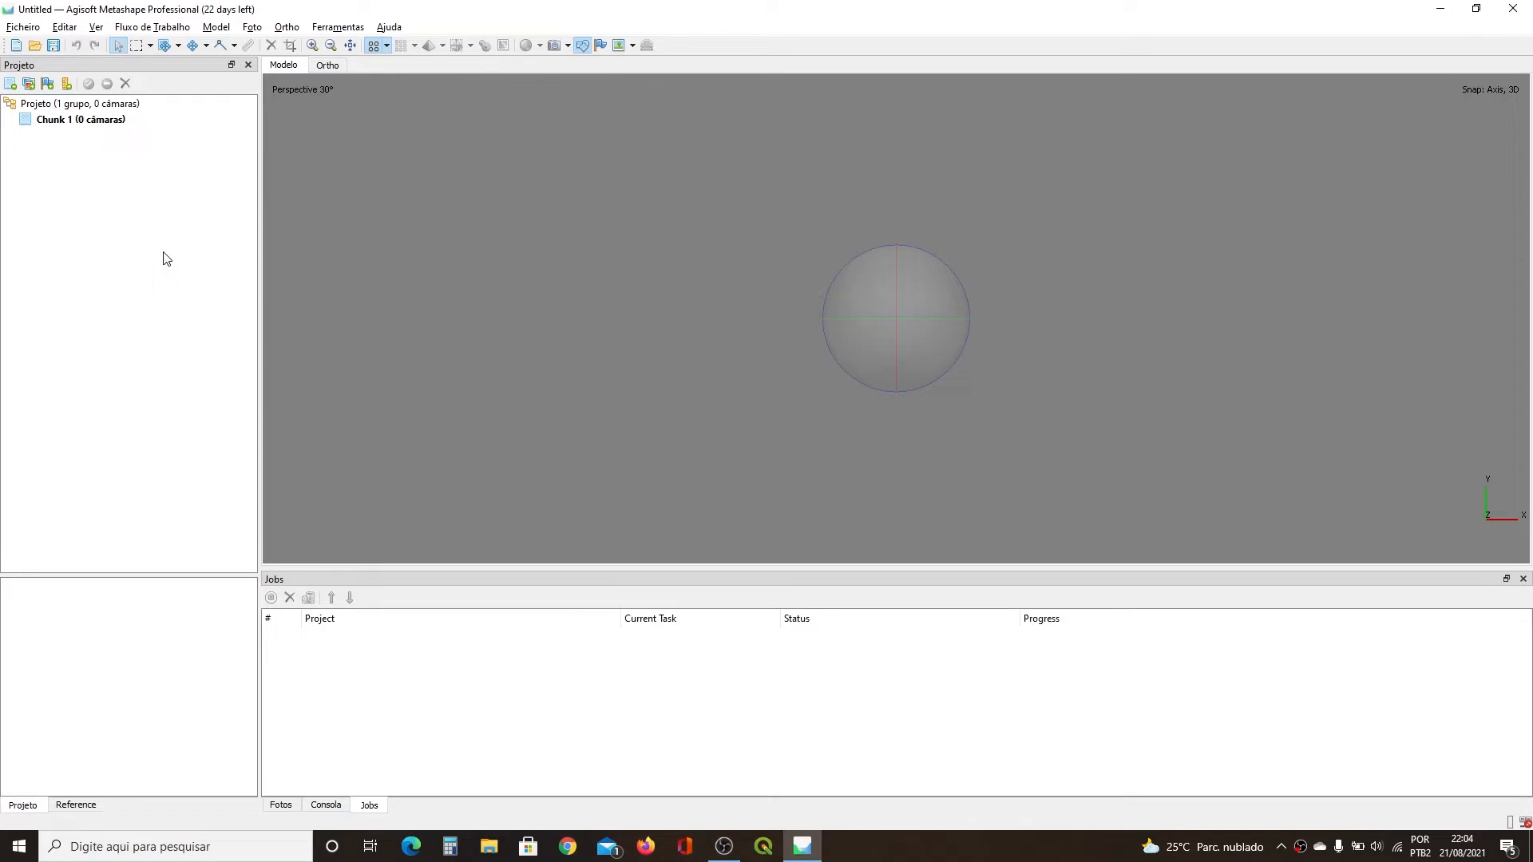
Step: Add all photos from DJI_0004.JPG to DJI_0132.JPG in the Material Didático > Fotos folder to Chunk 1
{"action": "left_click", "coordinate": [149, 29]}
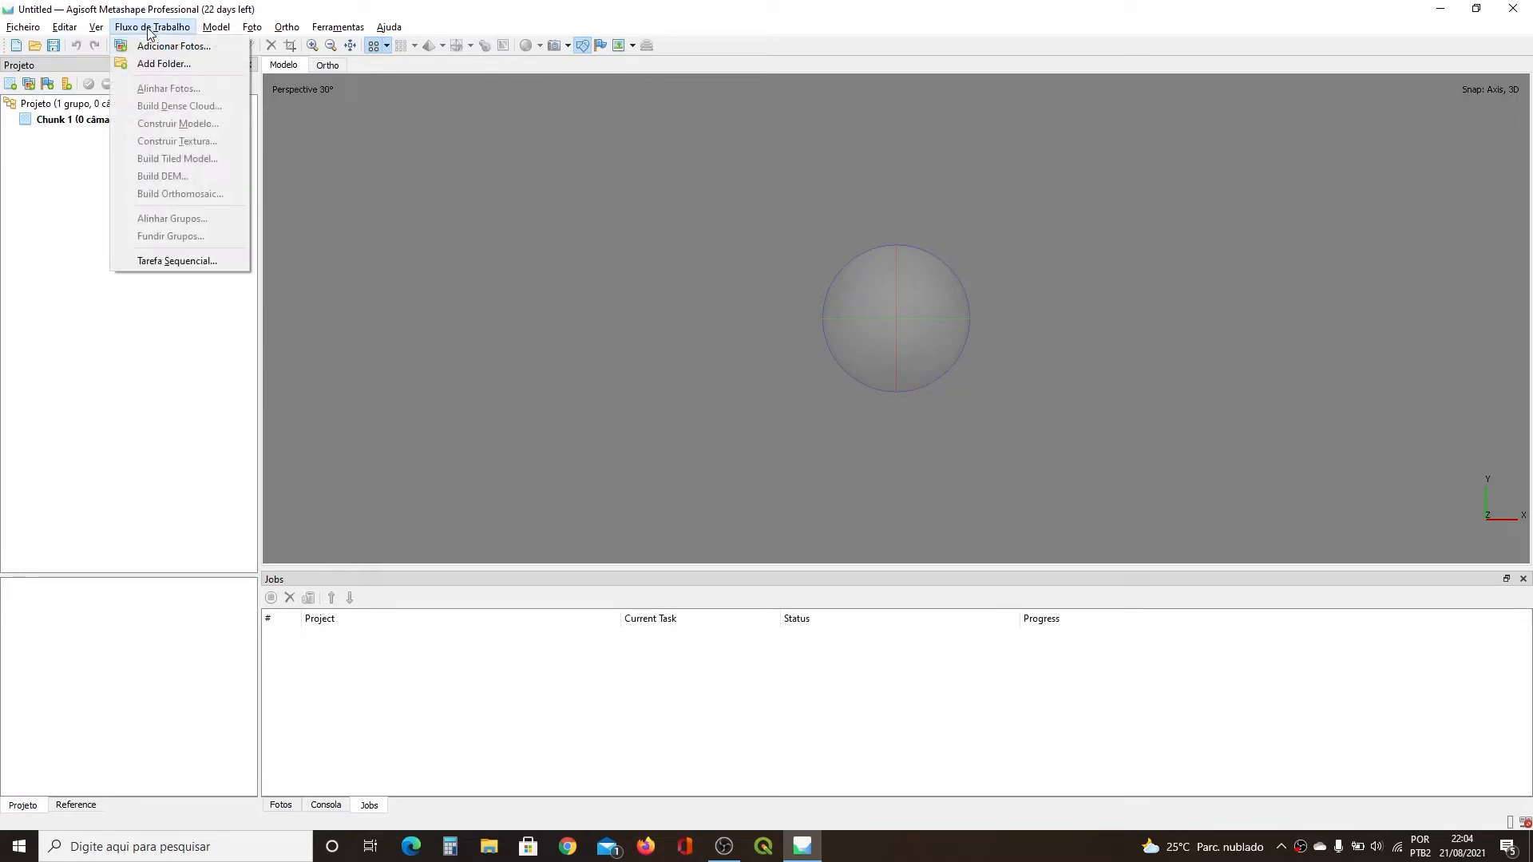
{"action": "left_click", "coordinate": [209, 46]}
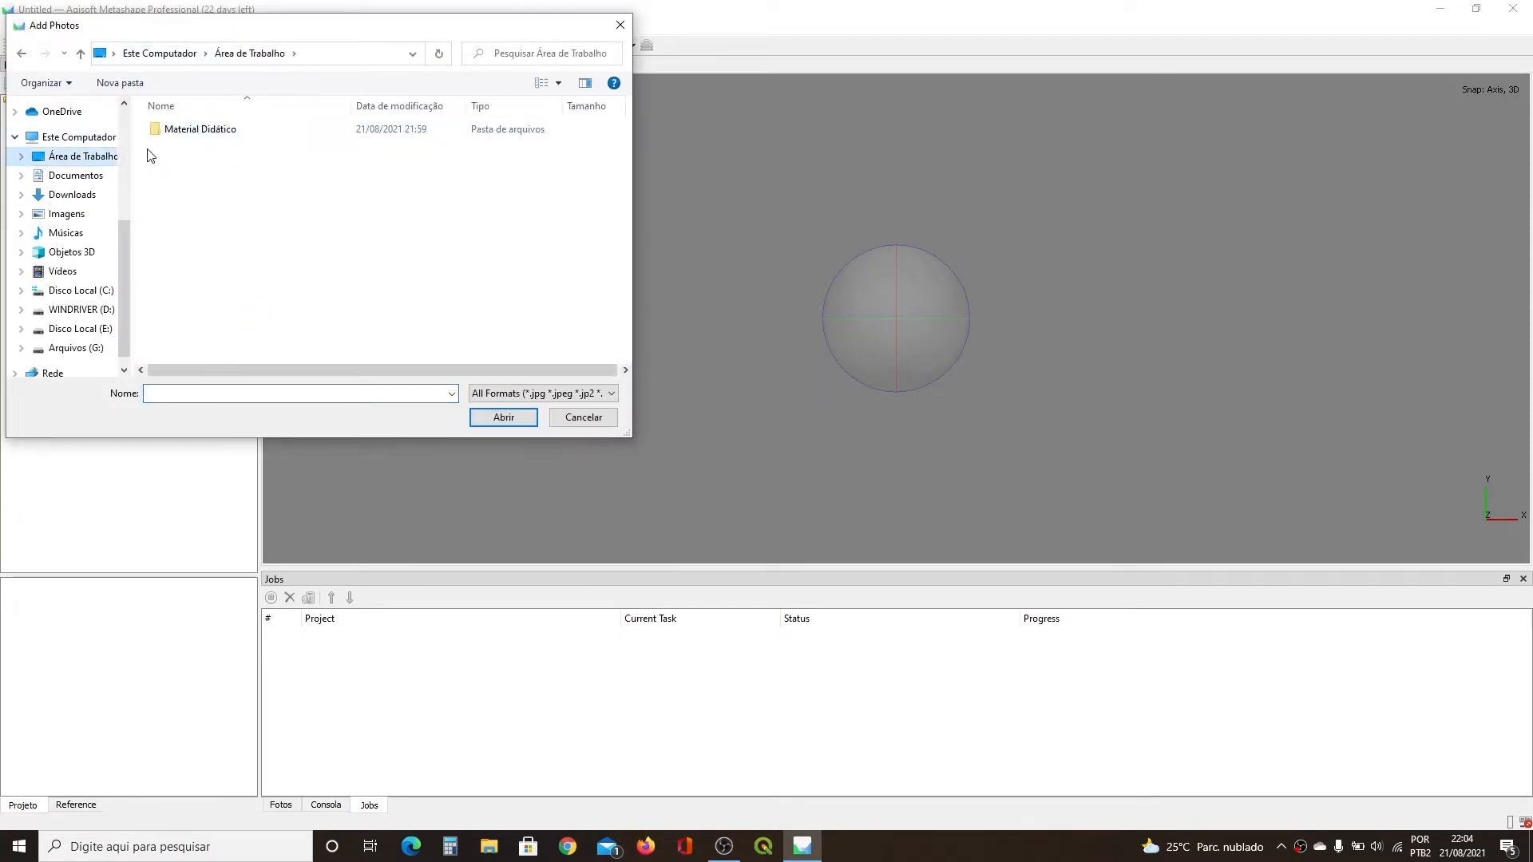
{"action": "double_click", "coordinate": [201, 130]}
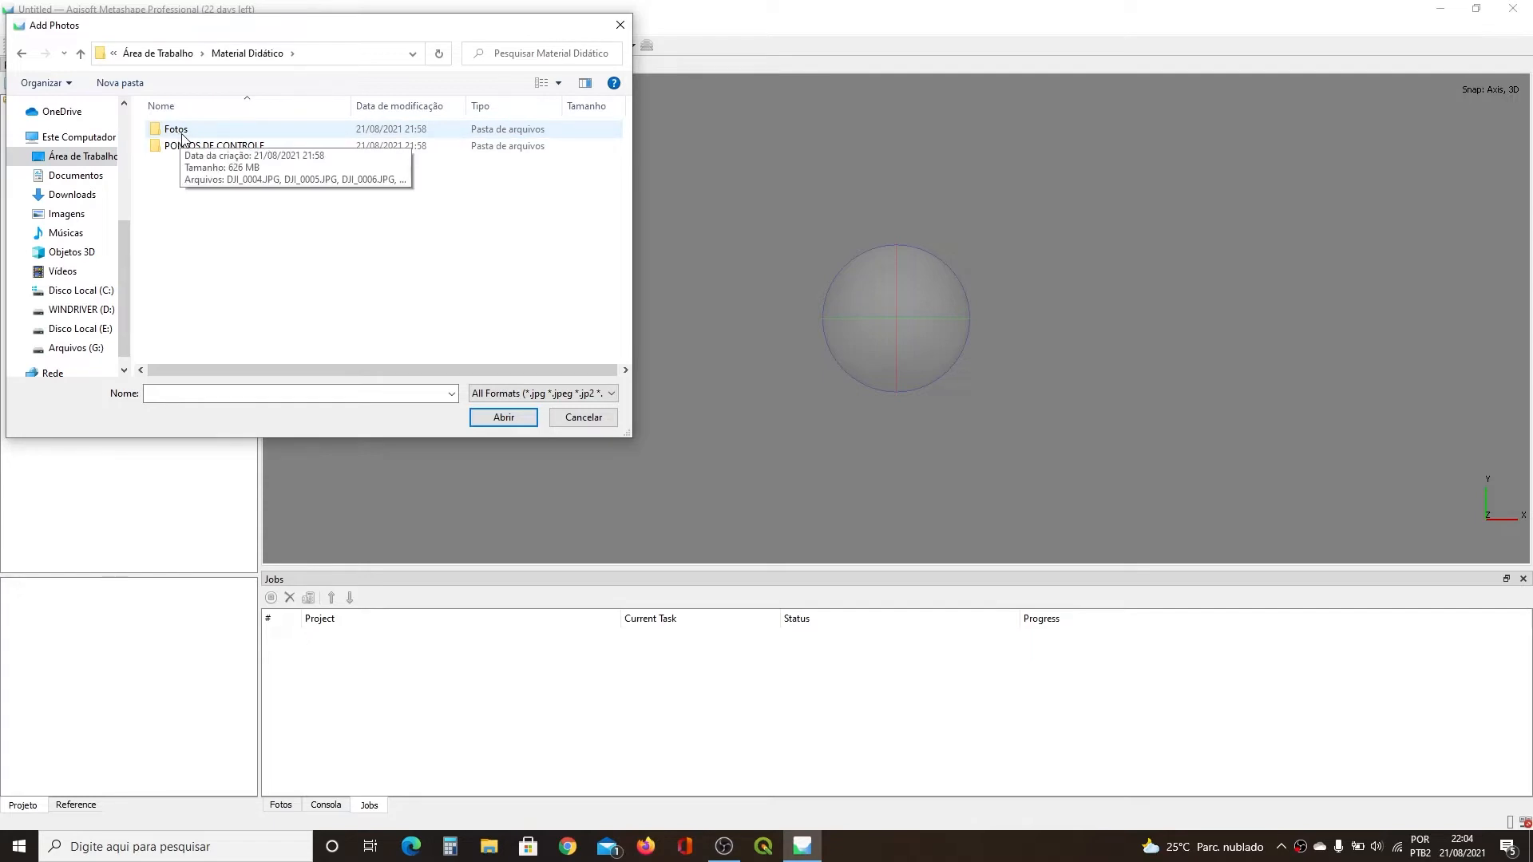
{"action": "double_click", "coordinate": [180, 133]}
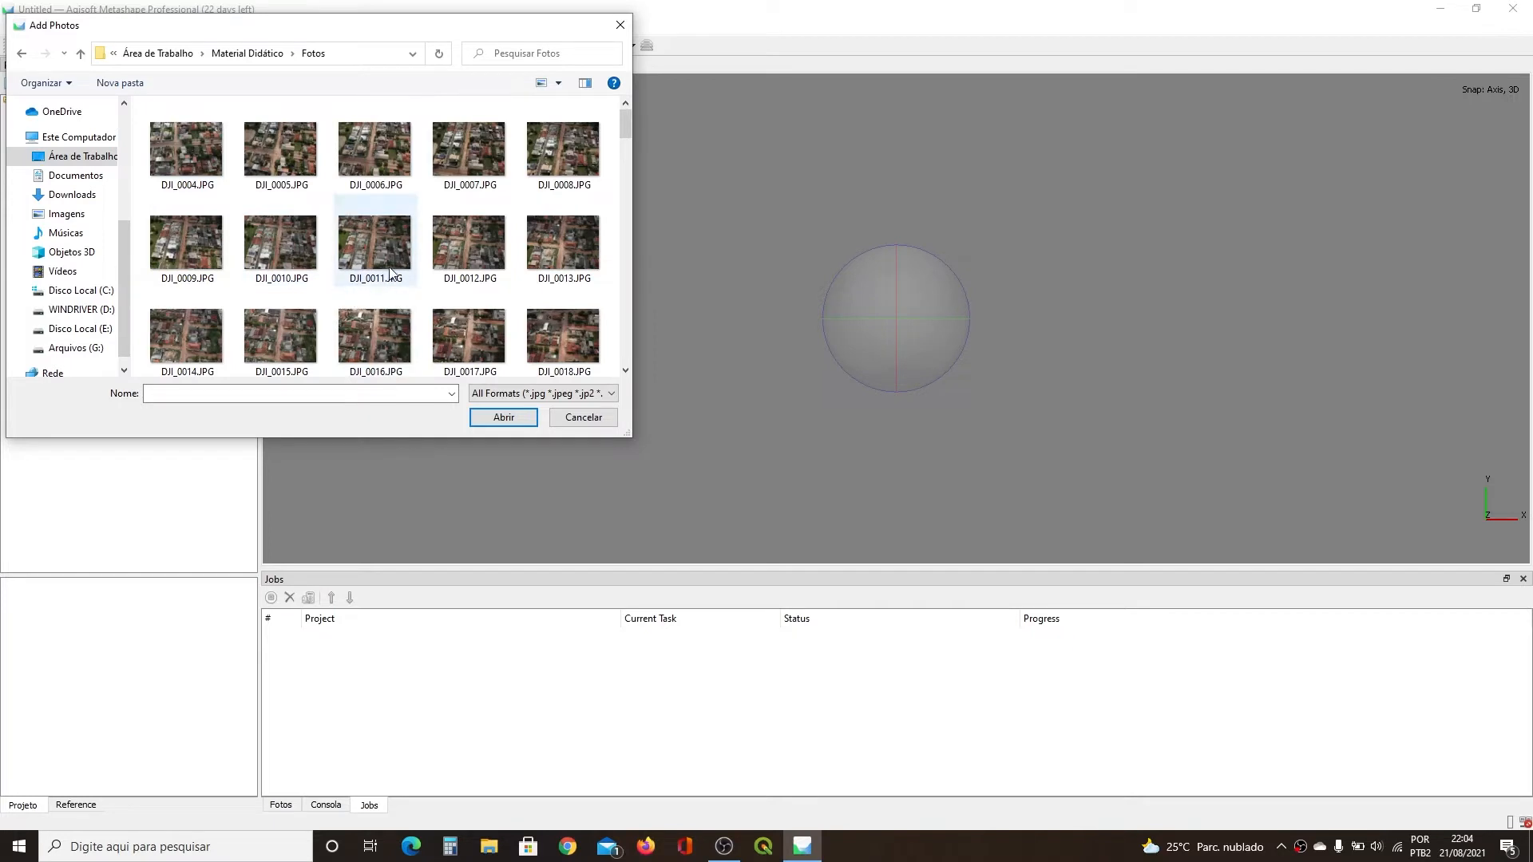
{"action": "left_click", "coordinate": [192, 177]}
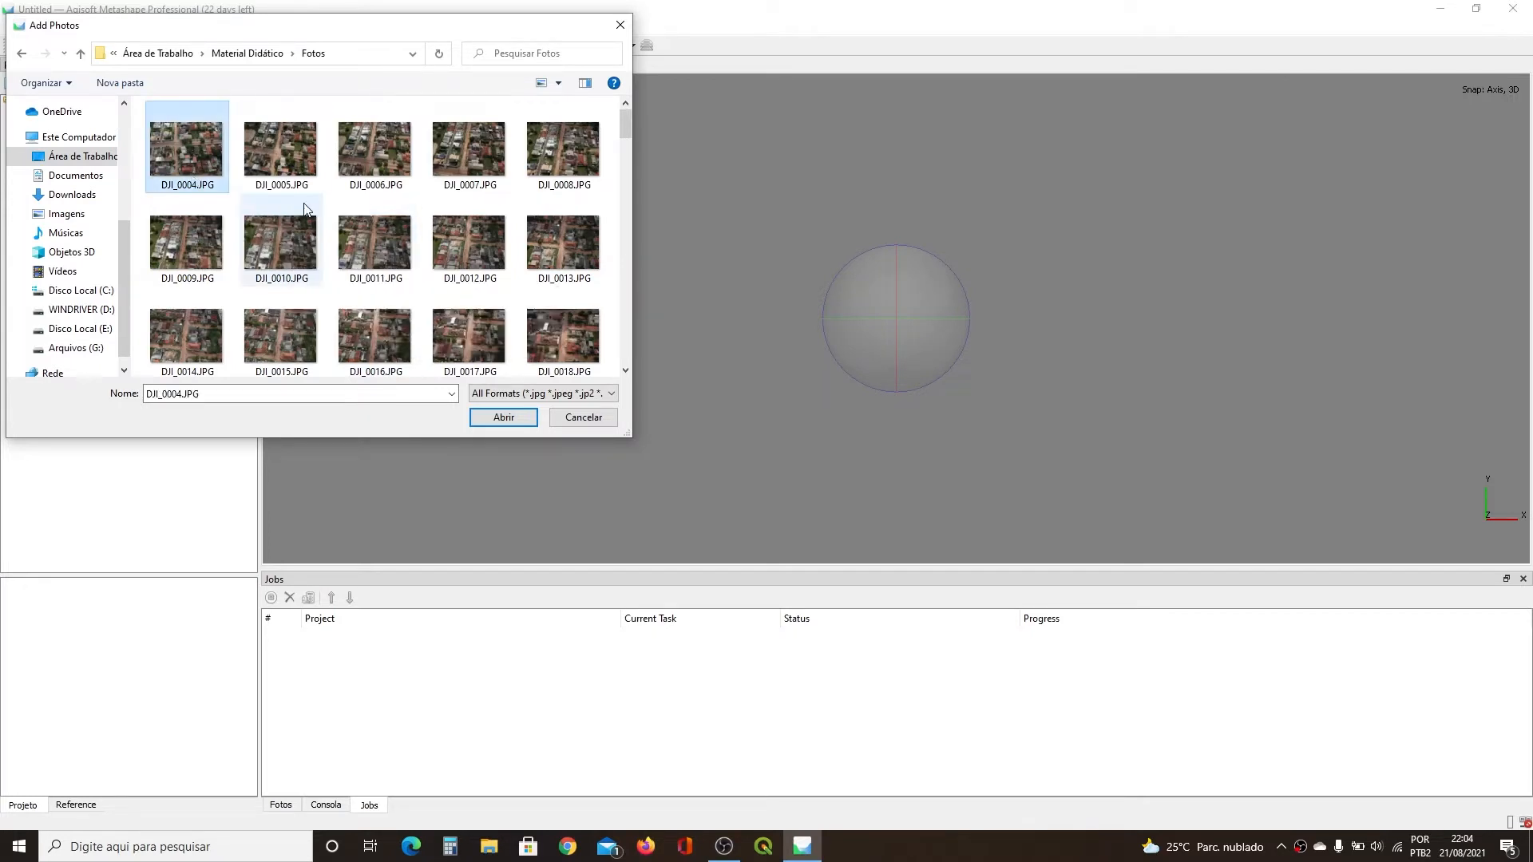
{"action": "scroll", "coordinate": [319, 216], "scroll_direction": "down", "scroll_amount": 20}
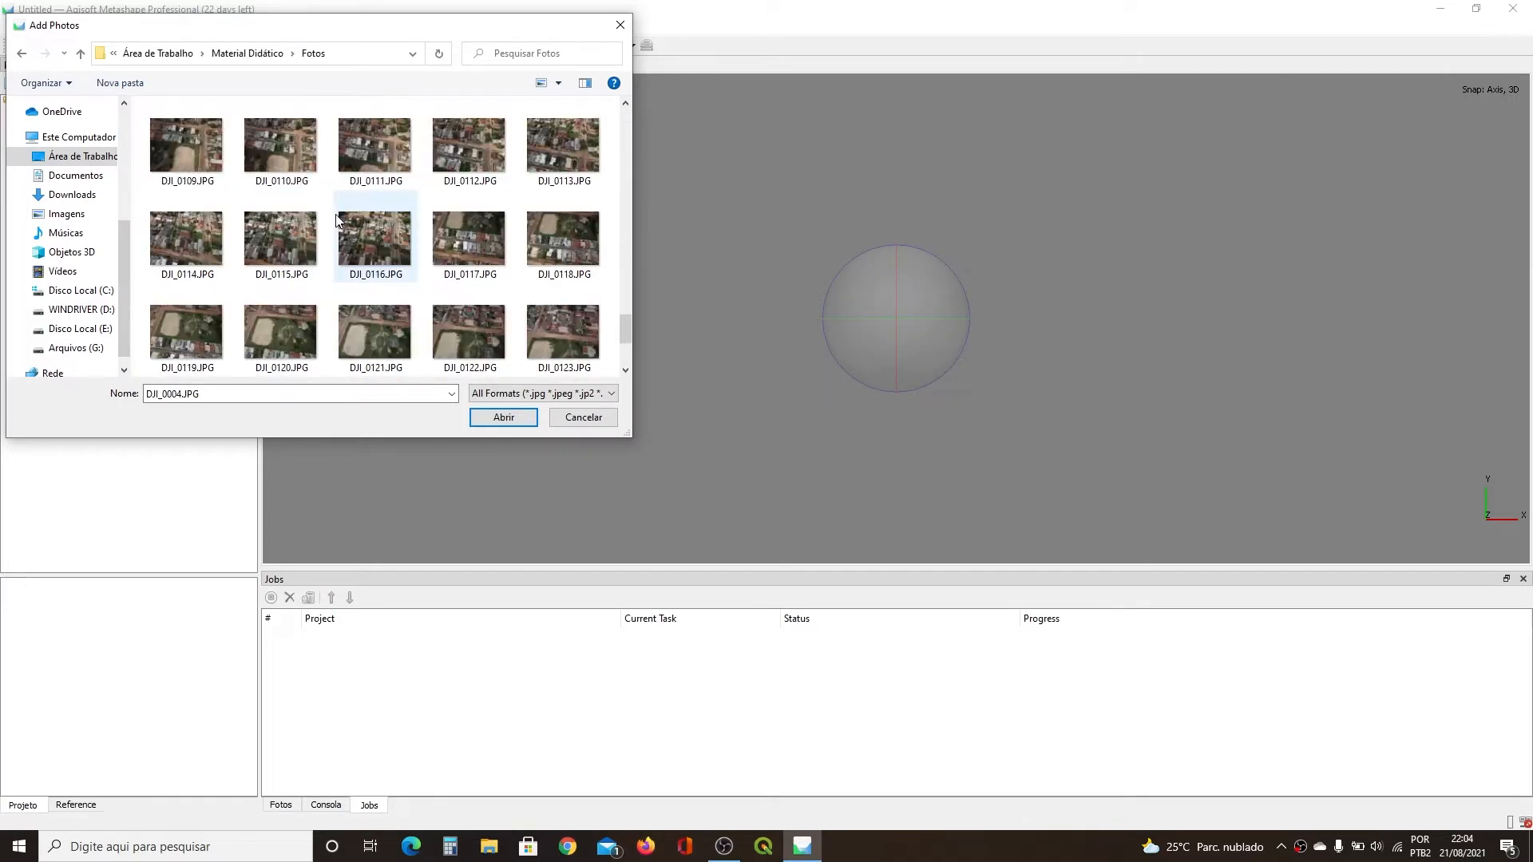
{"action": "scroll", "coordinate": [338, 184], "scroll_direction": "down", "scroll_amount": 2}
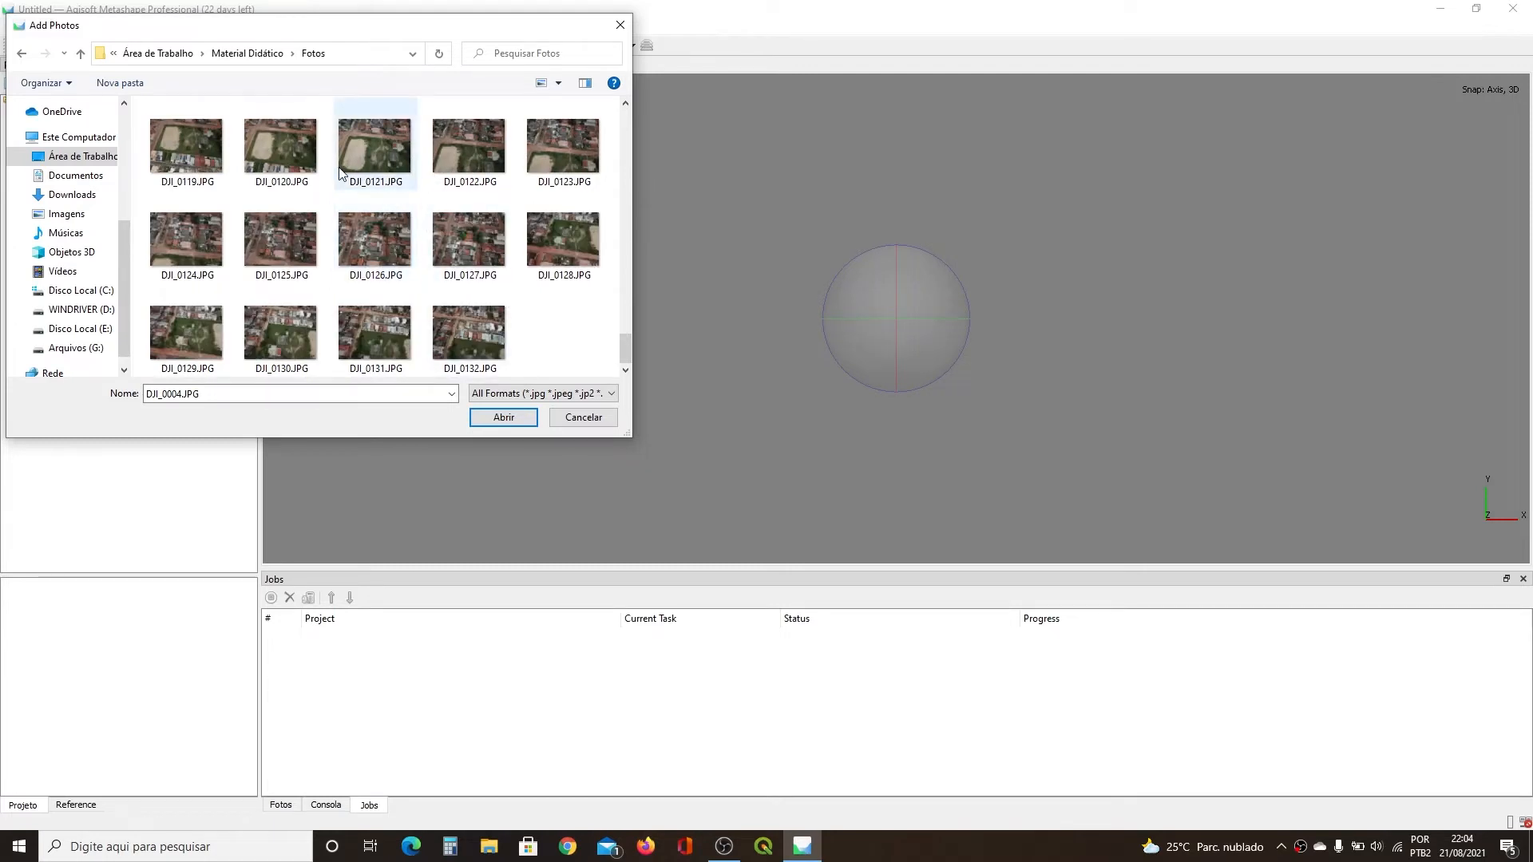
{"action": "left_click", "coordinate": [483, 327], "text": "shift"}
{"action": "left_click", "coordinate": [556, 329]}
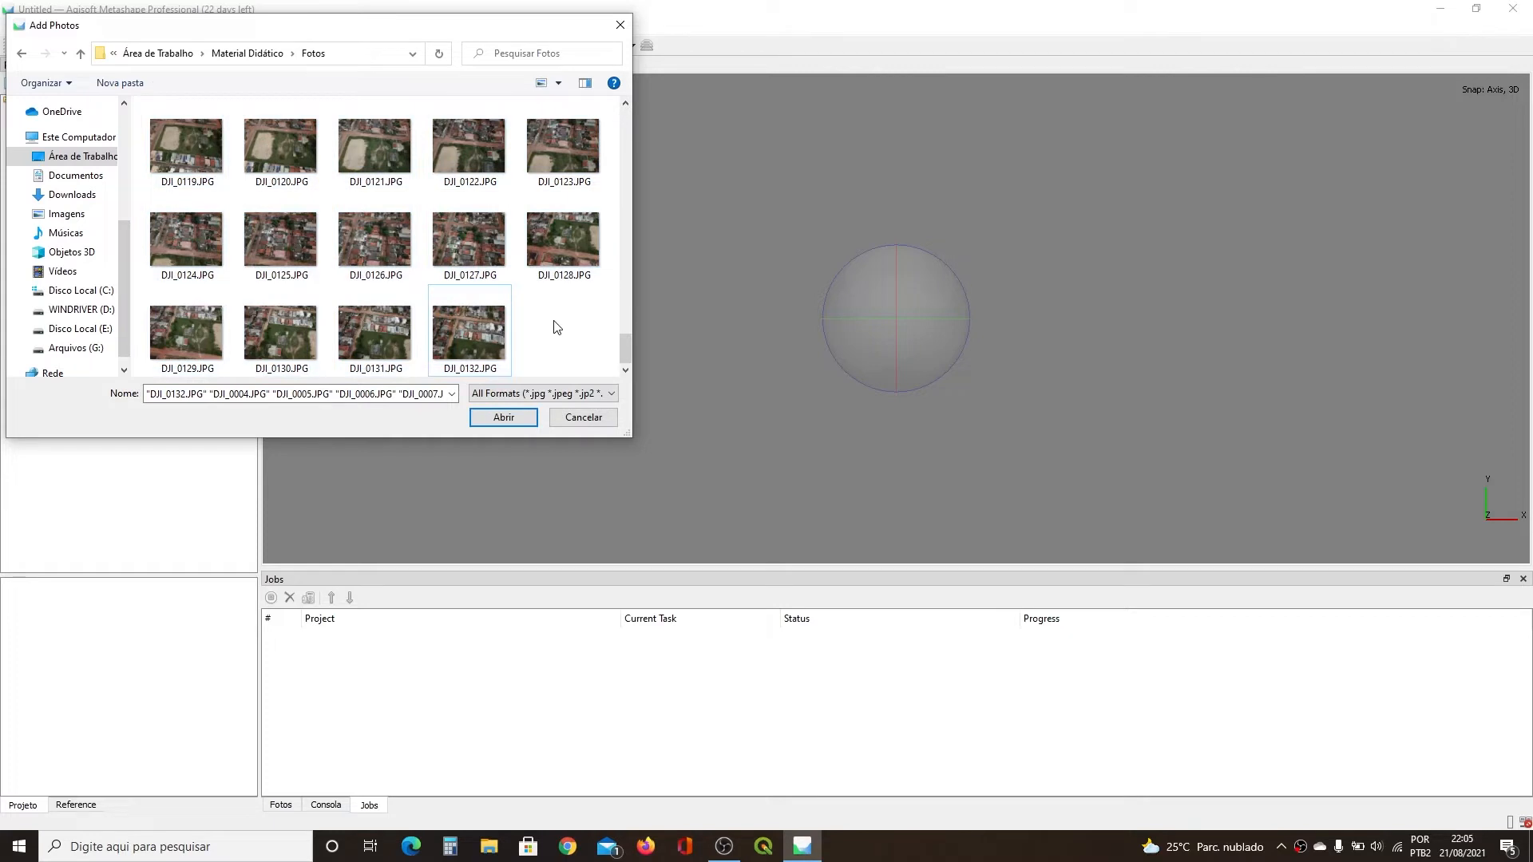
{"action": "key", "text": "ctrl+a"}
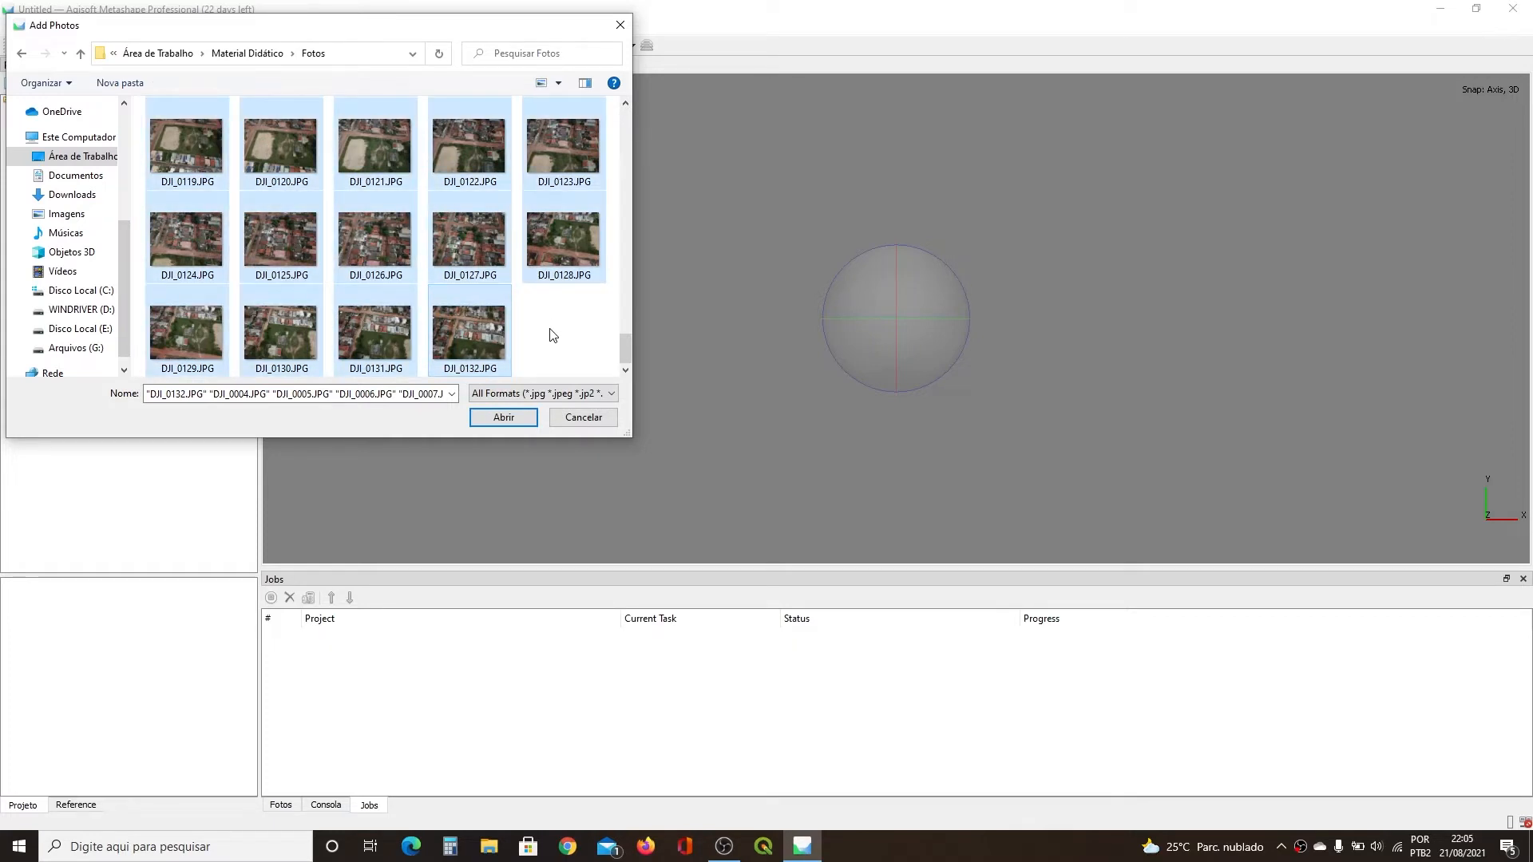
{"action": "left_click", "coordinate": [511, 419]}
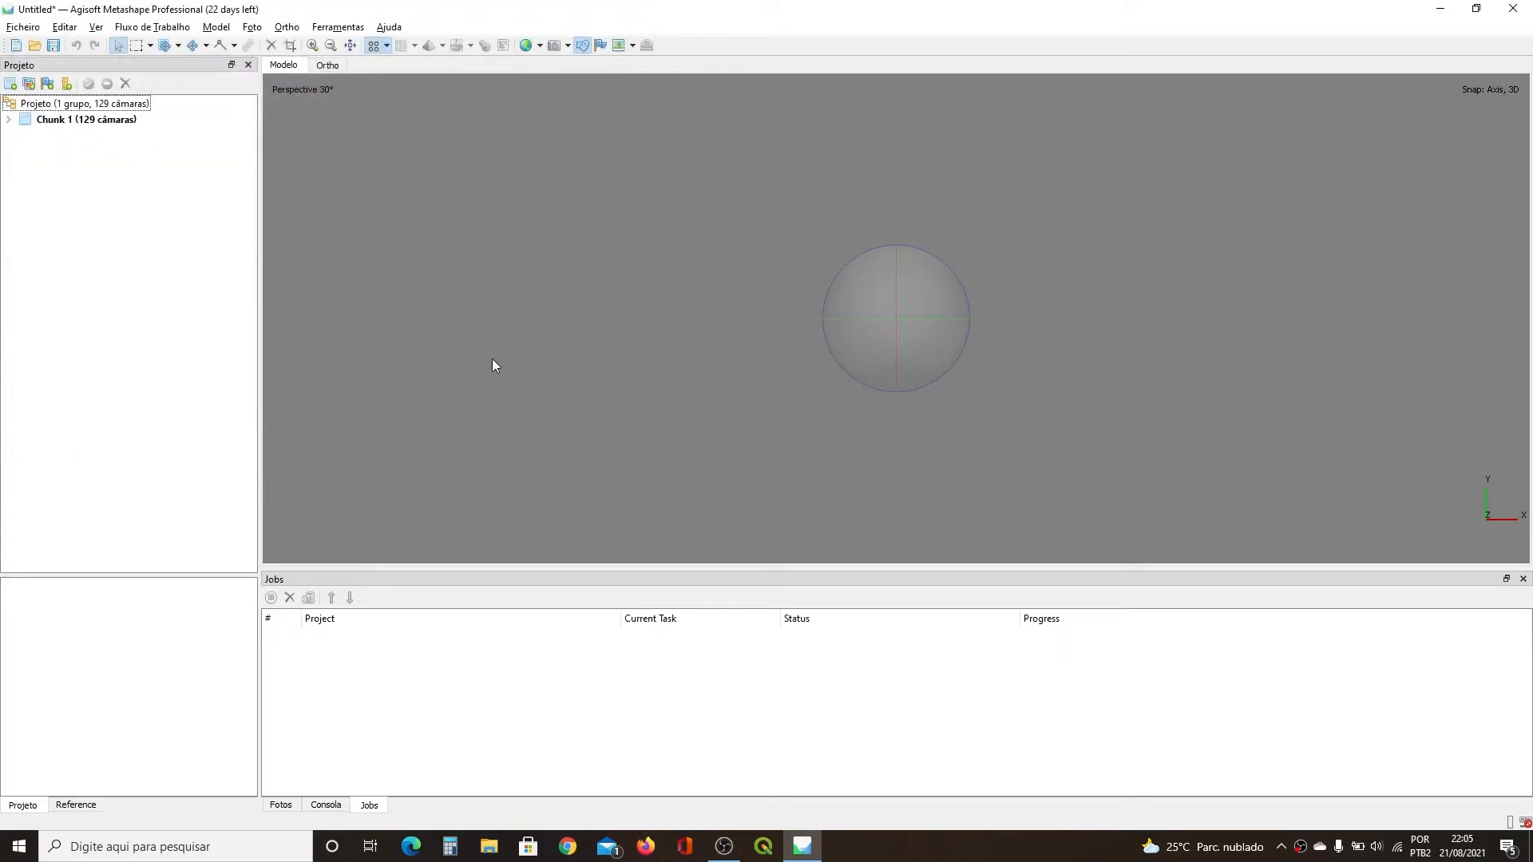
Step: Expand Chunk 1 down to its individual cameras and show the camera positions in the model view
{"action": "left_click", "coordinate": [8, 119]}
{"action": "left_click", "coordinate": [24, 136]}
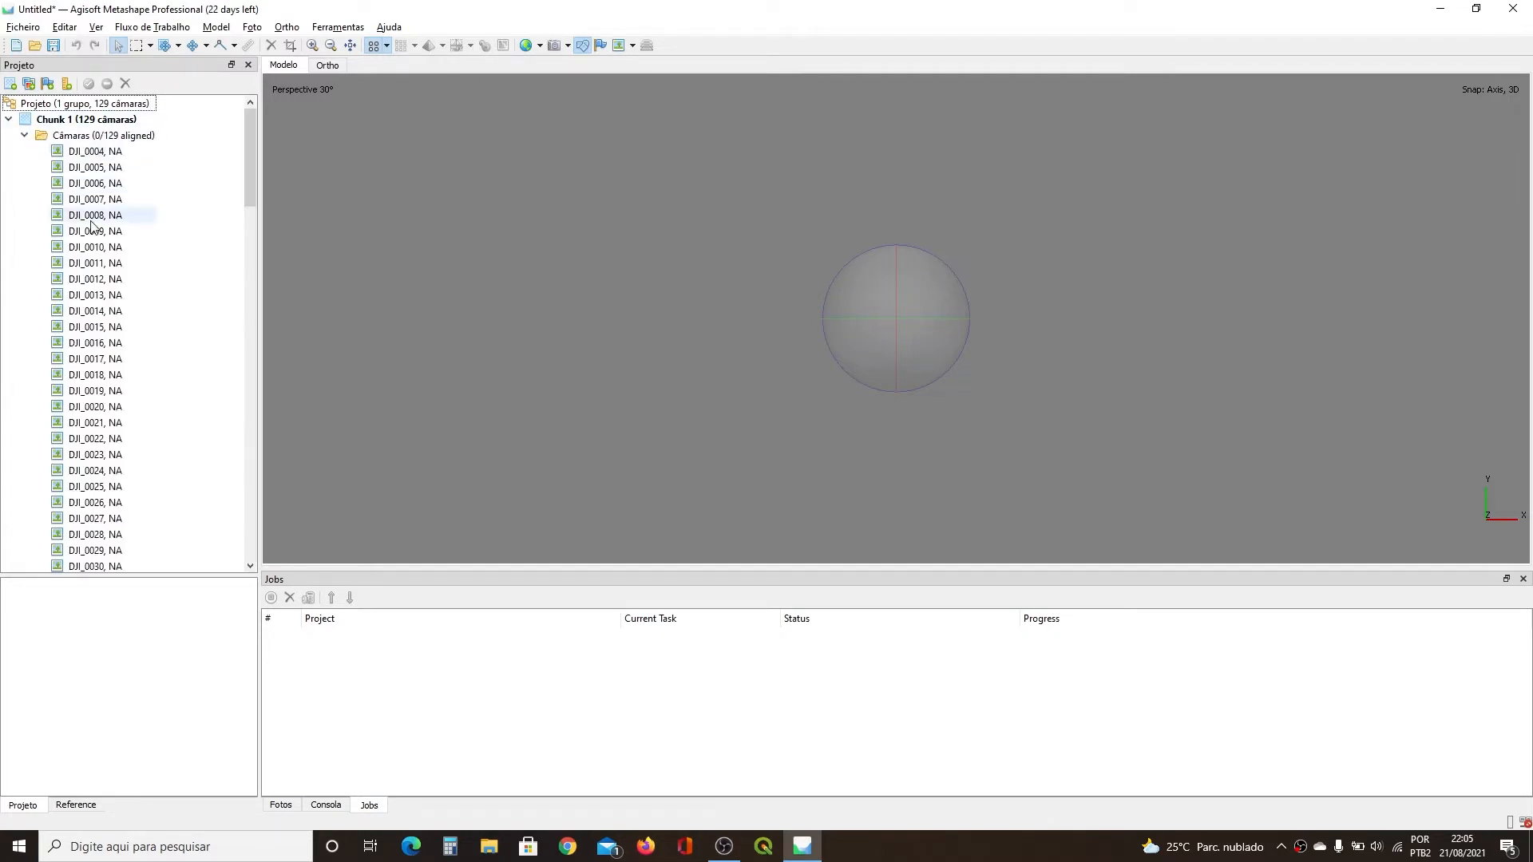
{"action": "left_click", "coordinate": [555, 46]}
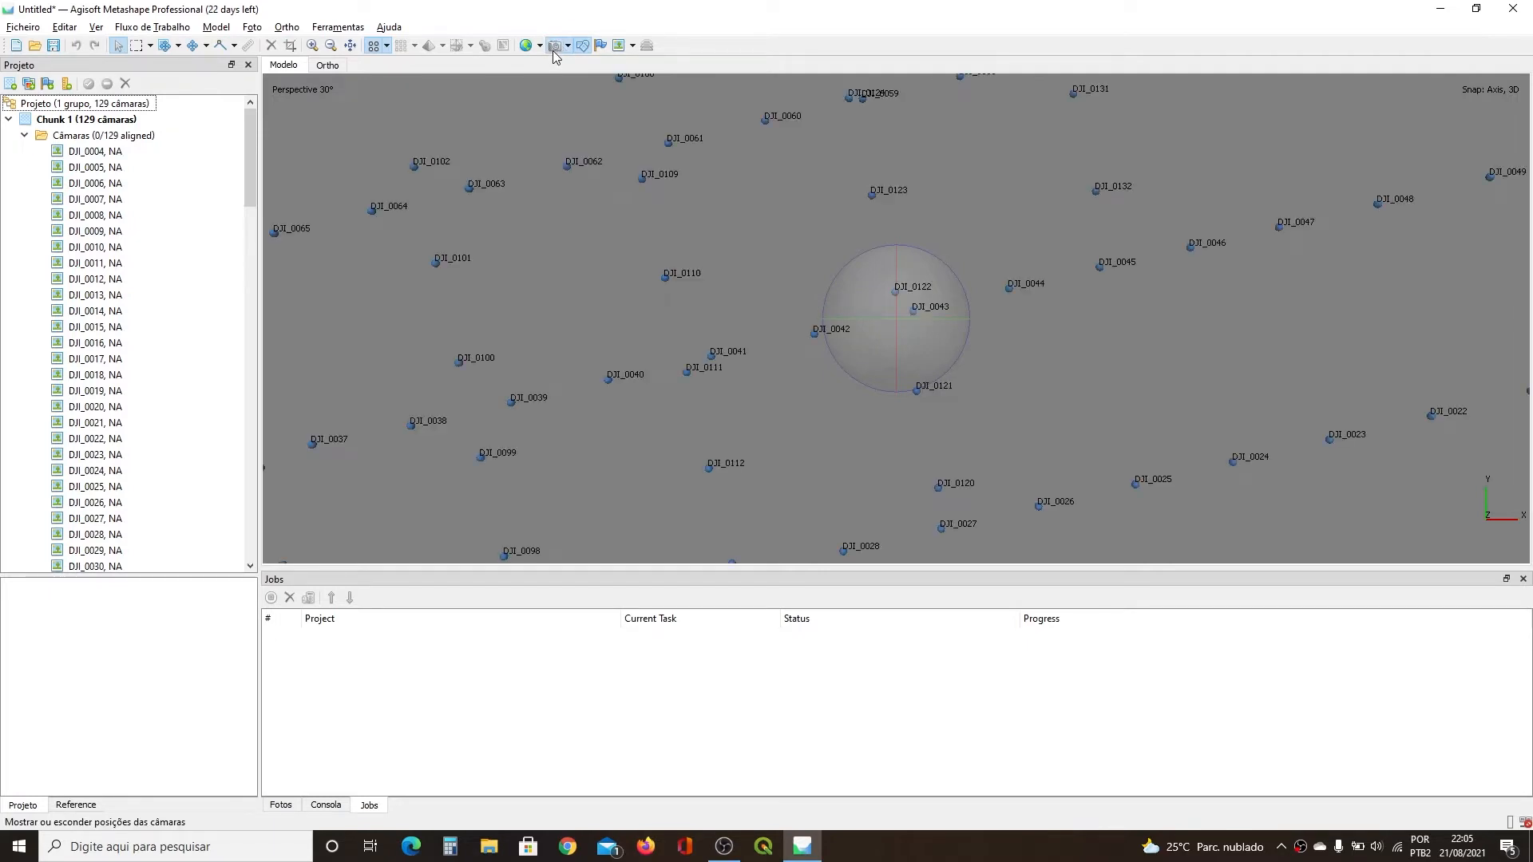
{"action": "scroll", "coordinate": [691, 212], "scroll_direction": "down", "scroll_amount": 3}
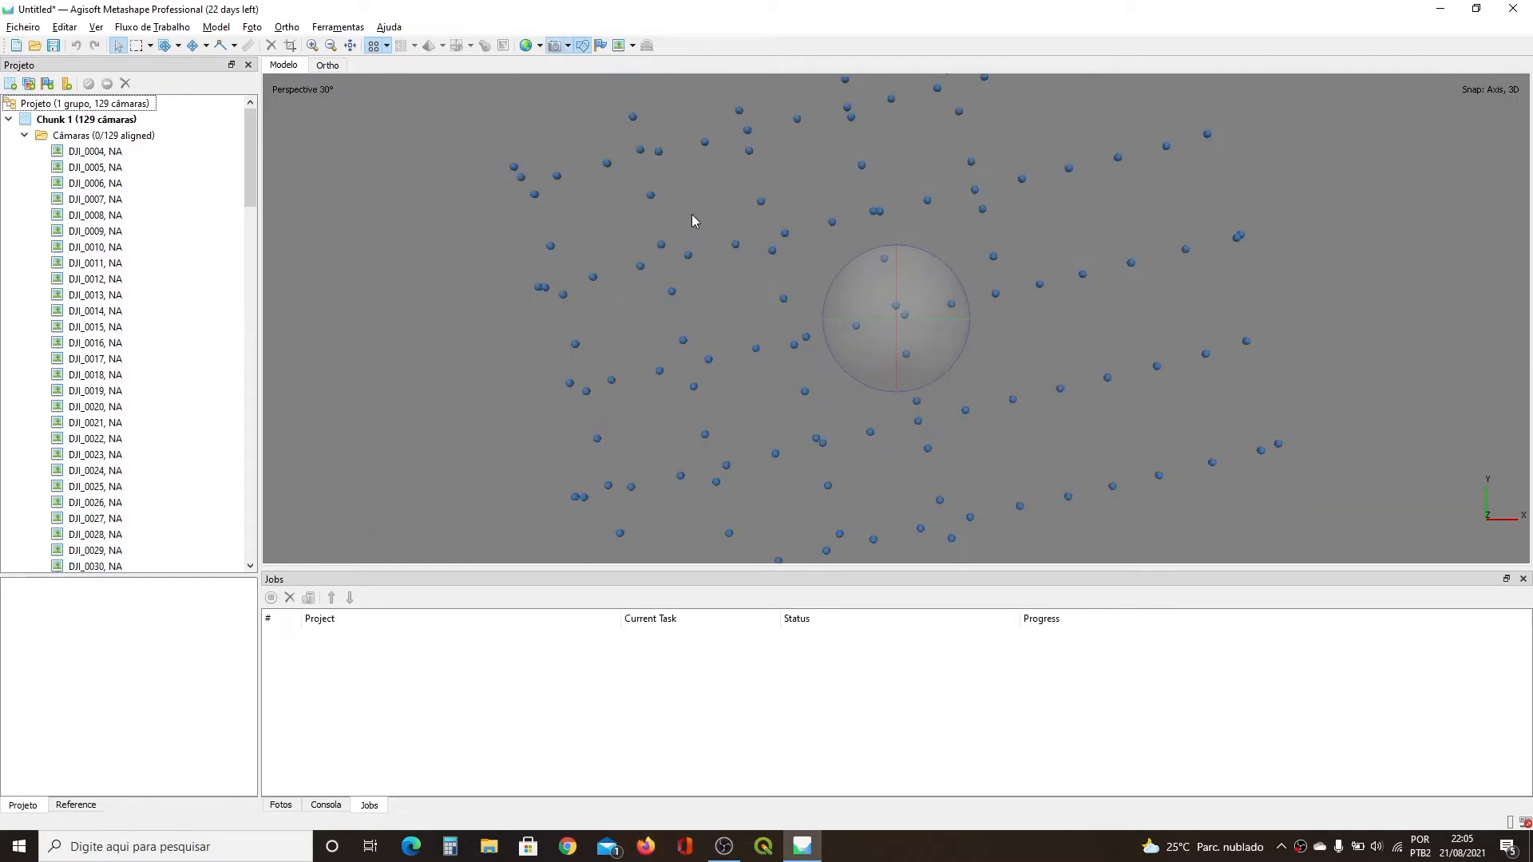
{"action": "scroll", "coordinate": [912, 309], "scroll_direction": "up", "scroll_amount": 2}
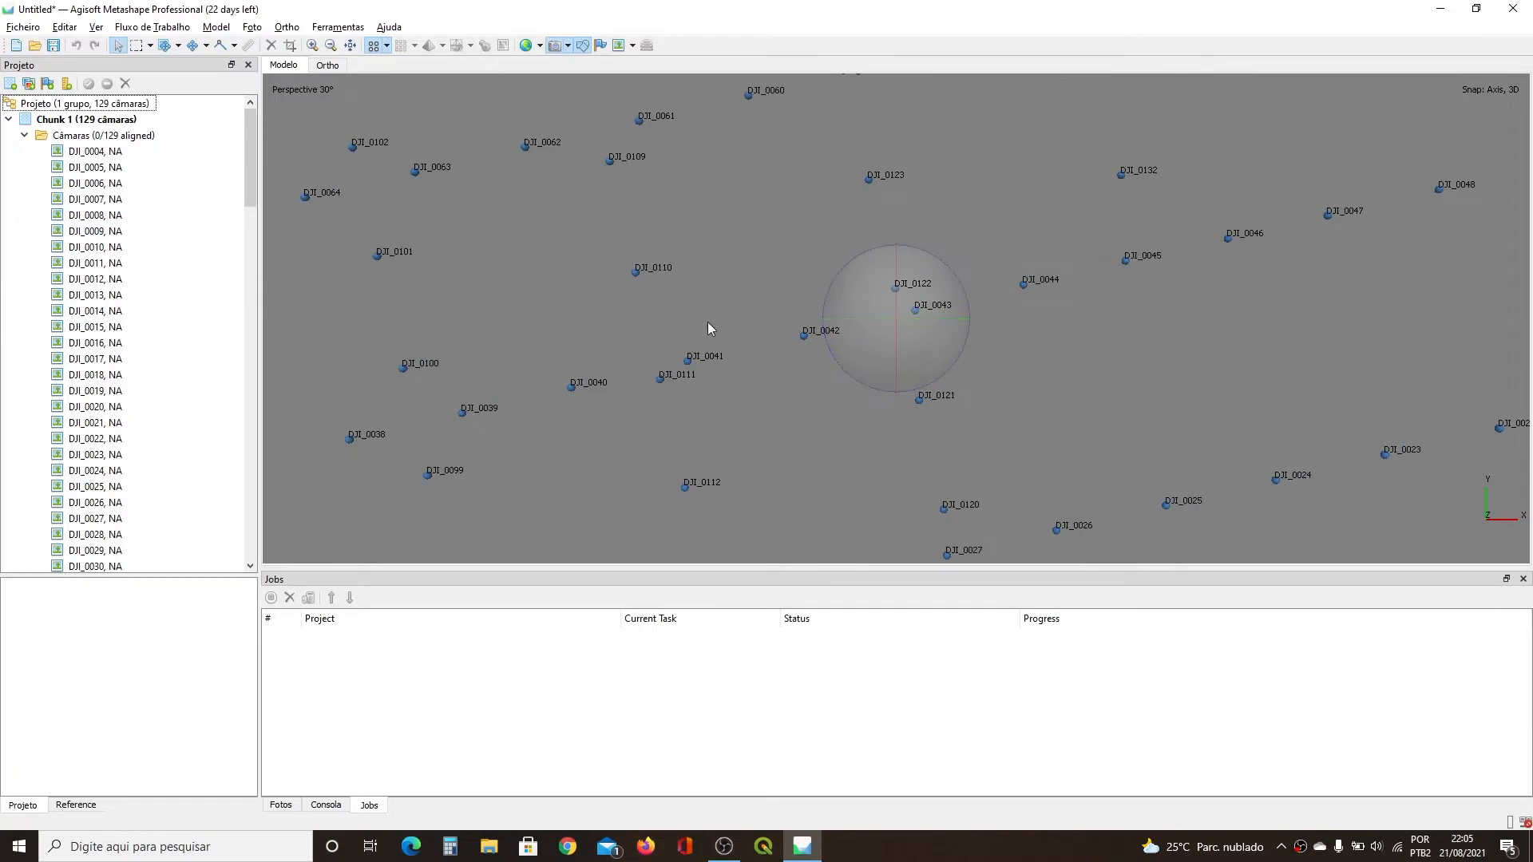
{"action": "scroll", "coordinate": [724, 381], "scroll_direction": "up", "scroll_amount": 5}
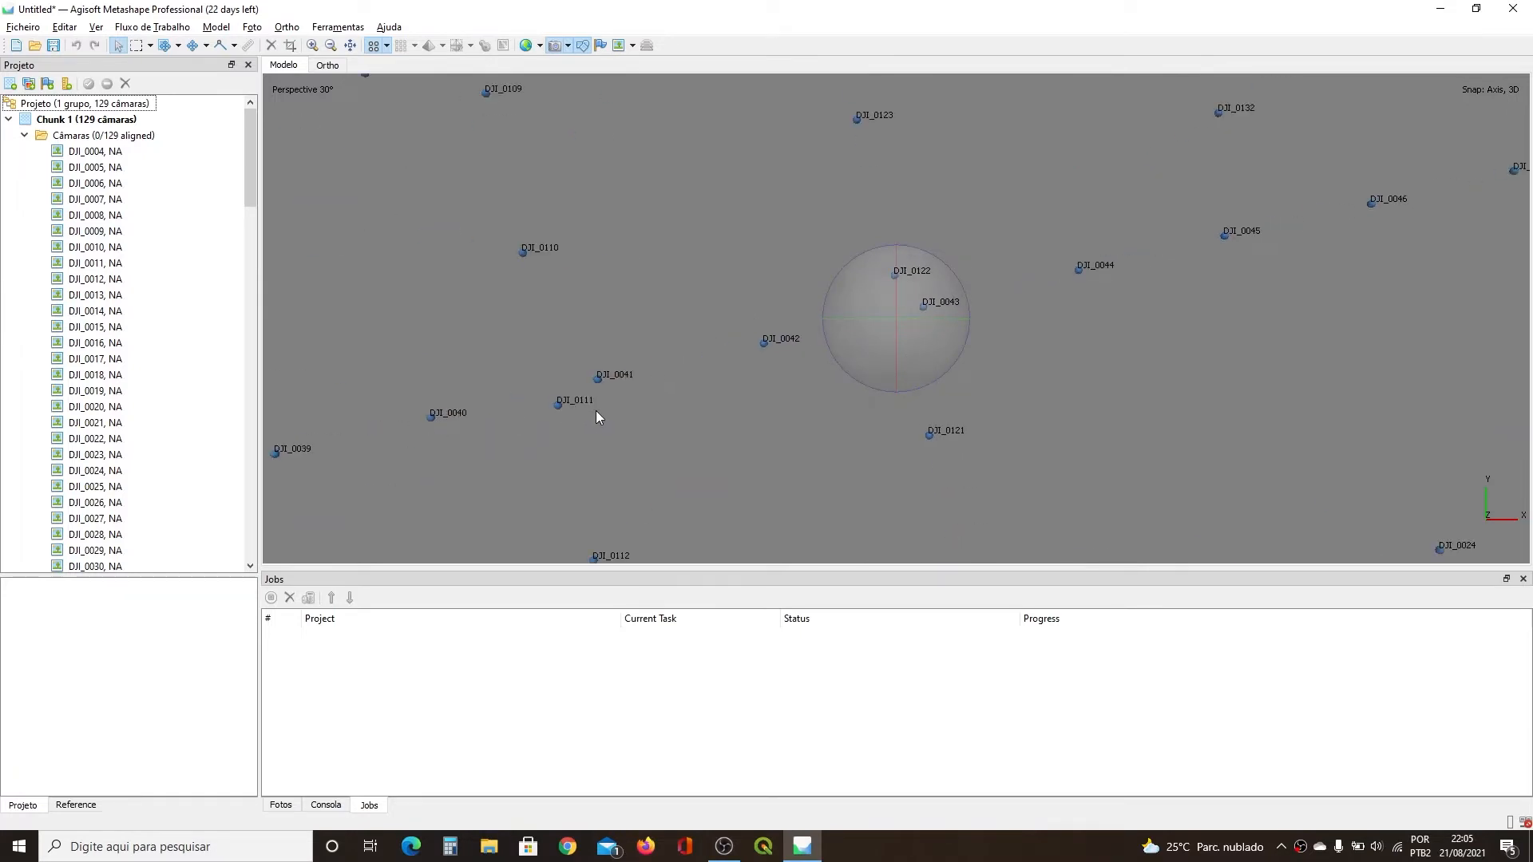
{"action": "scroll", "coordinate": [761, 367], "scroll_direction": "down", "scroll_amount": 7}
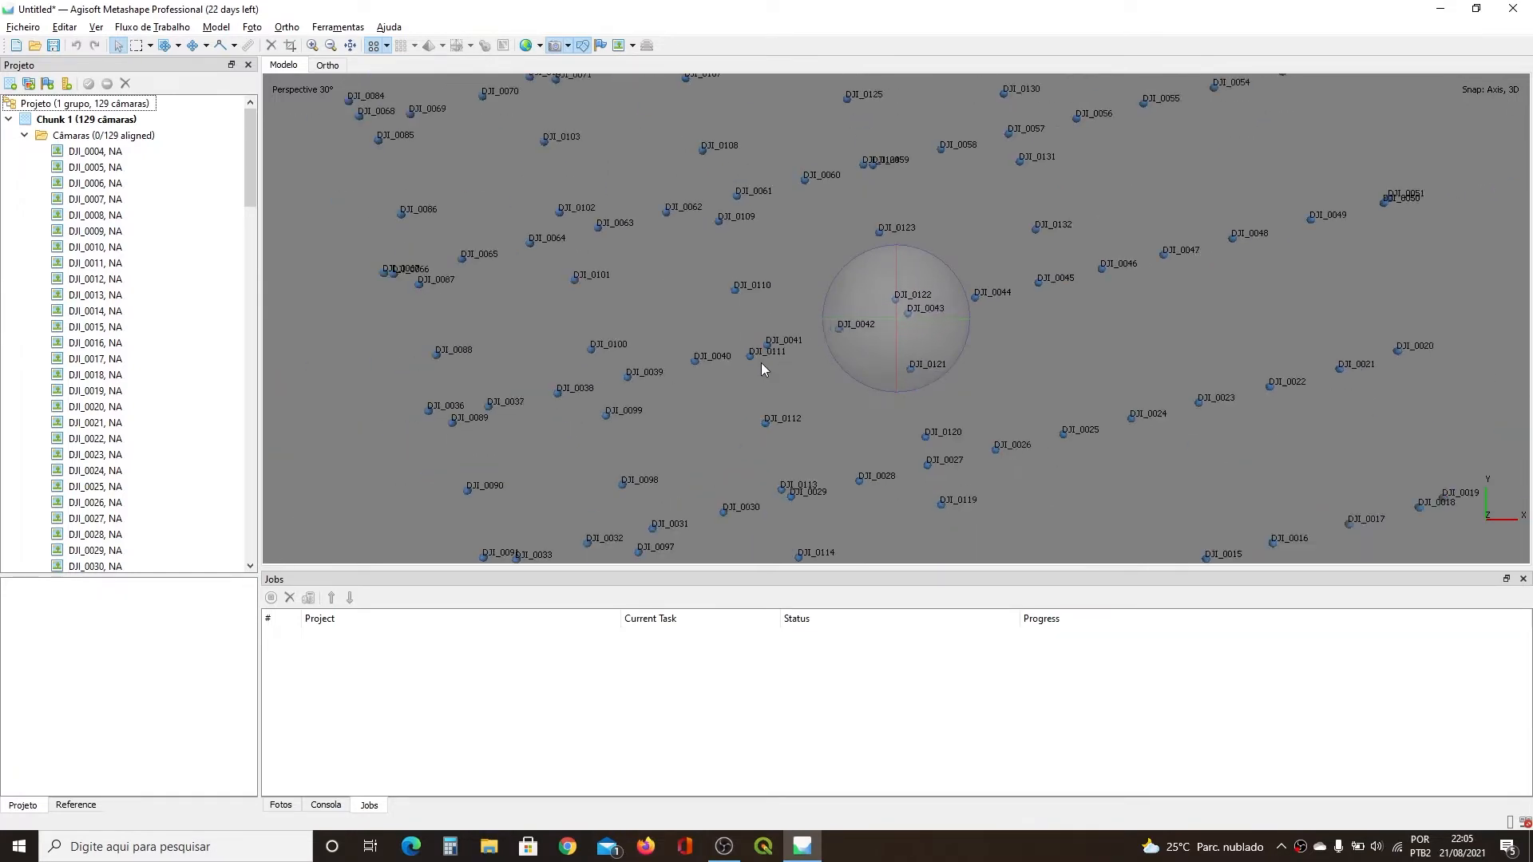
{"action": "scroll", "coordinate": [758, 365], "scroll_direction": "down", "scroll_amount": 2}
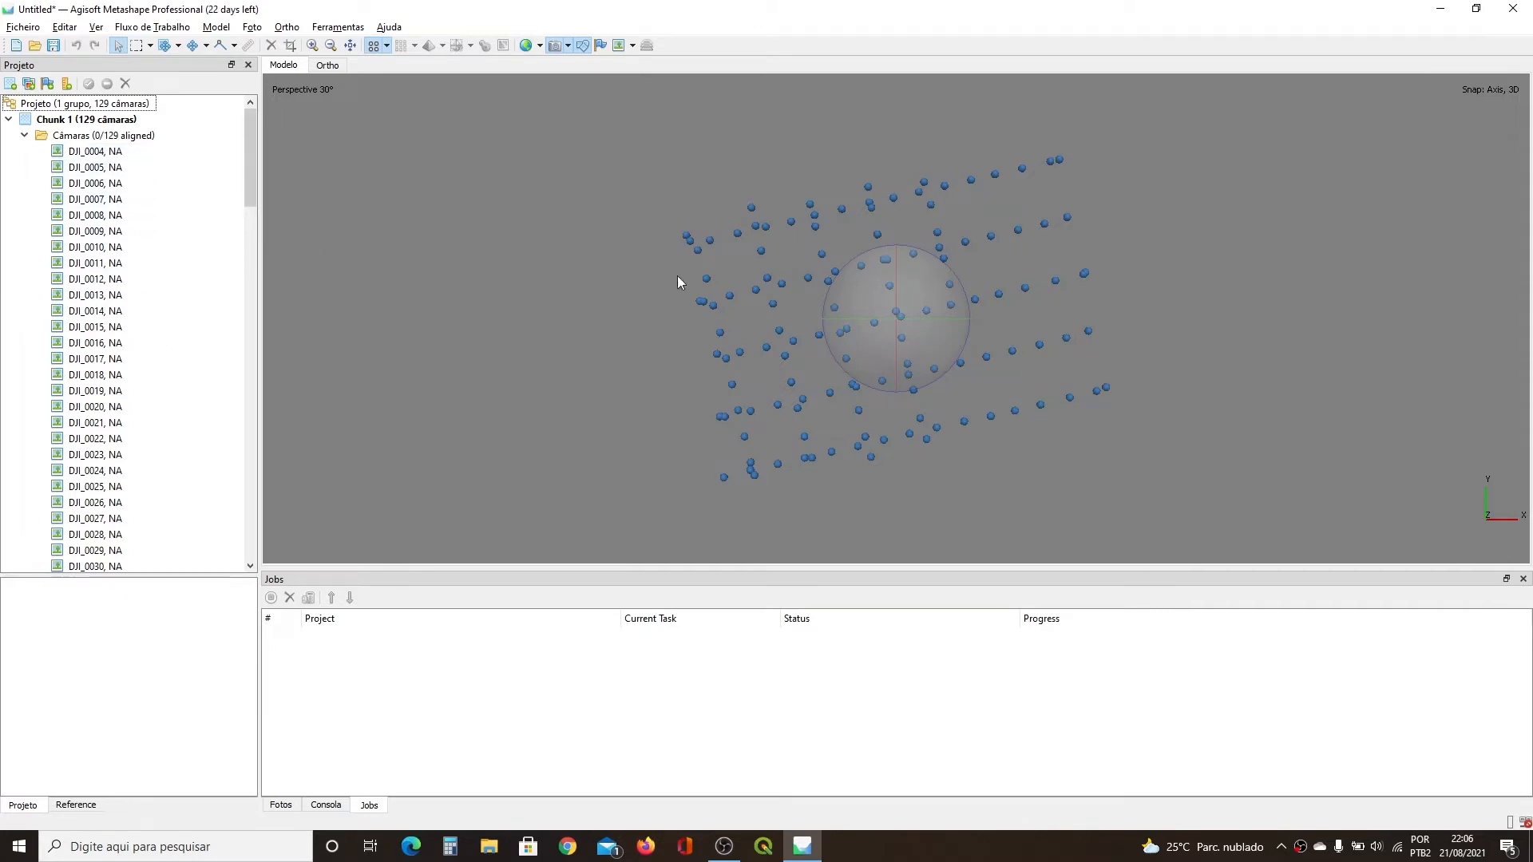
Step: Examine where individual photos from DJI_0004 to DJI_0015 lie along the flight path and preview their images
{"action": "scroll", "coordinate": [750, 289], "scroll_direction": "up", "scroll_amount": 3}
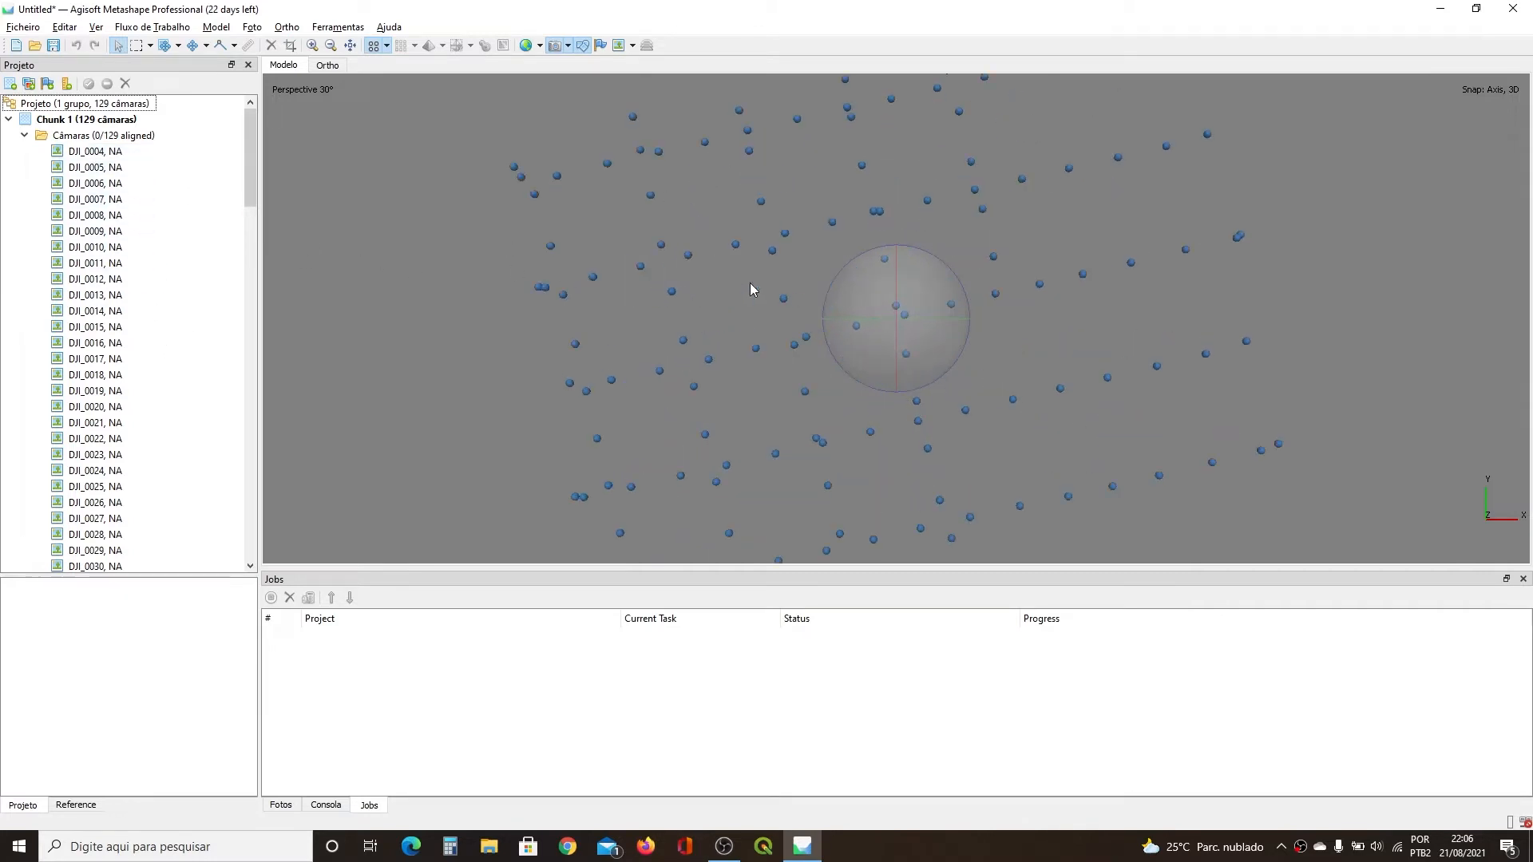
{"action": "left_click", "coordinate": [112, 153]}
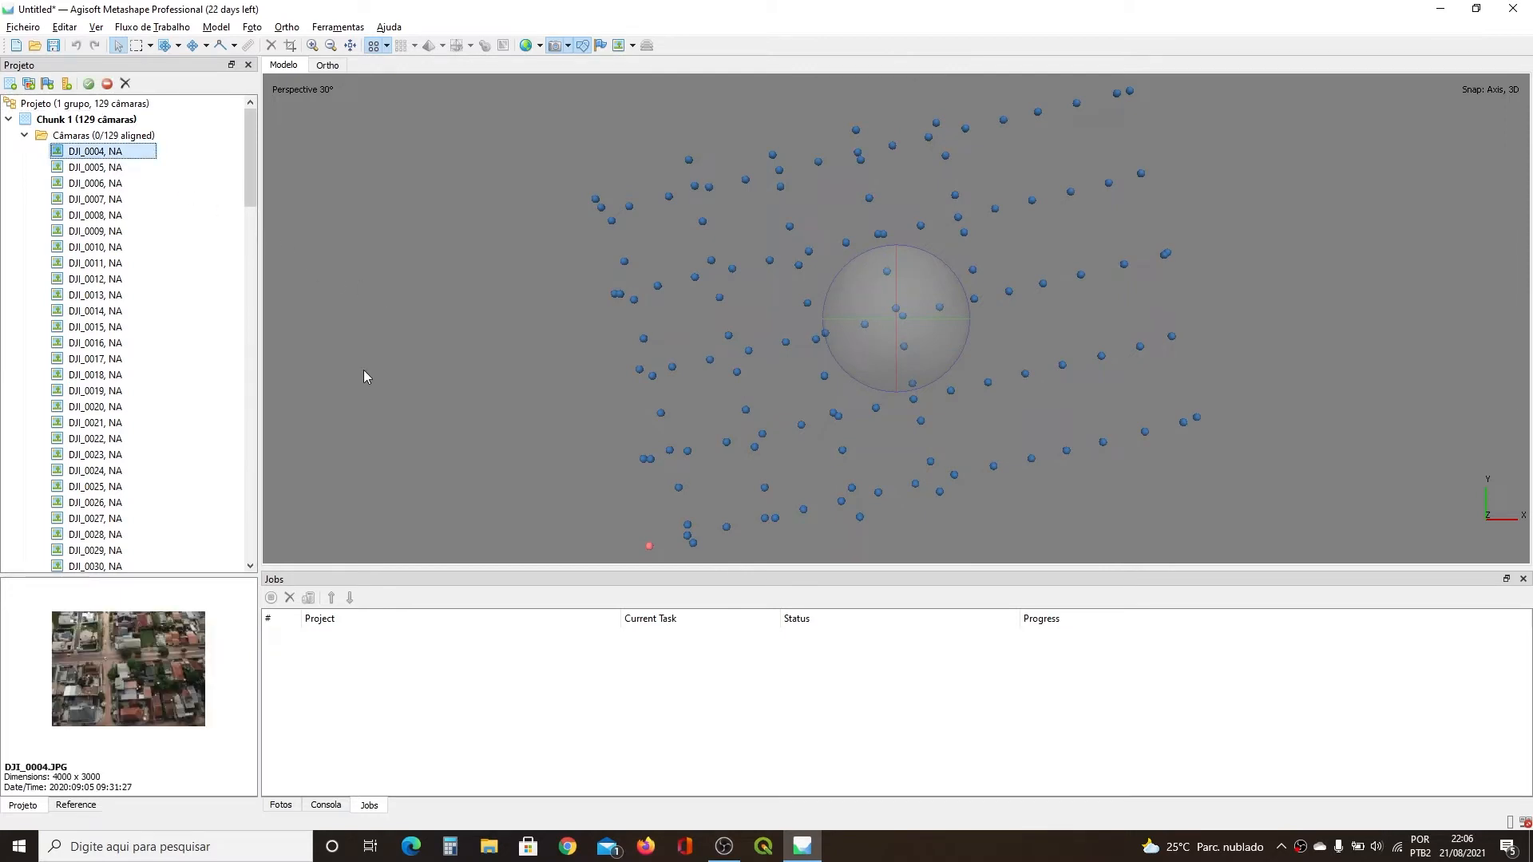
{"action": "scroll", "coordinate": [469, 365], "scroll_direction": "down", "scroll_amount": 1}
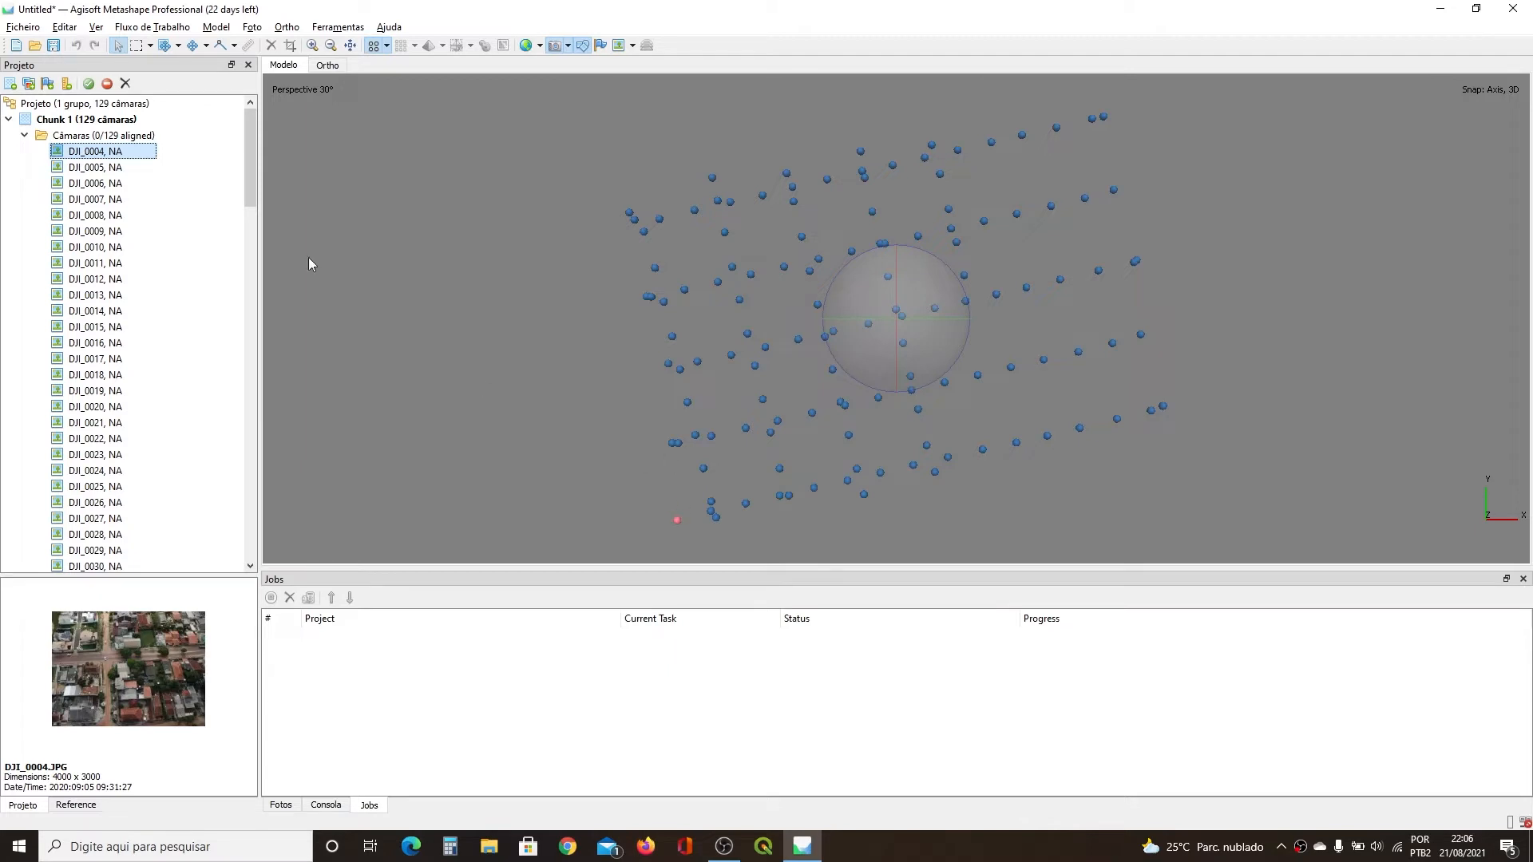
{"action": "left_click", "coordinate": [94, 167]}
{"action": "left_click", "coordinate": [103, 200]}
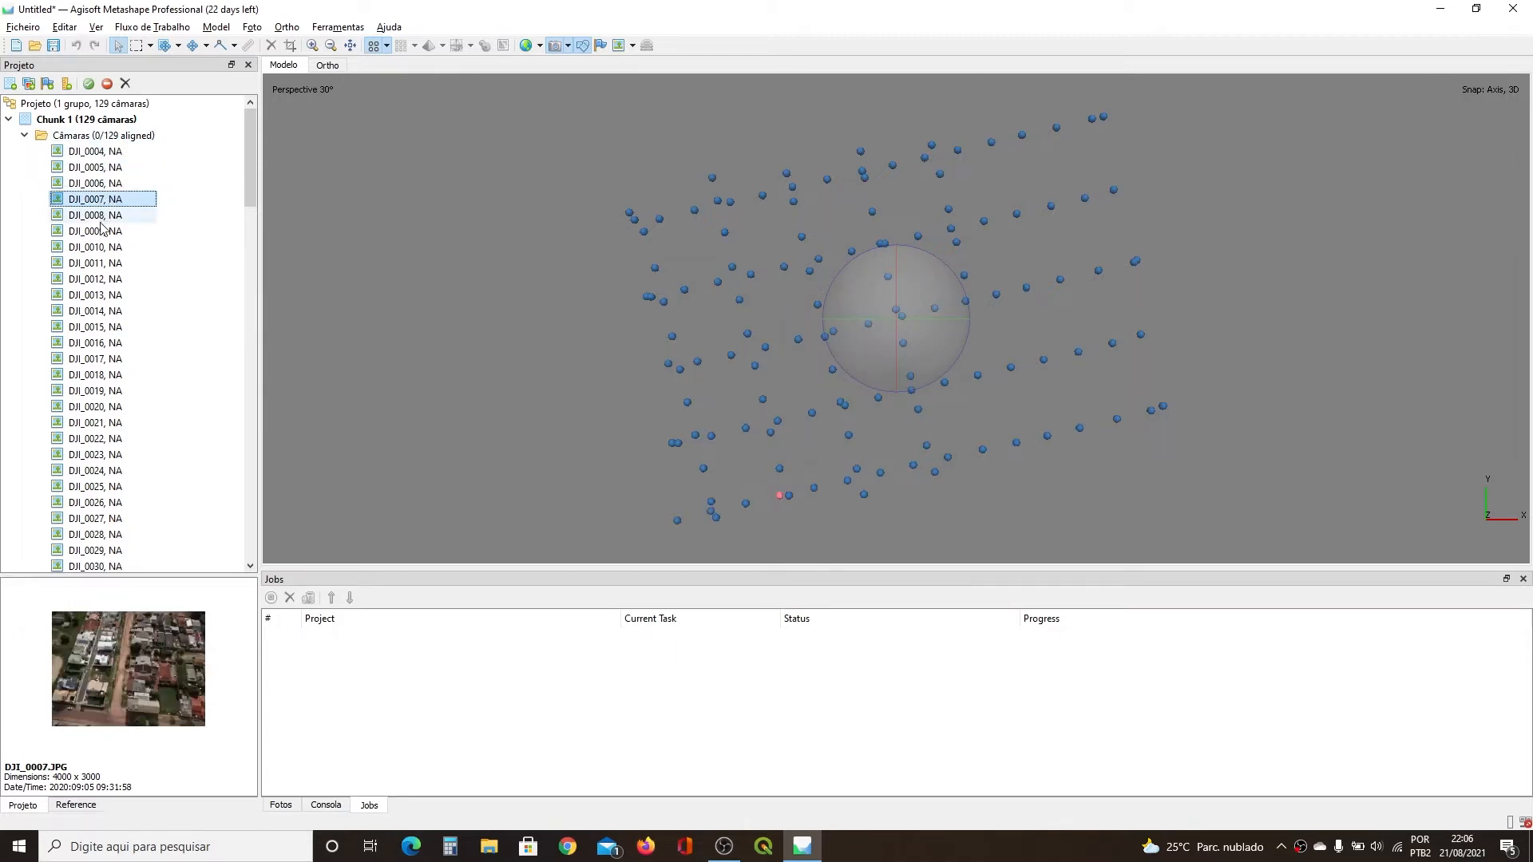
{"action": "left_click", "coordinate": [100, 219]}
{"action": "left_click", "coordinate": [99, 233]}
{"action": "left_click", "coordinate": [97, 248]}
{"action": "left_click", "coordinate": [96, 265]}
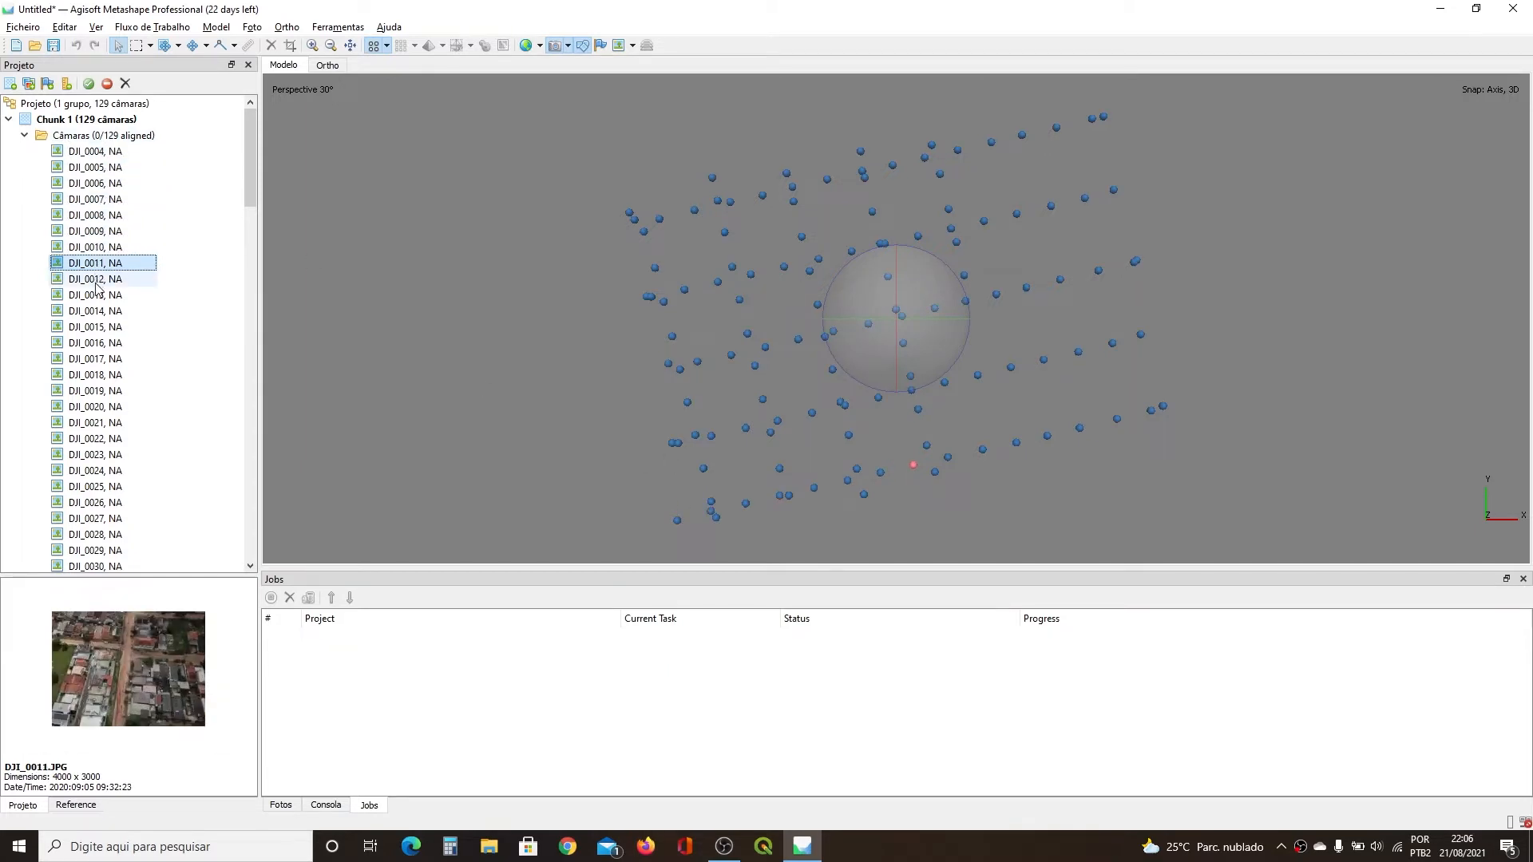
{"action": "left_click", "coordinate": [97, 279]}
{"action": "left_click", "coordinate": [107, 311]}
{"action": "left_click", "coordinate": [115, 326]}
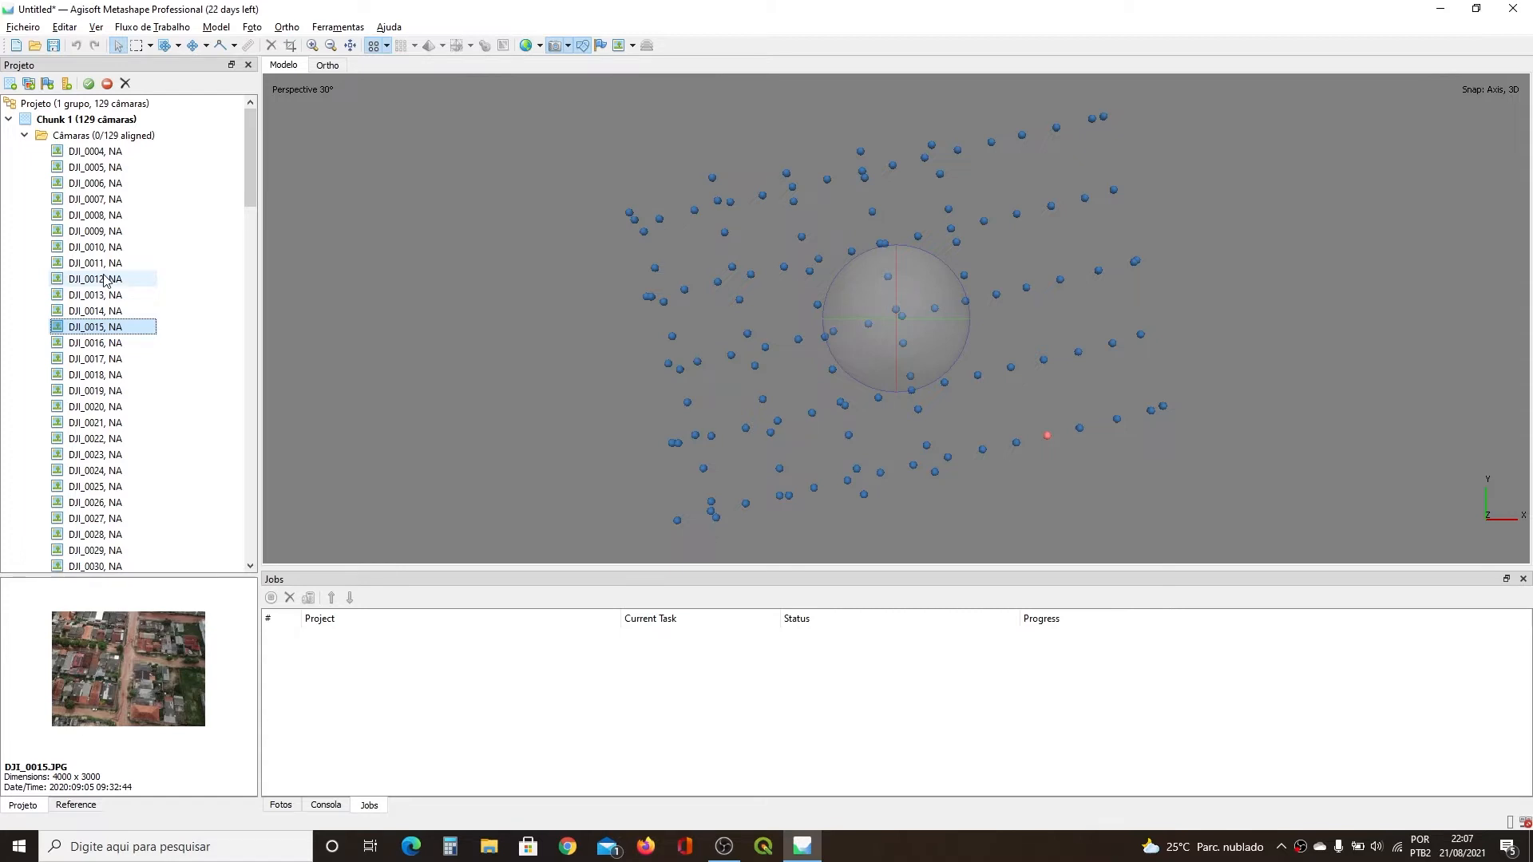
Step: Disable all cameras from DJI_0004 to DJI_0132 and remove them from Chunk 1
{"action": "left_click", "coordinate": [97, 152]}
{"action": "scroll", "coordinate": [107, 239], "scroll_direction": "down", "scroll_amount": 11}
{"action": "scroll", "coordinate": [112, 245], "scroll_direction": "down", "scroll_amount": 20}
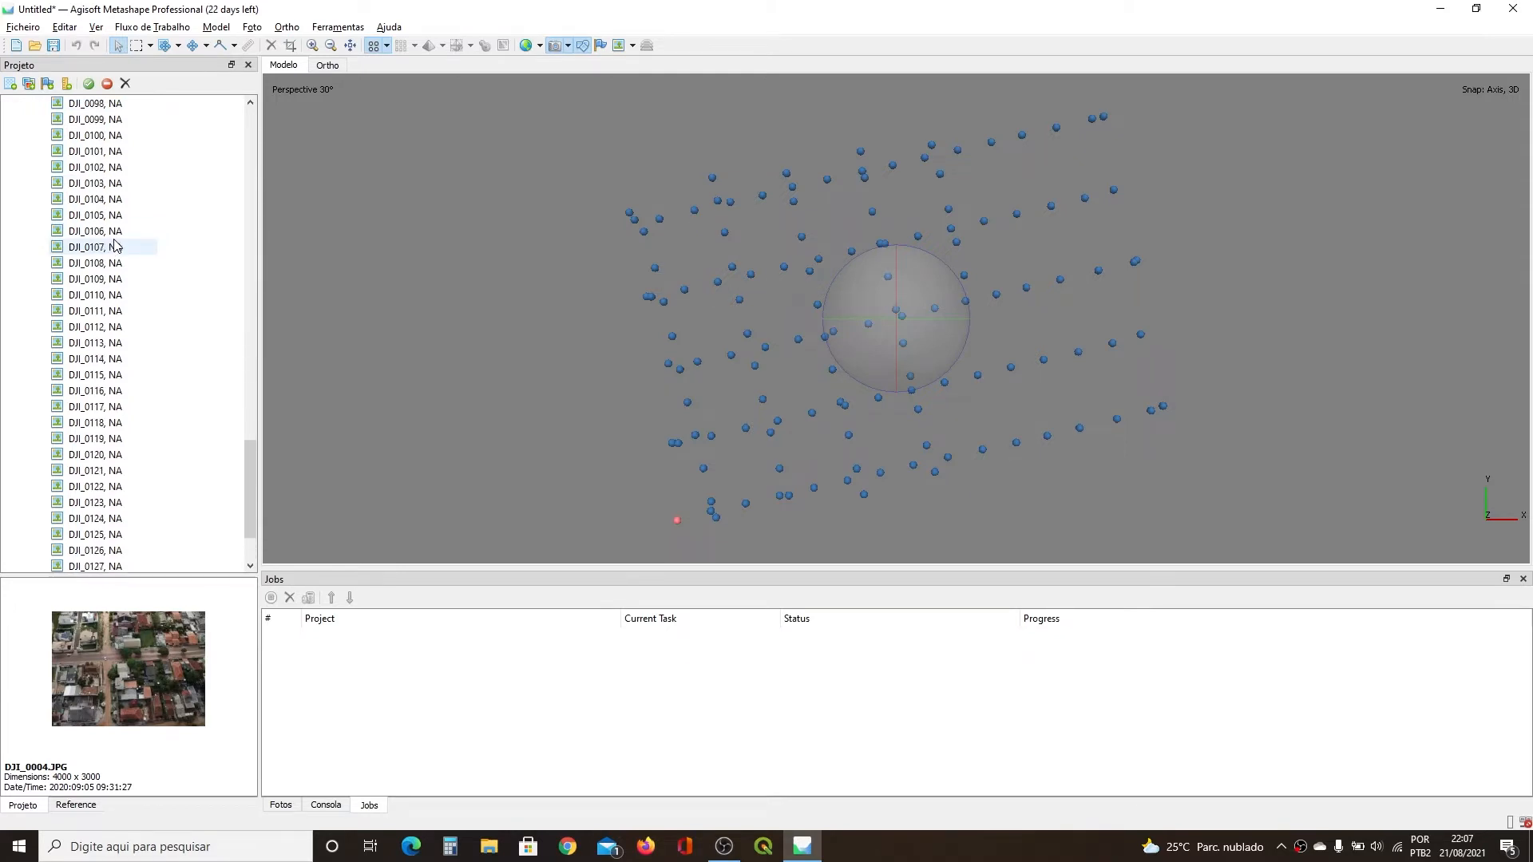
{"action": "scroll", "coordinate": [116, 245], "scroll_direction": "down", "scroll_amount": 1}
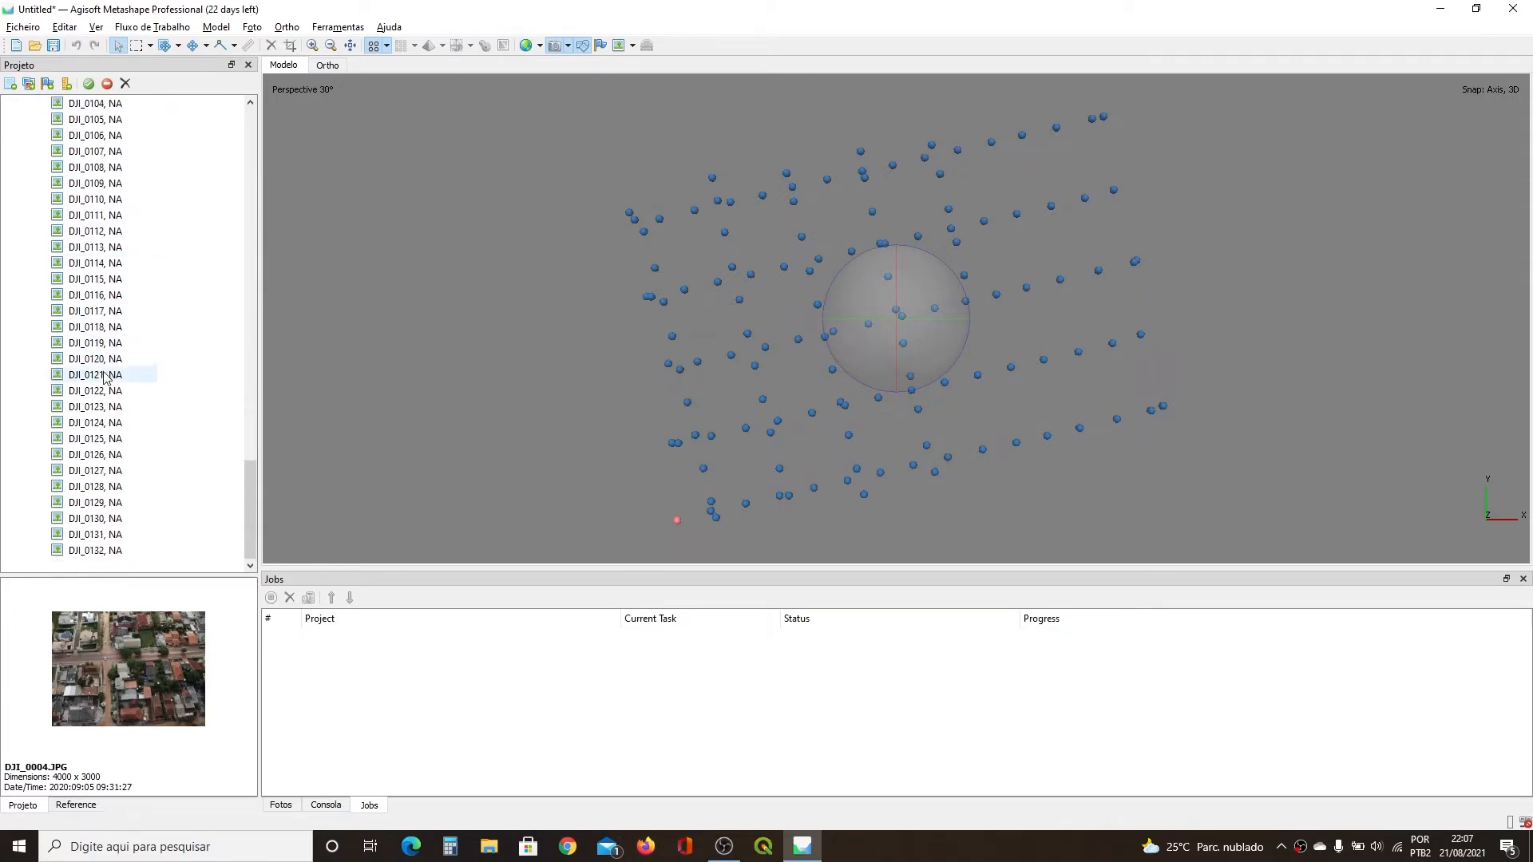
{"action": "left_click", "coordinate": [105, 552], "text": "shift"}
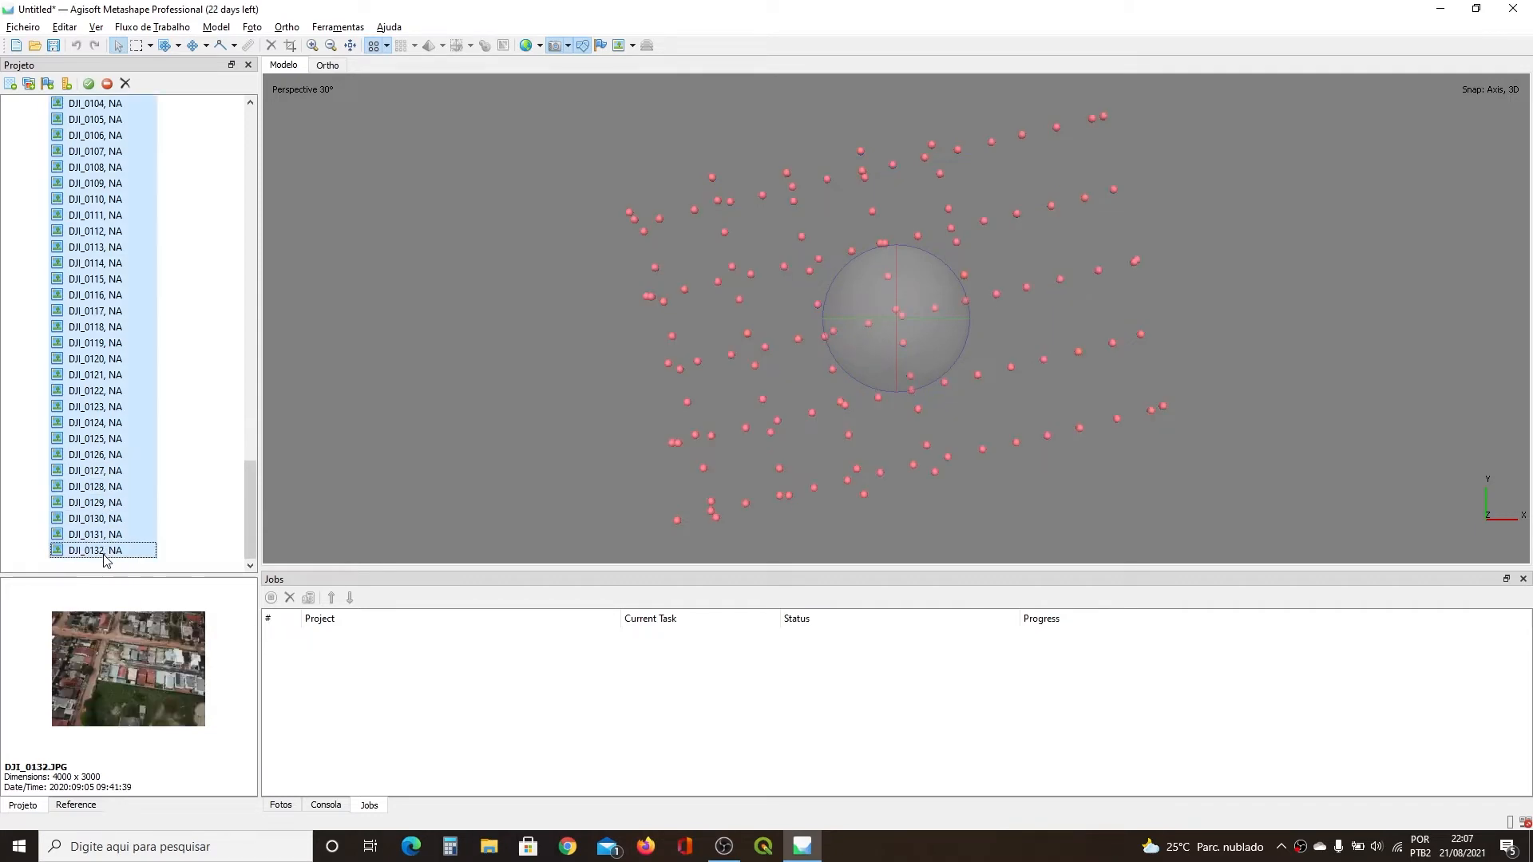
{"action": "scroll", "coordinate": [127, 404], "scroll_direction": "up", "scroll_amount": 12}
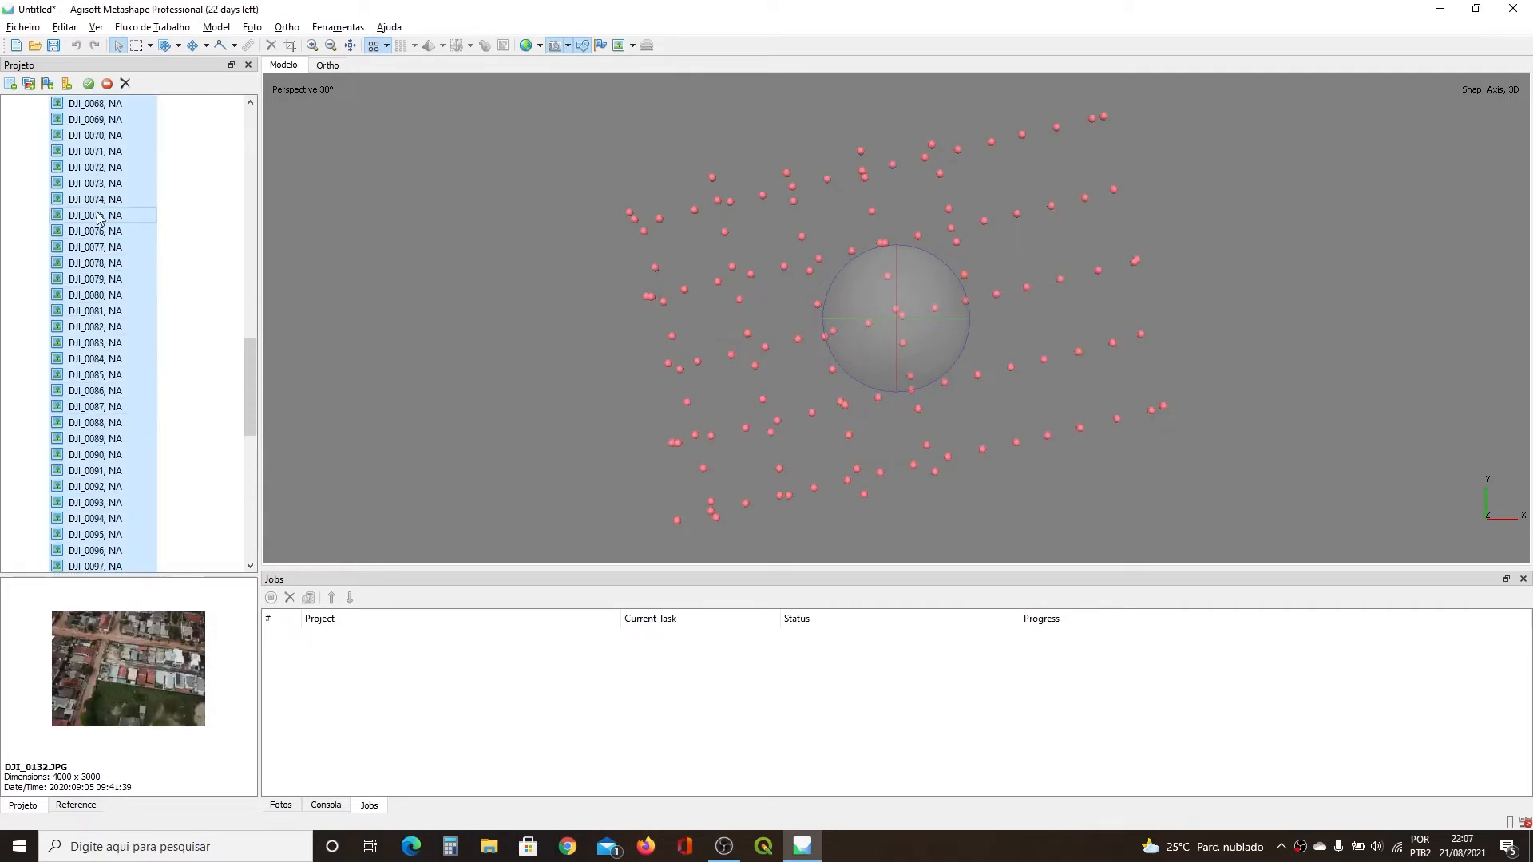
{"action": "left_click", "coordinate": [107, 84]}
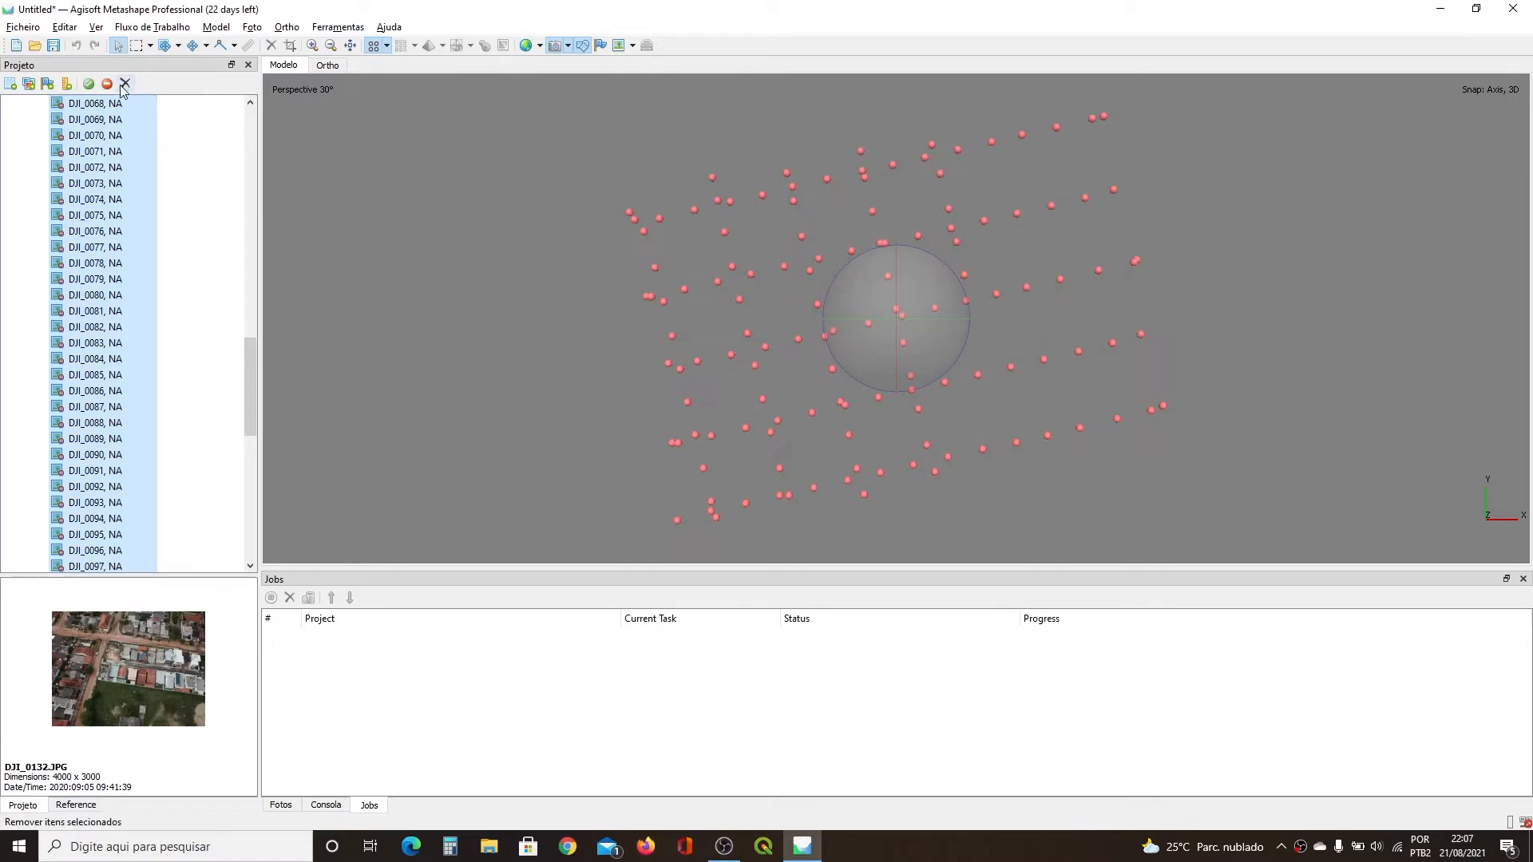
{"action": "left_click", "coordinate": [126, 84]}
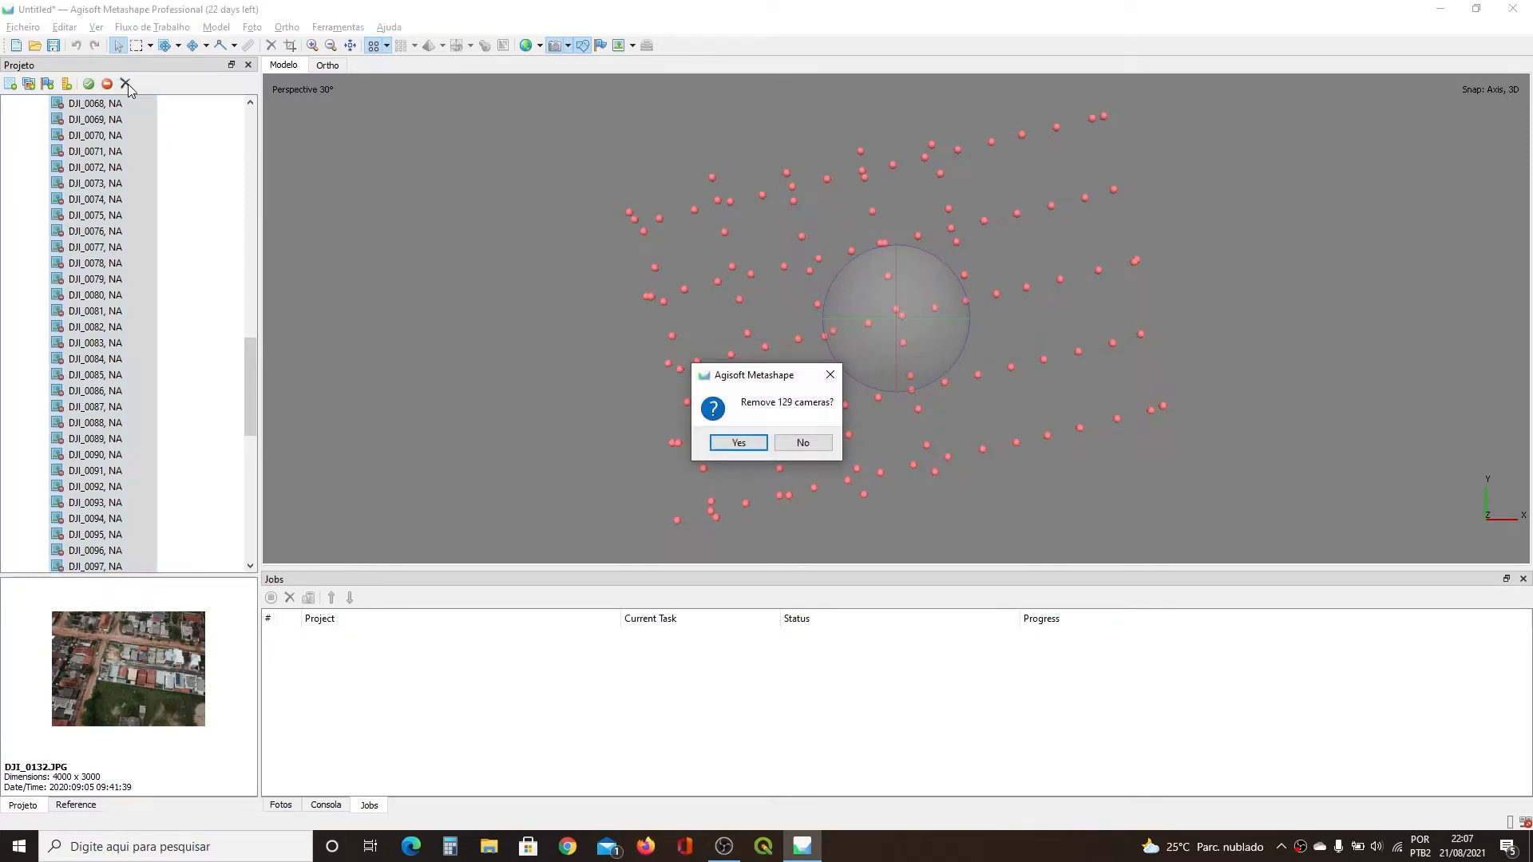
{"action": "left_click", "coordinate": [738, 443]}
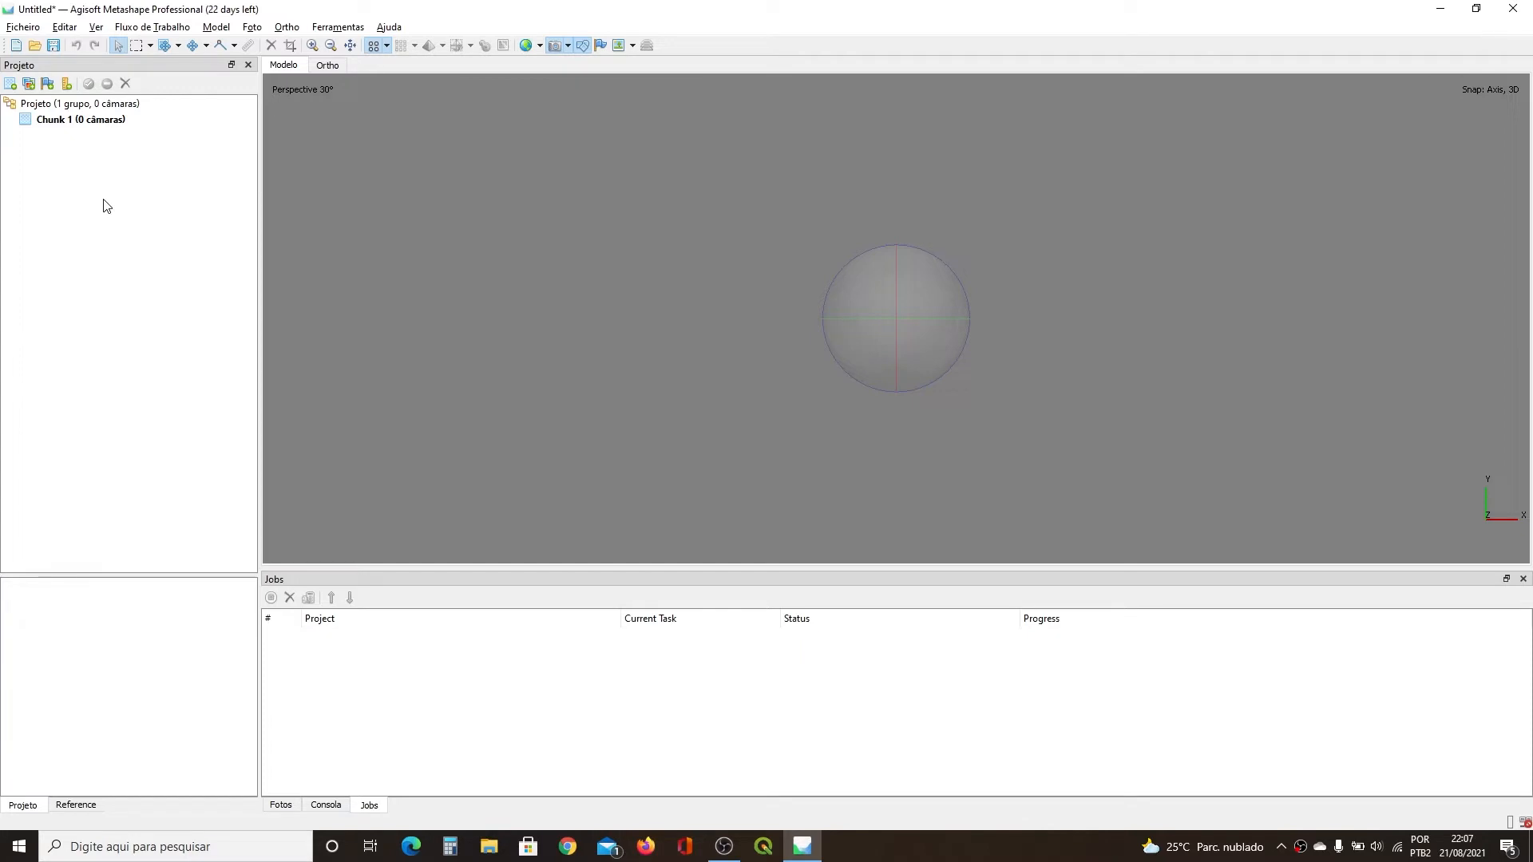
Step: Add the whole Fotos folder from Material Didático to Chunk 1 using the single cameras data layout
{"action": "left_click", "coordinate": [160, 27]}
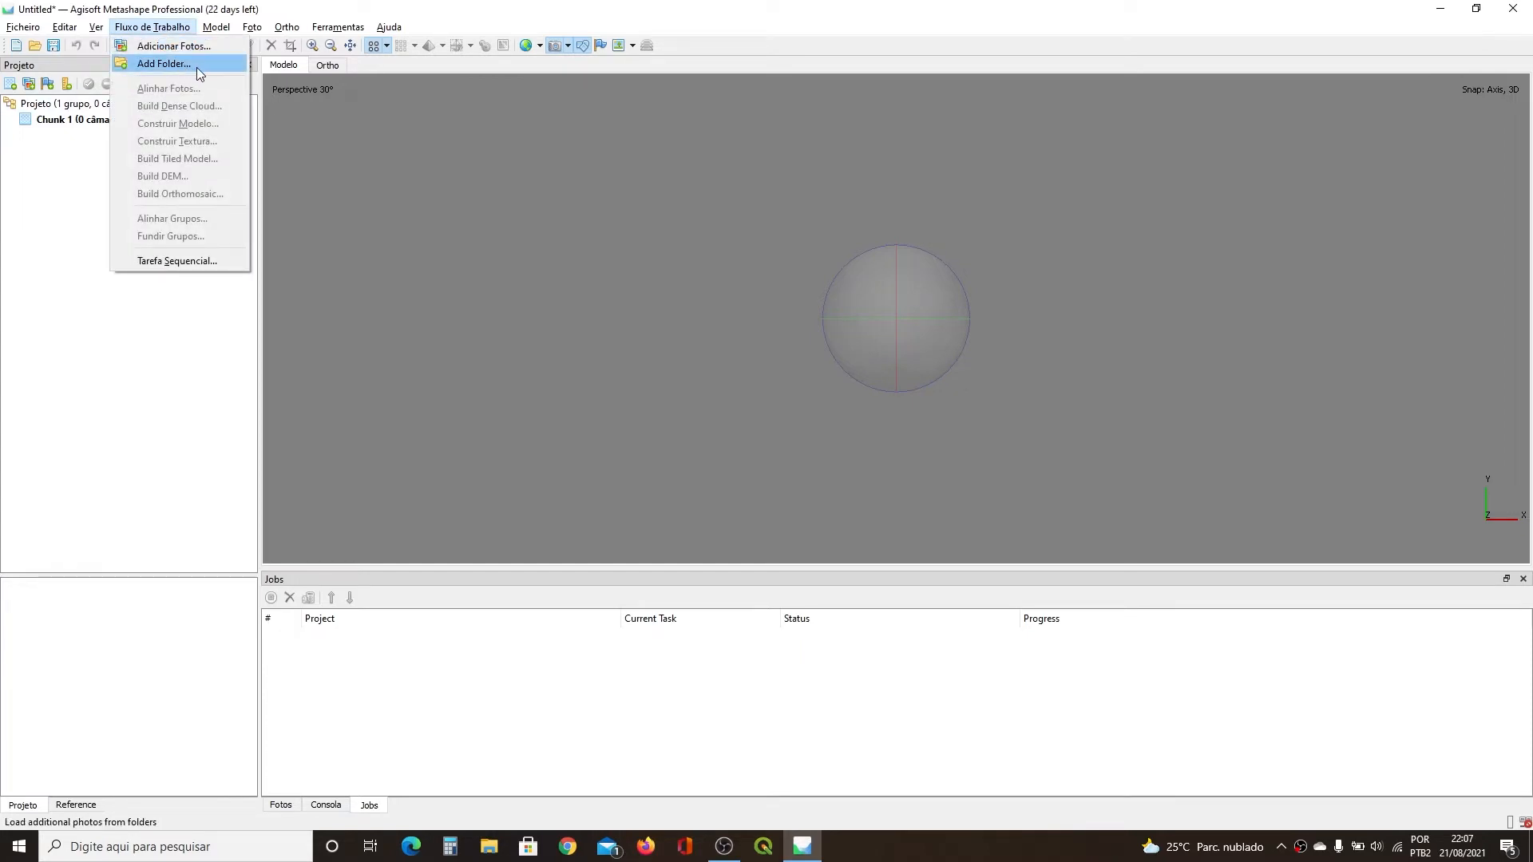
{"action": "left_click", "coordinate": [199, 74]}
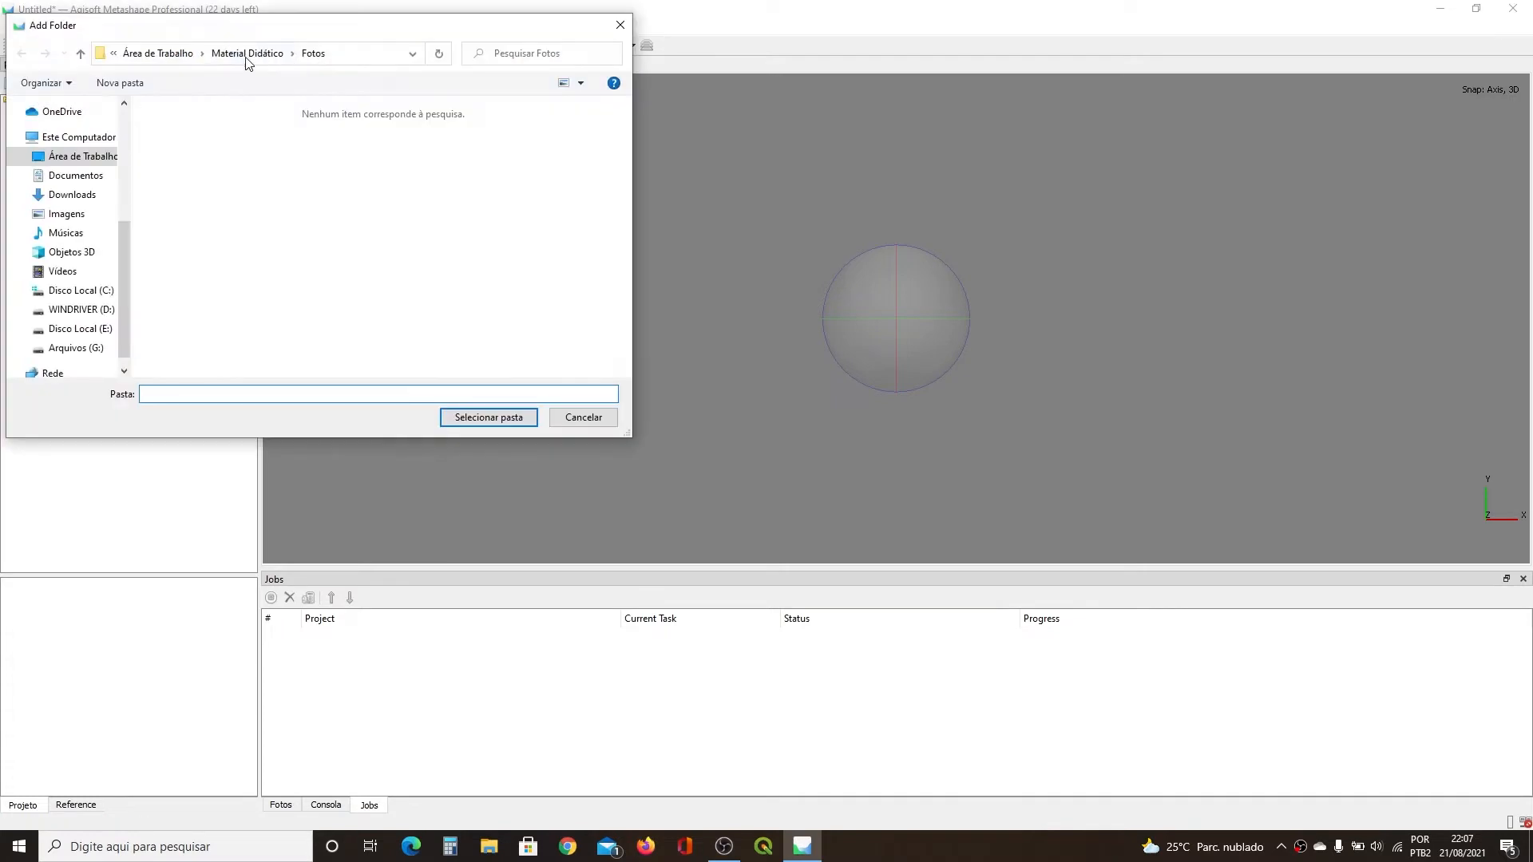
{"action": "left_click", "coordinate": [247, 56]}
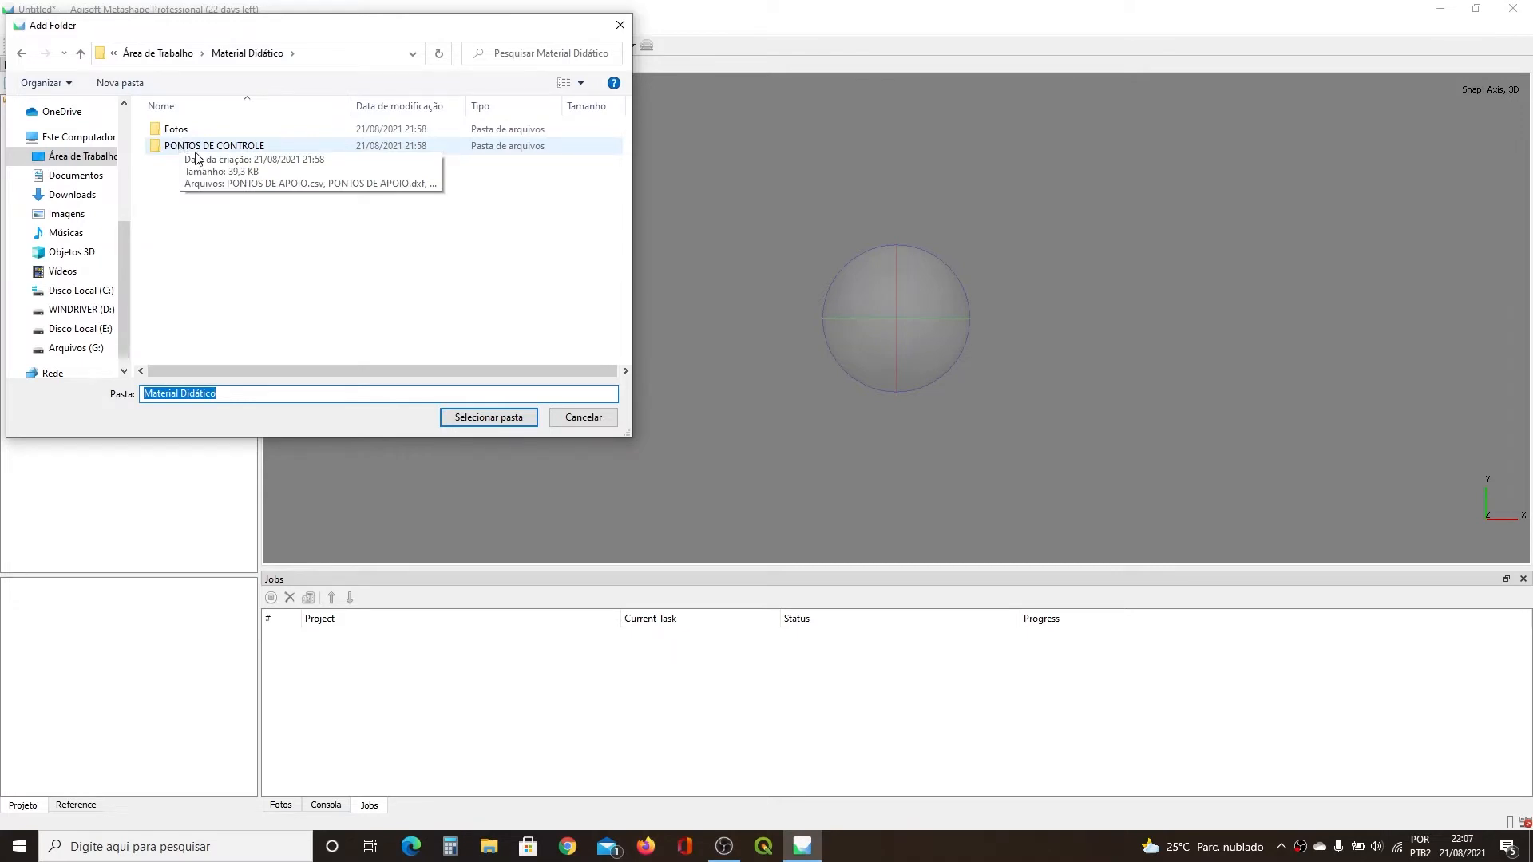
{"action": "left_click", "coordinate": [177, 131]}
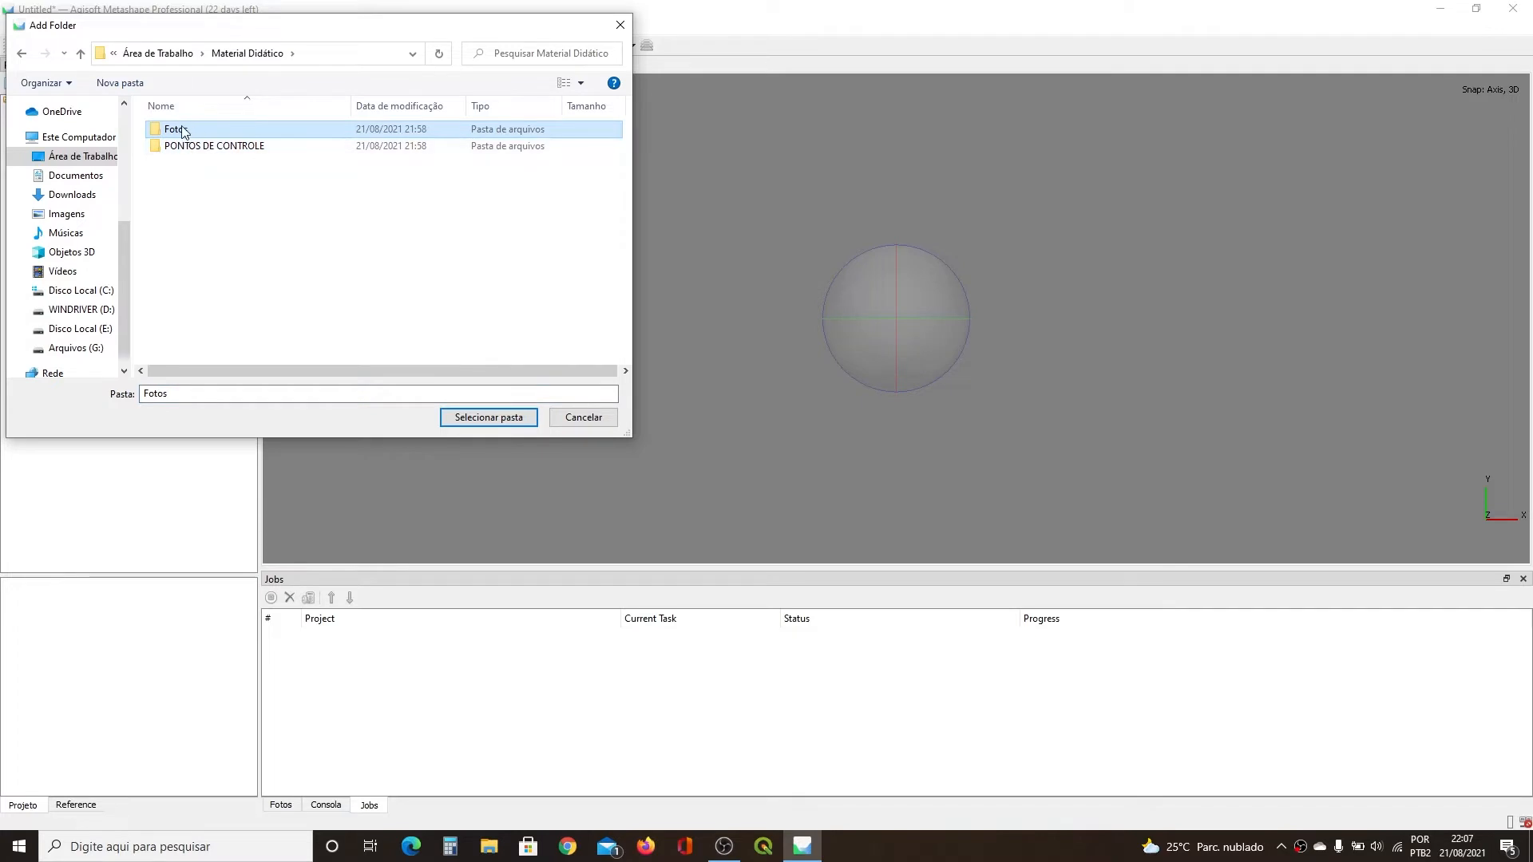
{"action": "left_click", "coordinate": [500, 421]}
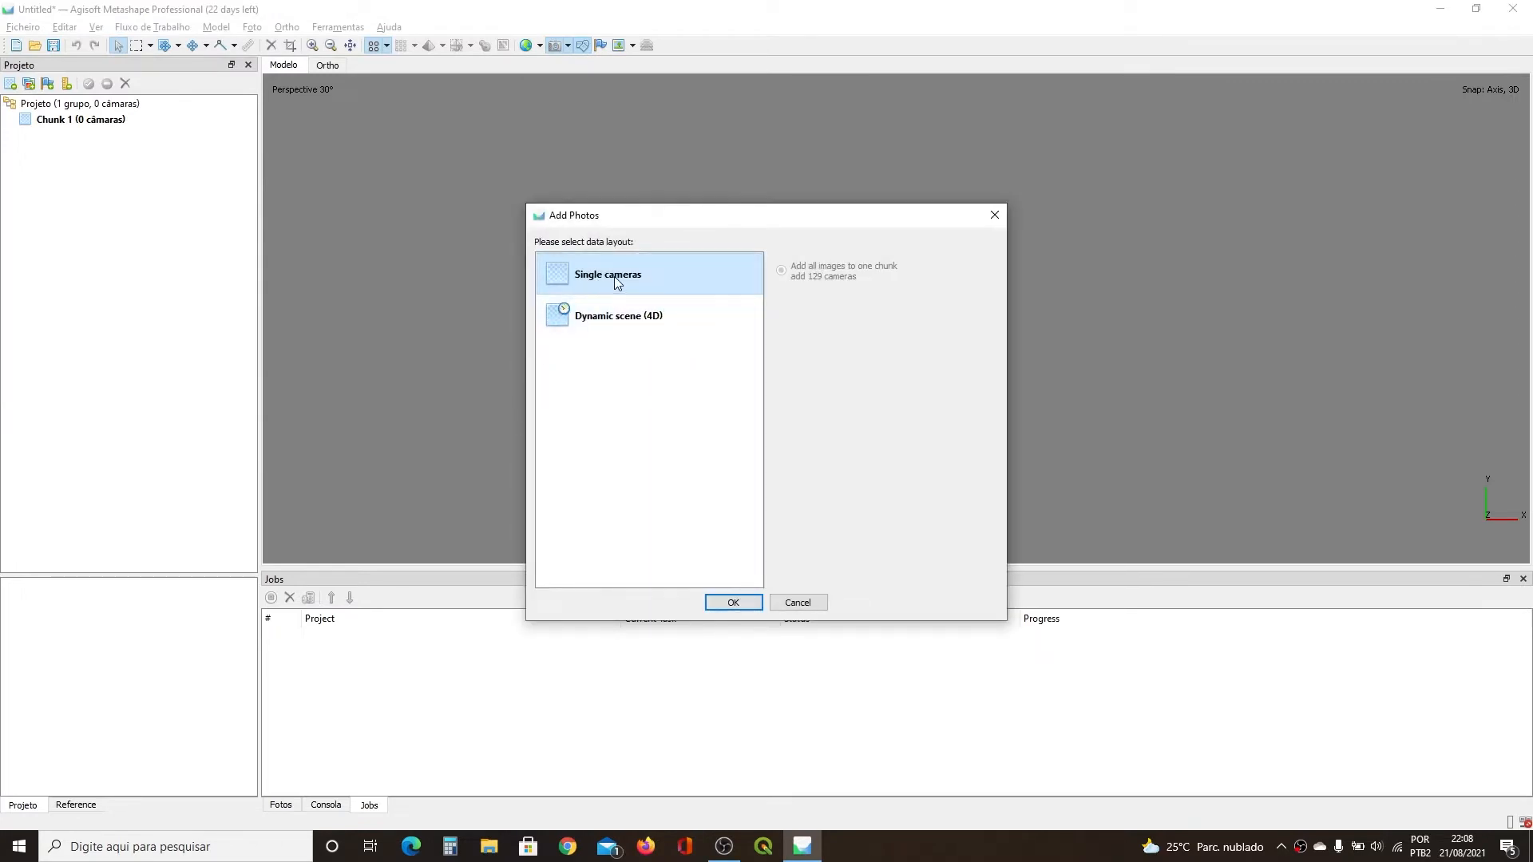
{"action": "left_click", "coordinate": [733, 603]}
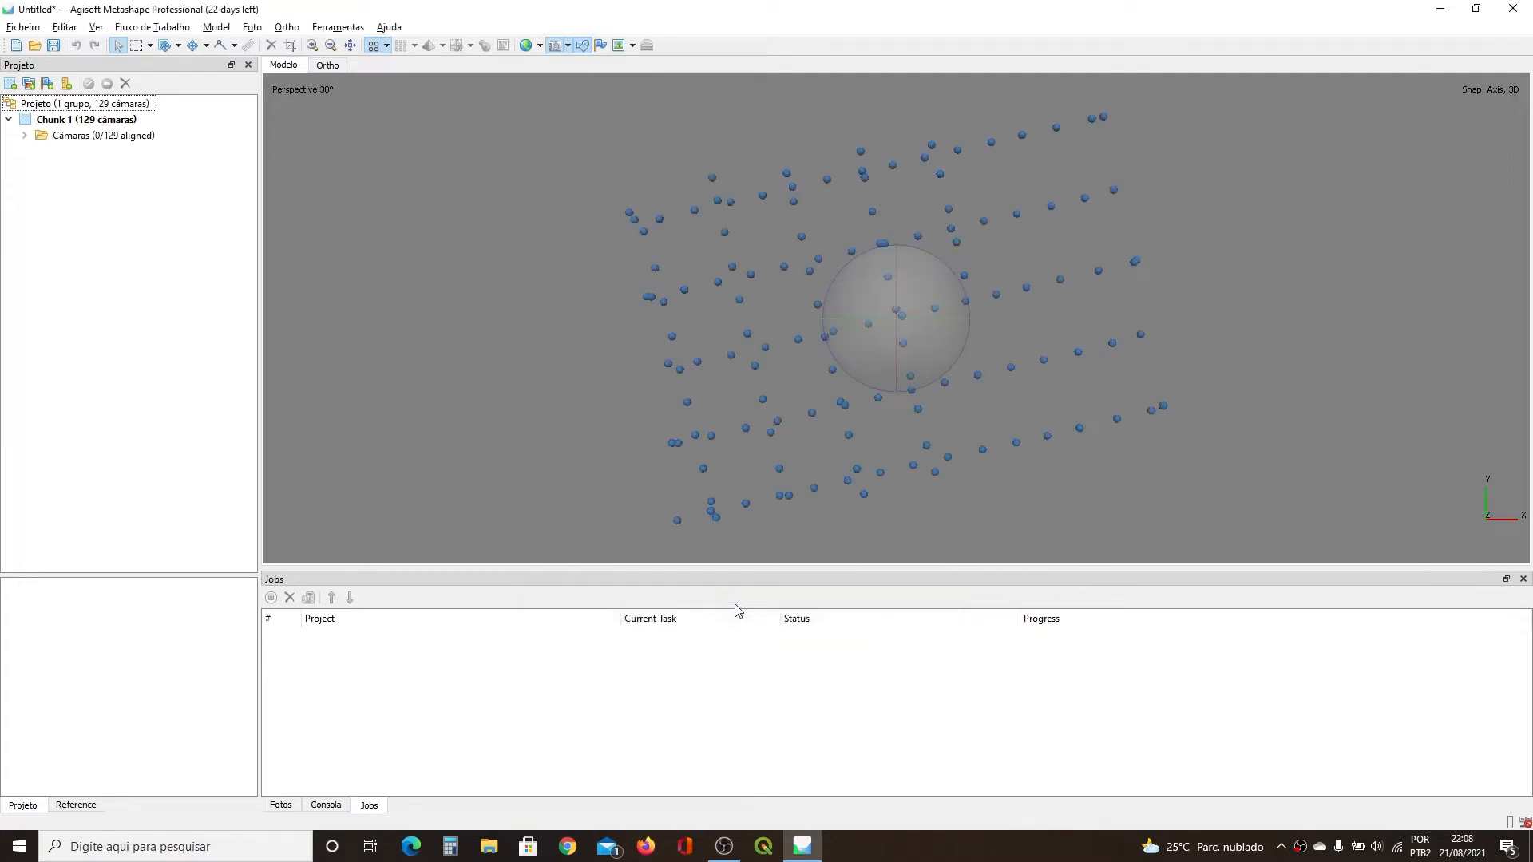
Step: Expand the Câmaras group of Chunk 1 and look through its list of individual photos
{"action": "left_click", "coordinate": [26, 136]}
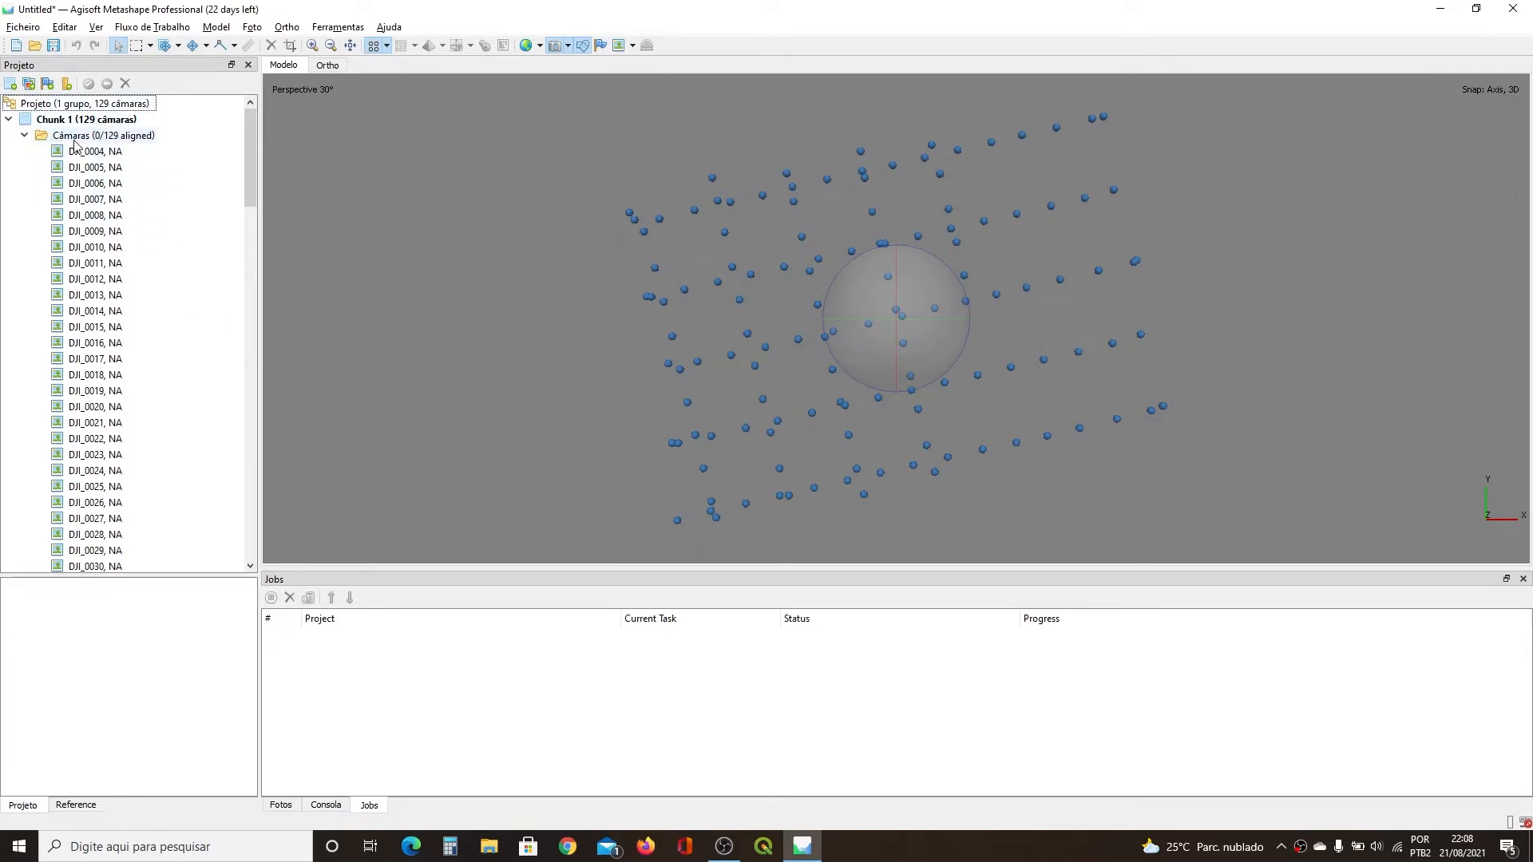
{"action": "scroll", "coordinate": [114, 231], "scroll_direction": "down", "scroll_amount": 20}
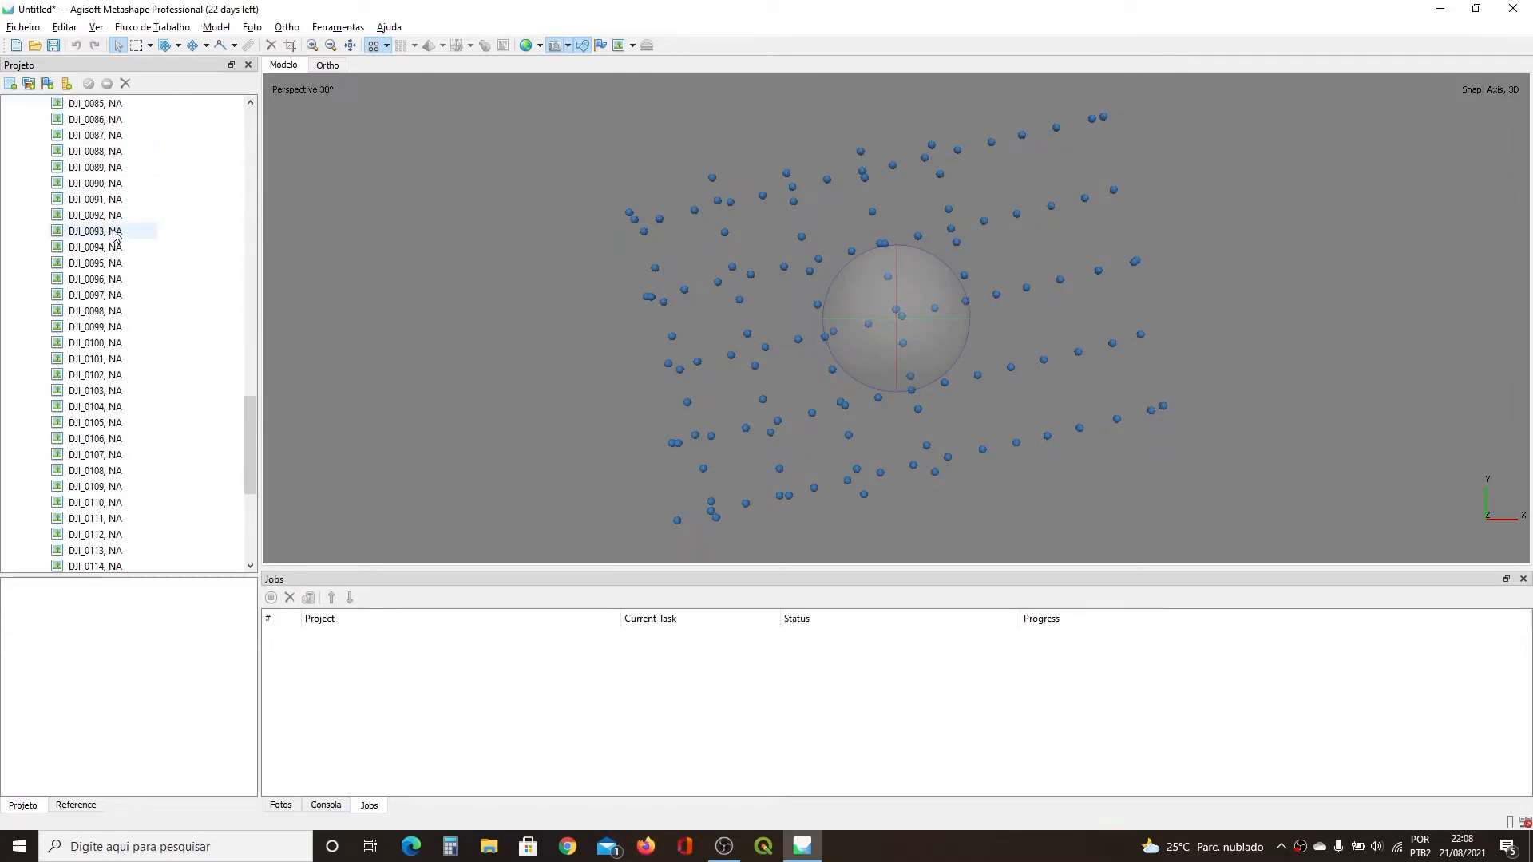
{"action": "scroll", "coordinate": [114, 232], "scroll_direction": "down", "scroll_amount": 4}
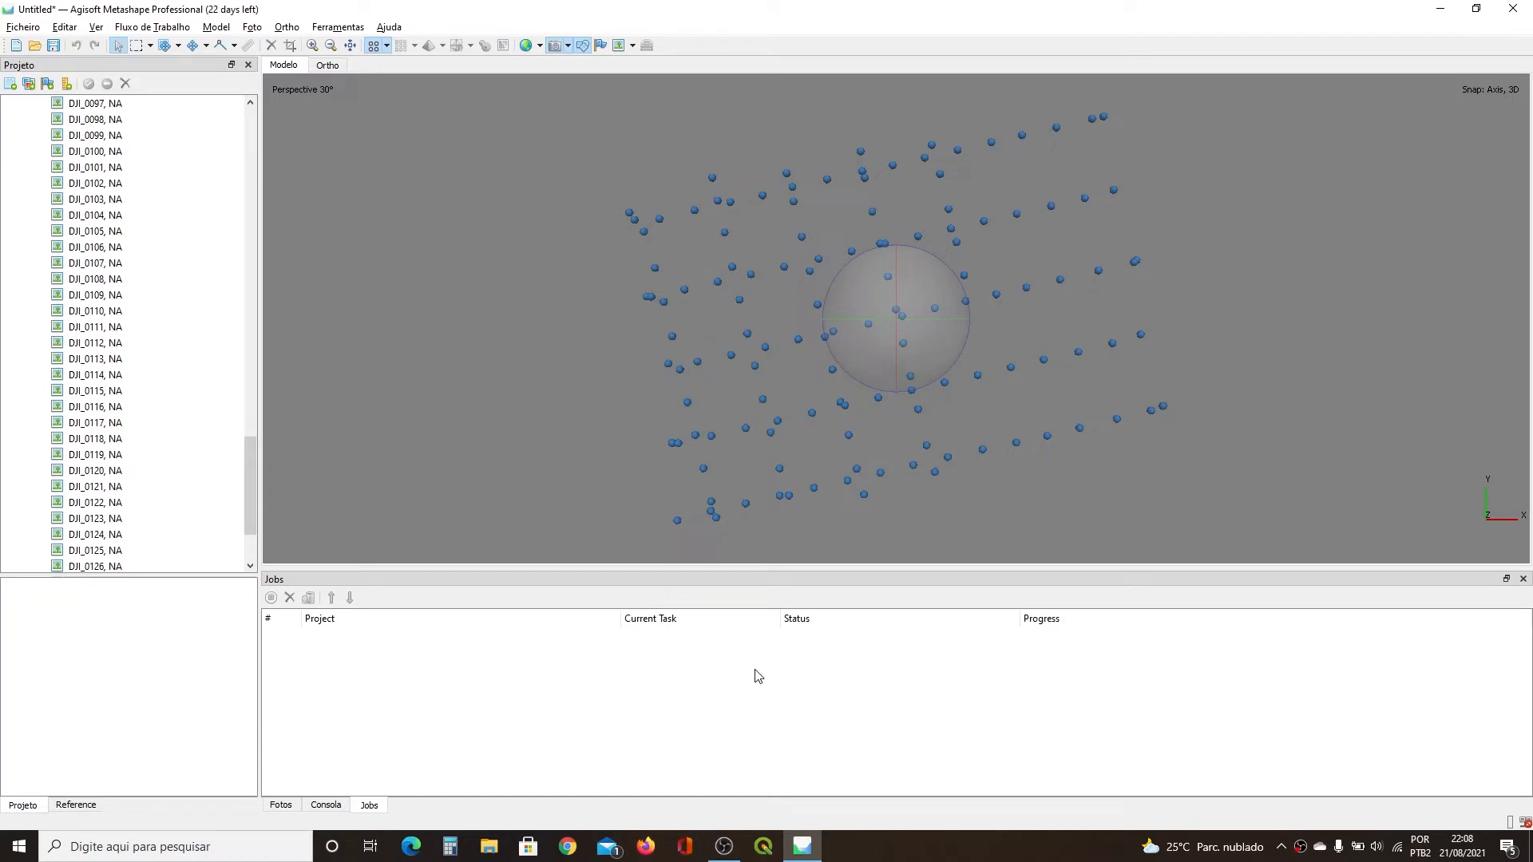
Step: Read the console log covering the system details and the photo loading operations
{"action": "left_click", "coordinate": [326, 808]}
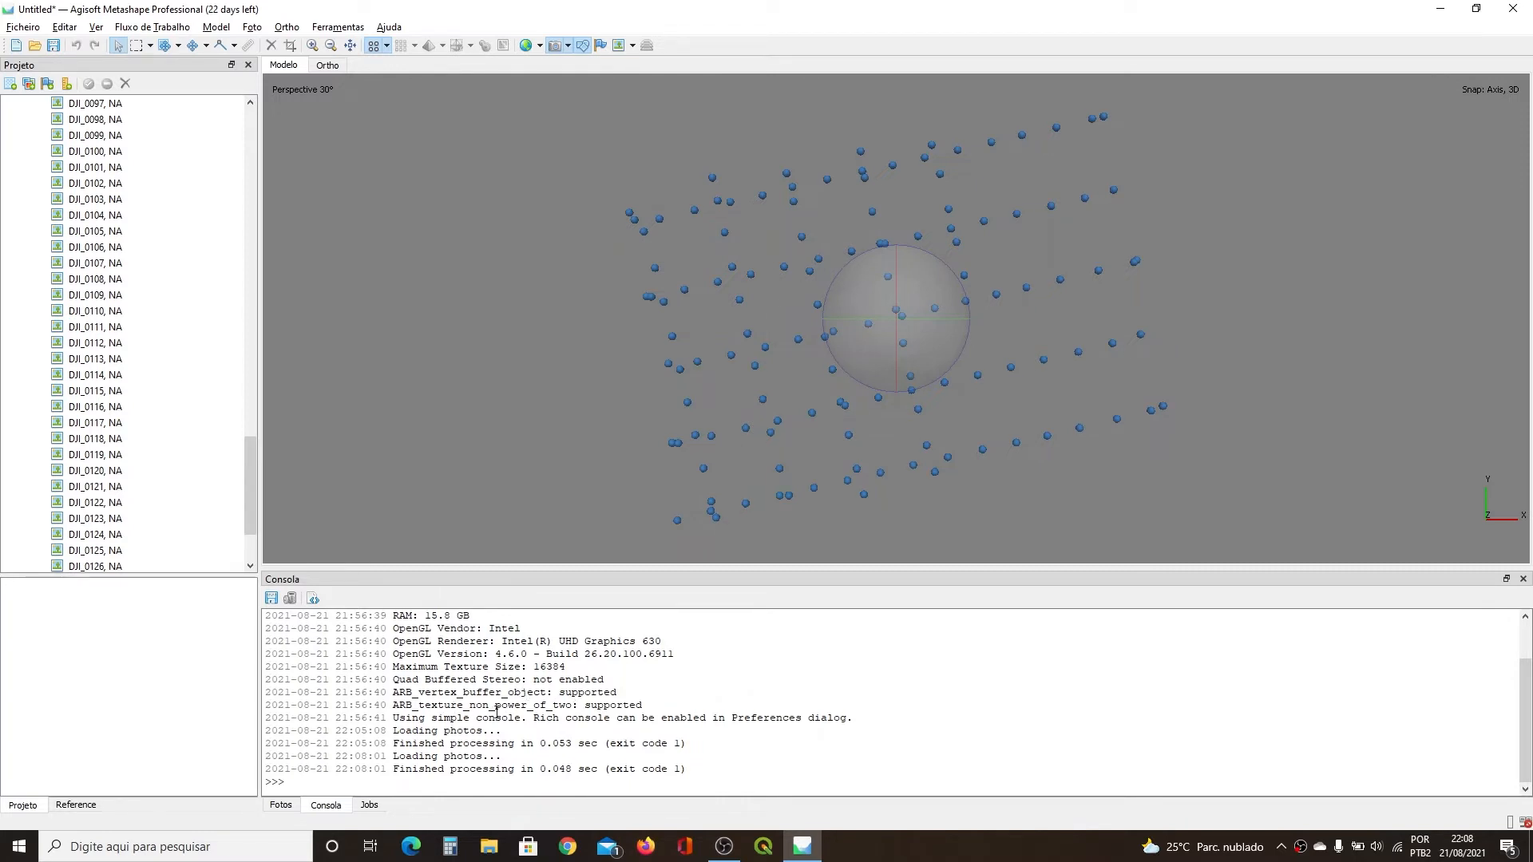
{"action": "scroll", "coordinate": [583, 709], "scroll_direction": "up", "scroll_amount": 1}
{"action": "scroll", "coordinate": [581, 709], "scroll_direction": "down", "scroll_amount": 2}
Step: Show the loaded photos as medium-size (Média) thumbnails and browse them through to DJI_0132
{"action": "left_click", "coordinate": [283, 806]}
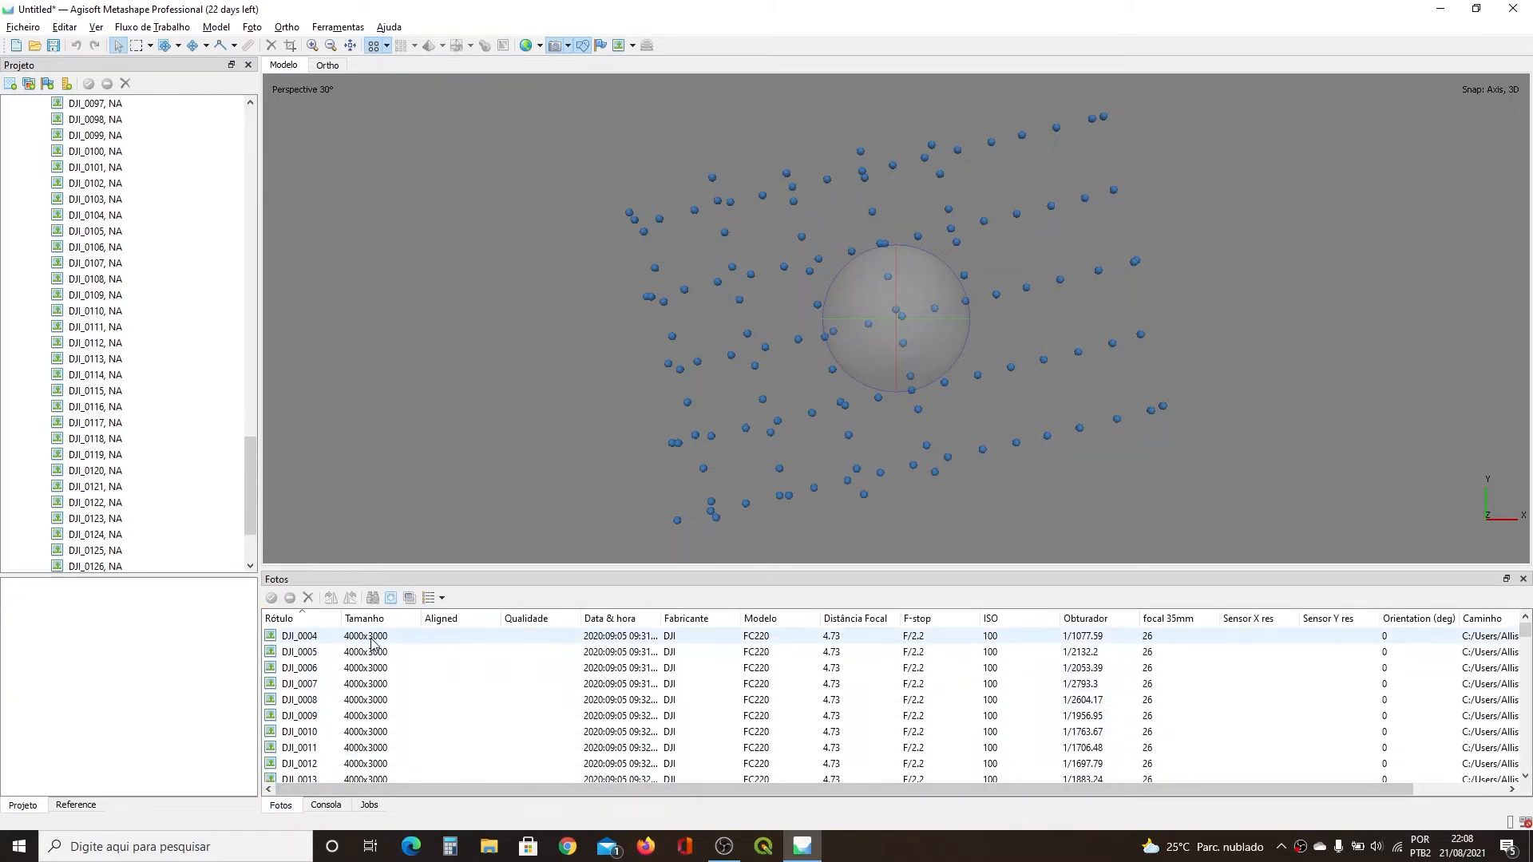
{"action": "left_click", "coordinate": [442, 598]}
{"action": "left_click", "coordinate": [457, 621]}
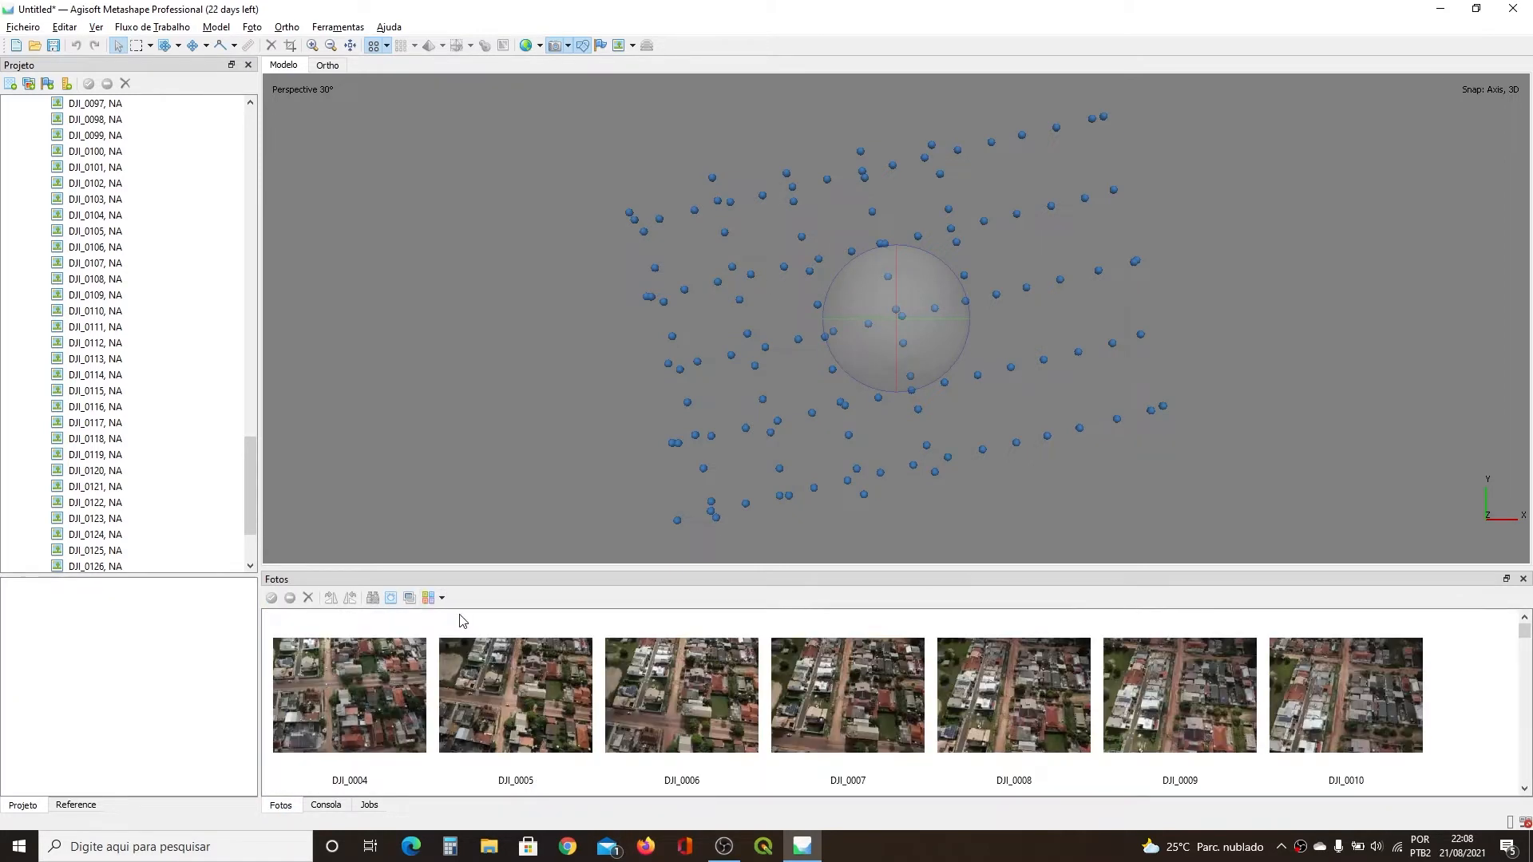
{"action": "left_click", "coordinate": [441, 598]}
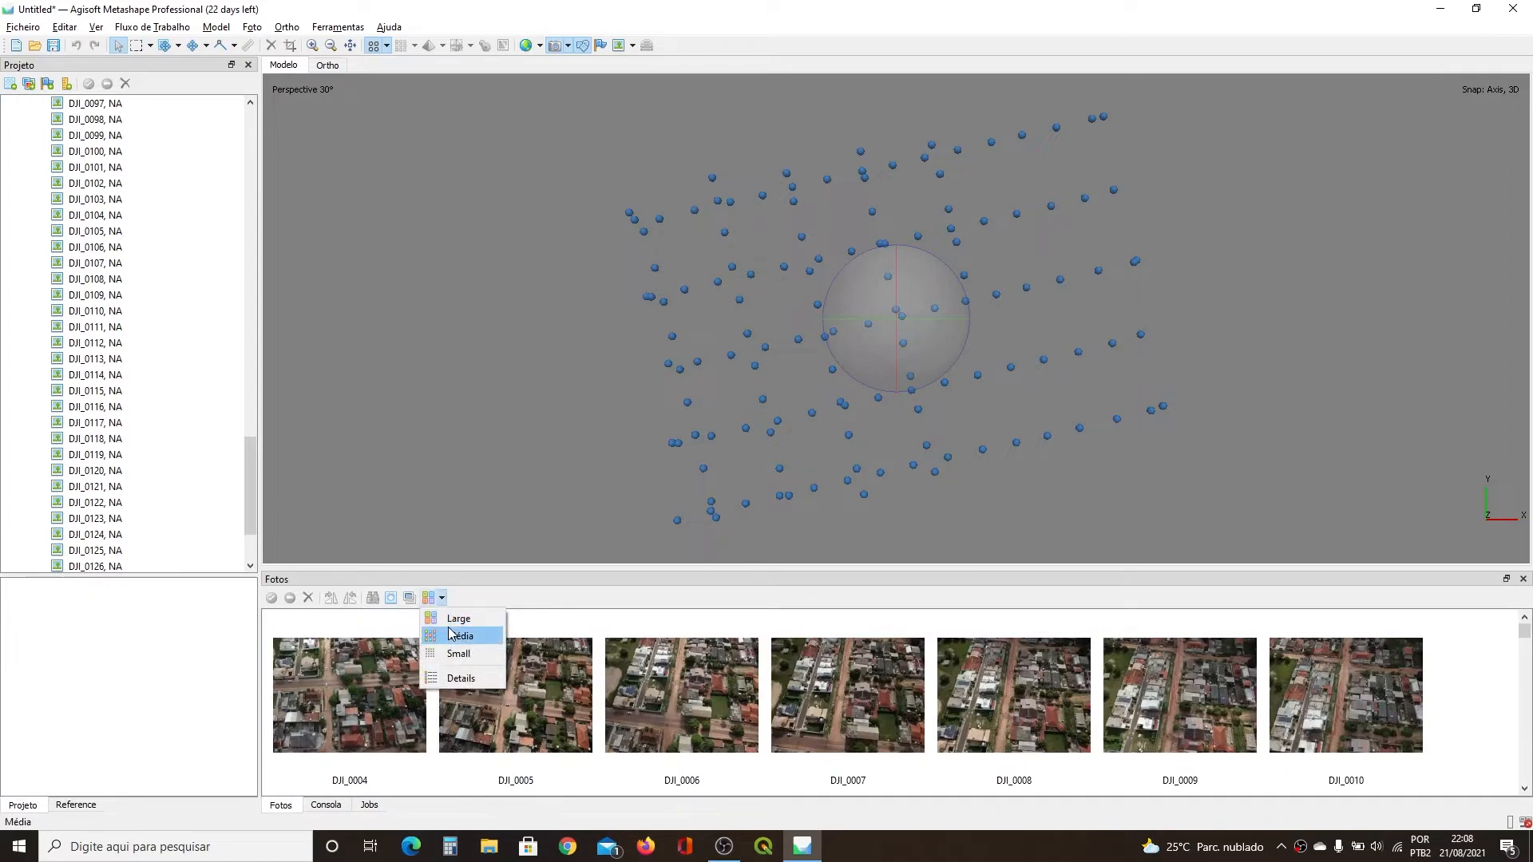
{"action": "left_click", "coordinate": [460, 638]}
{"action": "scroll", "coordinate": [452, 716], "scroll_direction": "down", "scroll_amount": 3}
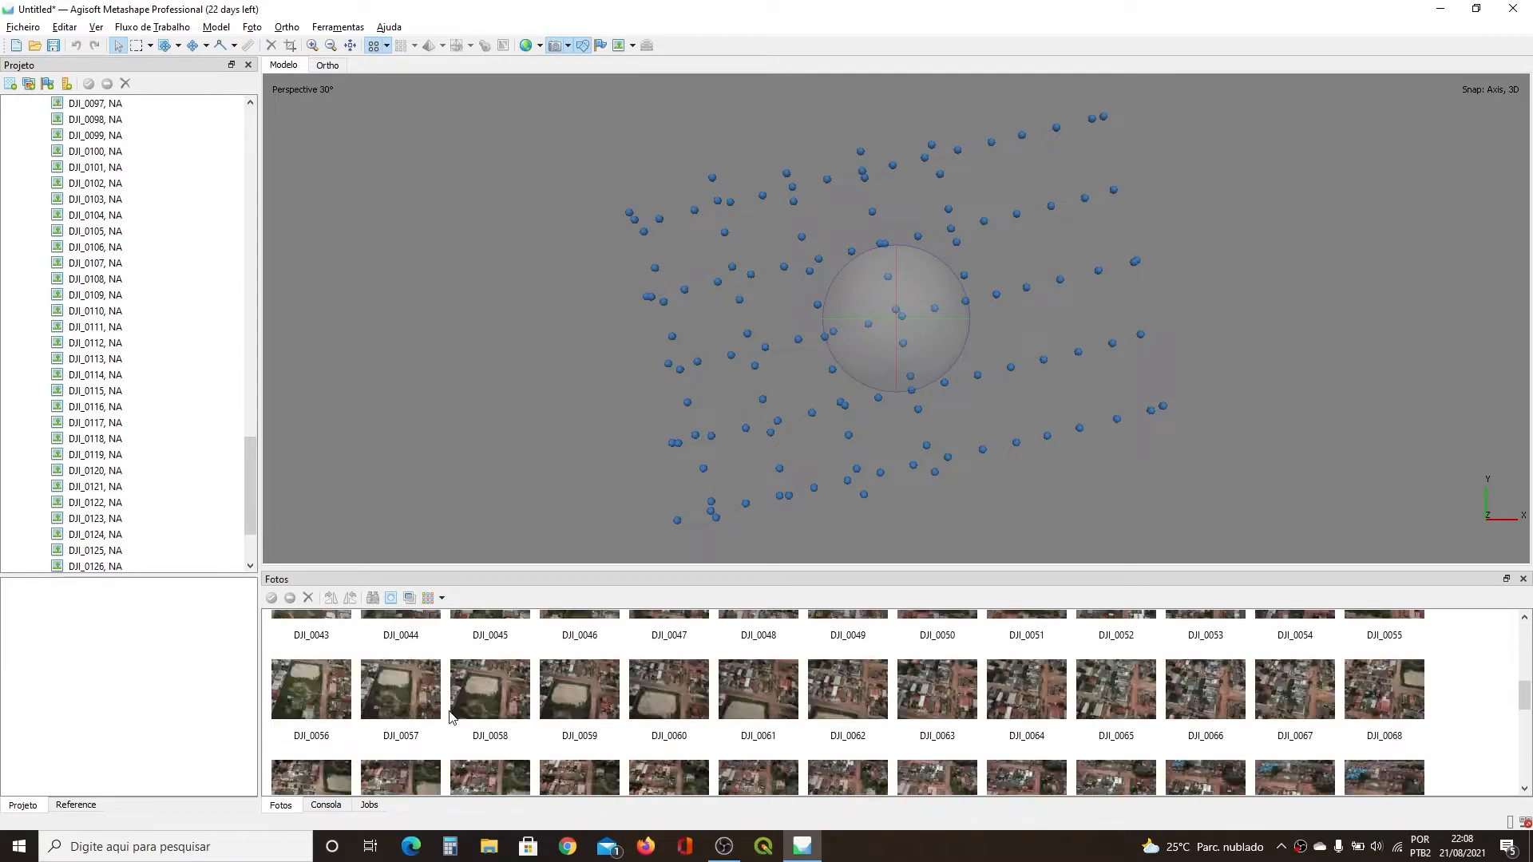
{"action": "scroll", "coordinate": [452, 716], "scroll_direction": "down", "scroll_amount": 3}
{"action": "scroll", "coordinate": [1117, 710], "scroll_direction": "down", "scroll_amount": 6}
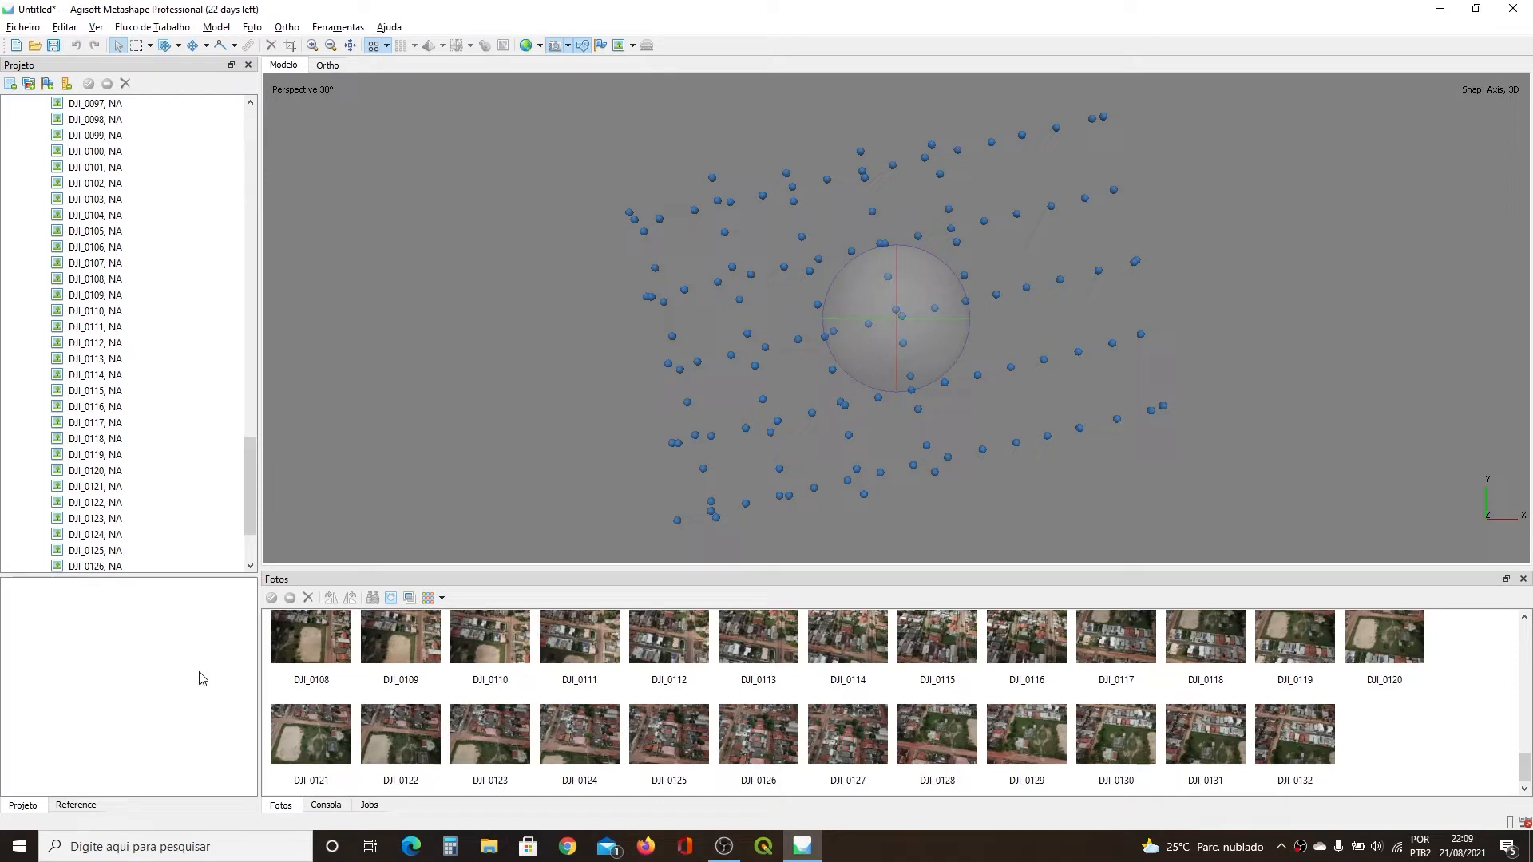
Step: Examine the reference data of all cameras, including coordinates, altitude, precision and yaw, pitch and roll angles
{"action": "left_click", "coordinate": [75, 805]}
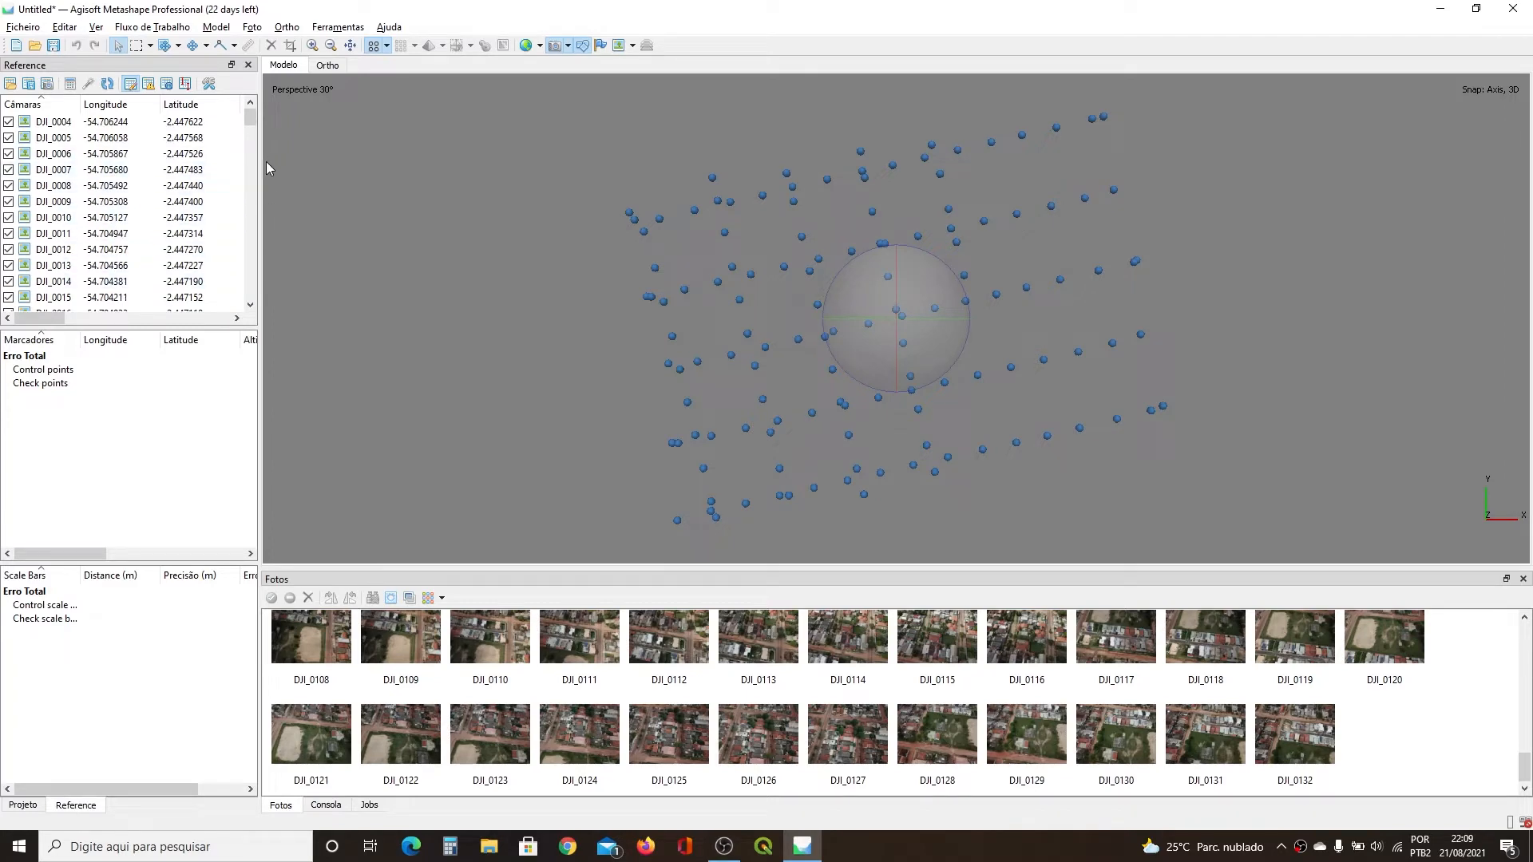
{"action": "left_click_drag", "start_coordinate": [260, 164], "coordinate": [1037, 199]}
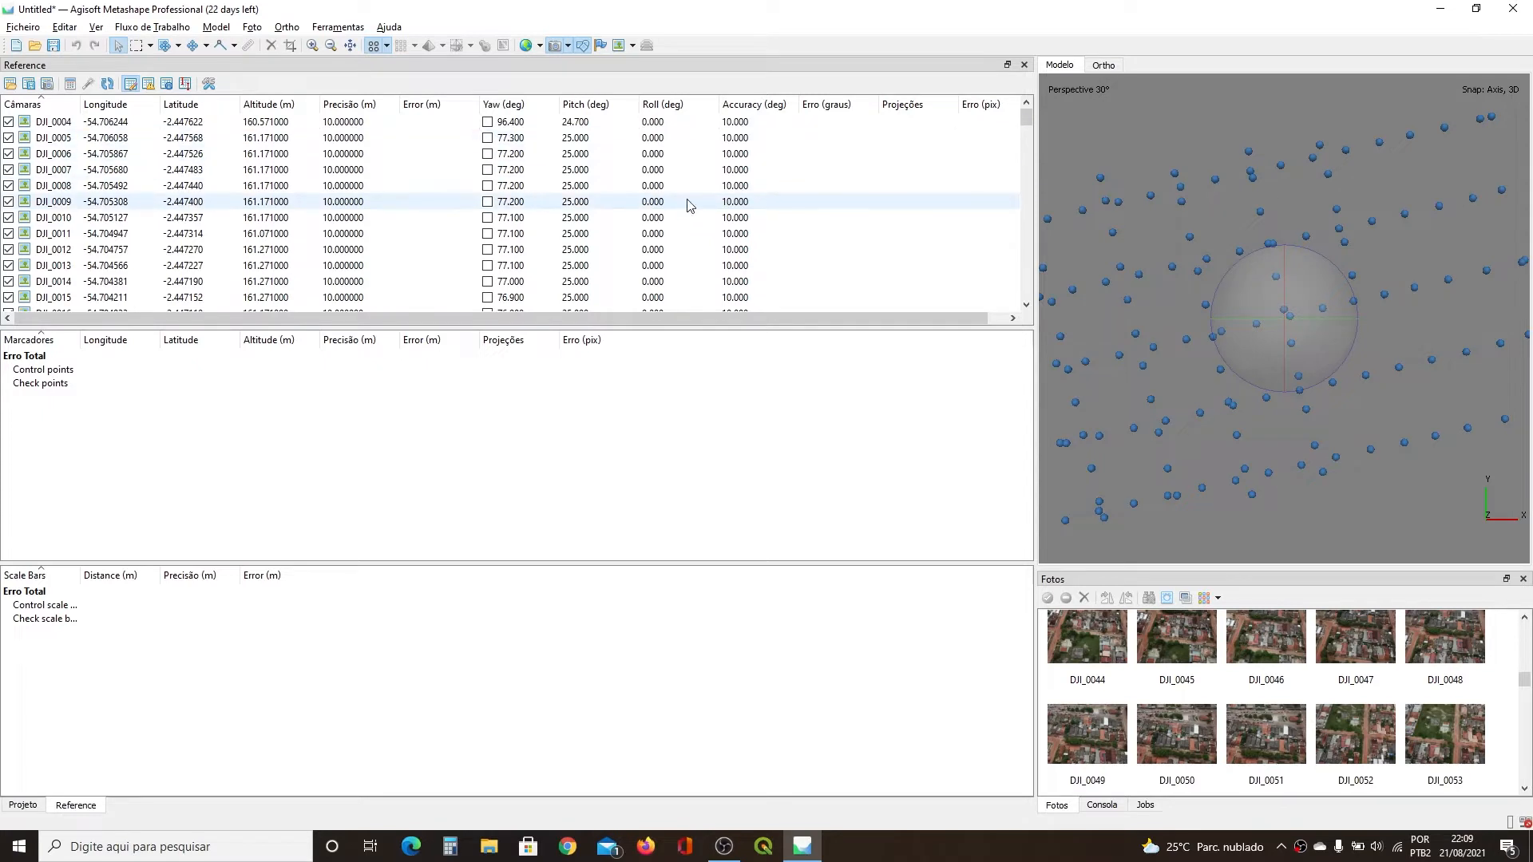
{"action": "scroll", "coordinate": [690, 206], "scroll_direction": "down", "scroll_amount": 9}
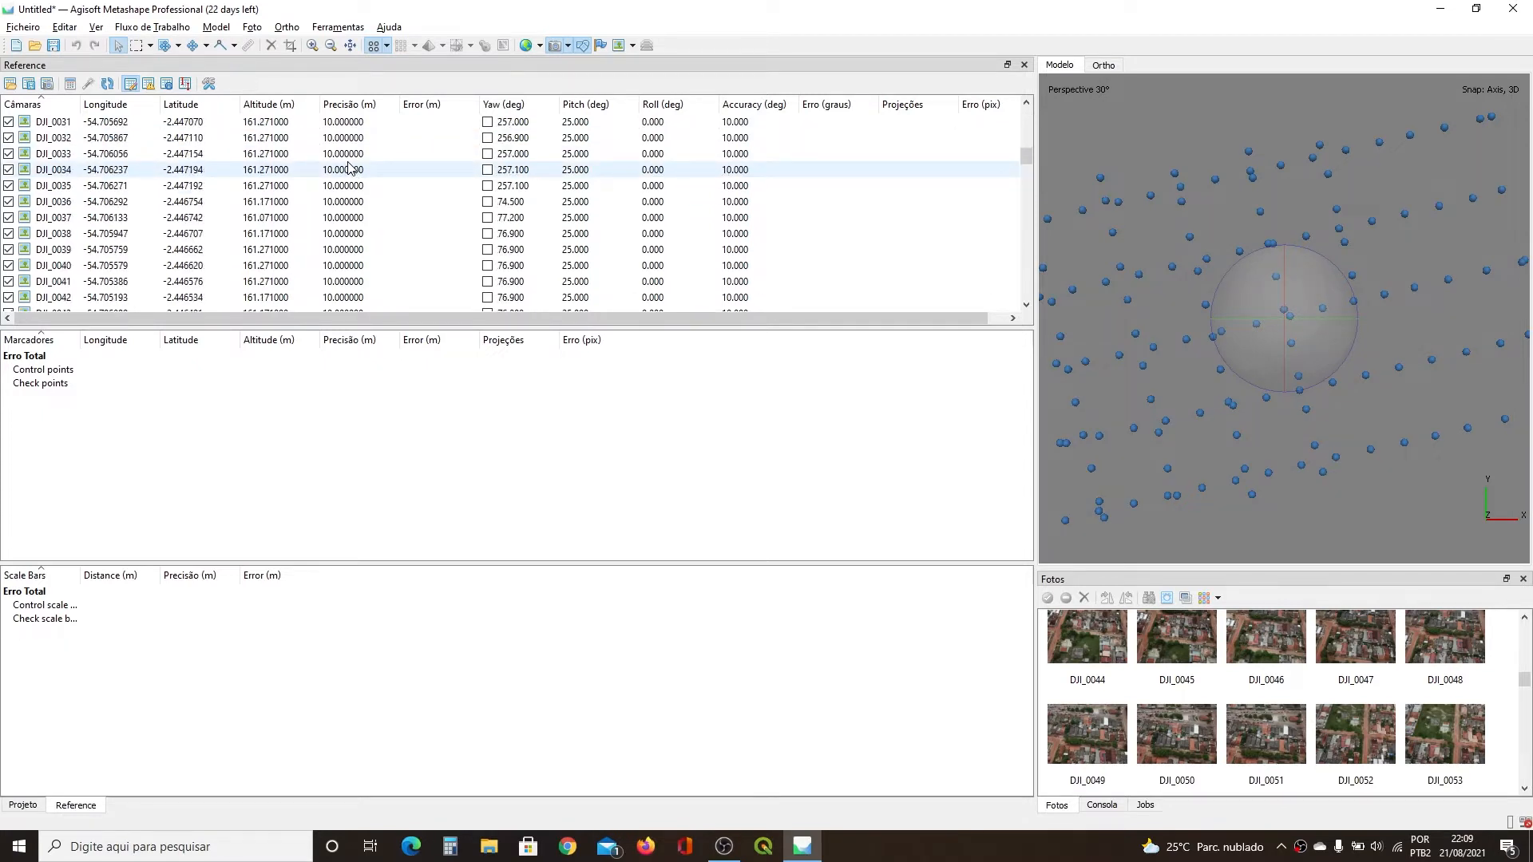
{"action": "scroll", "coordinate": [351, 169], "scroll_direction": "down", "scroll_amount": 17}
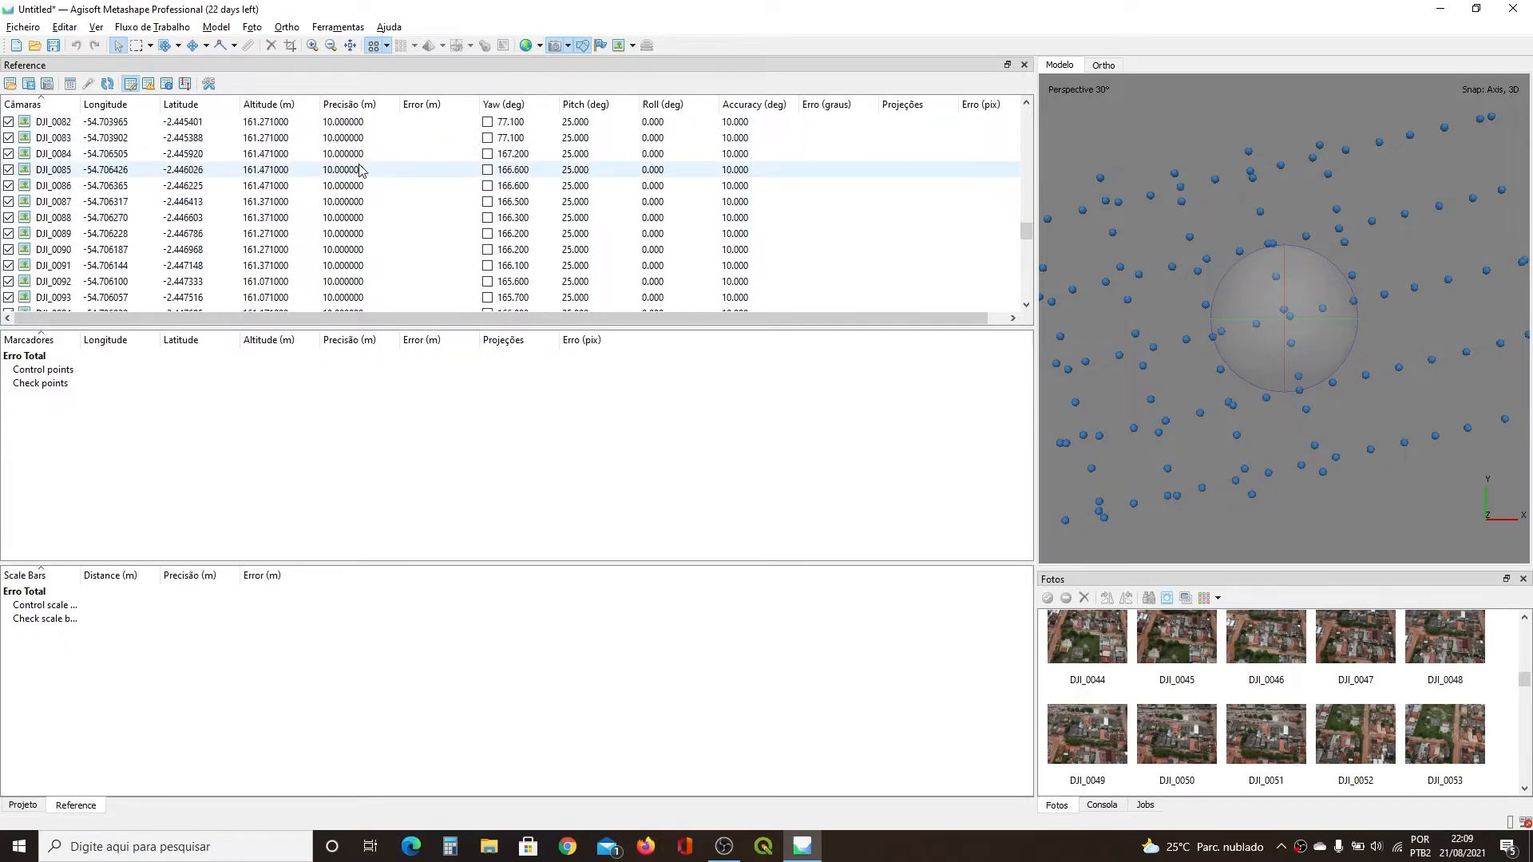
{"action": "scroll", "coordinate": [359, 170], "scroll_direction": "up", "scroll_amount": 11}
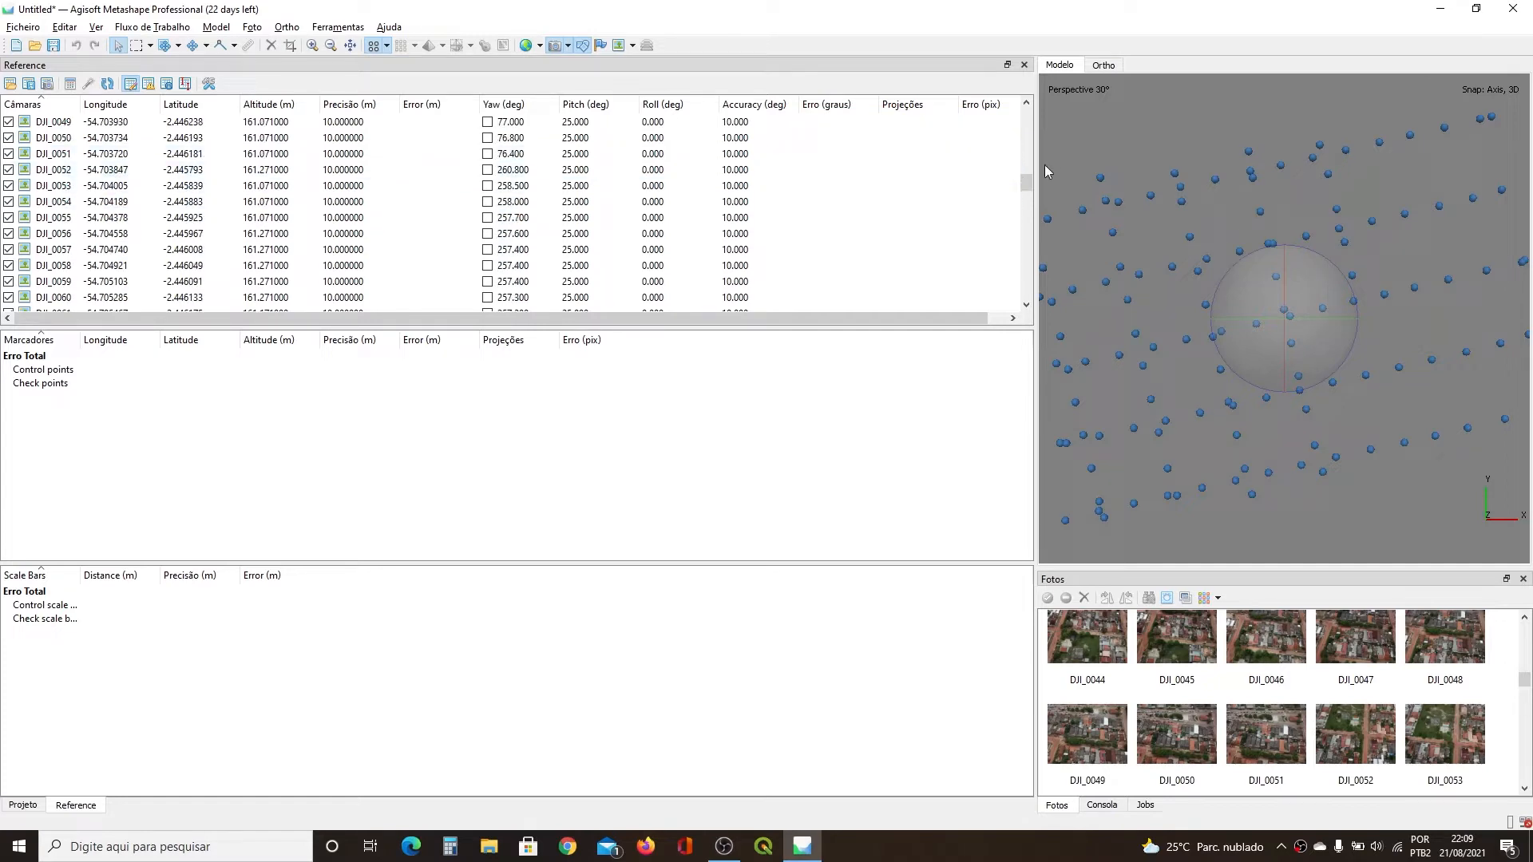
{"action": "left_click_drag", "start_coordinate": [1037, 165], "coordinate": [217, 220]}
{"action": "left_click_drag", "start_coordinate": [194, 228], "coordinate": [205, 221]}
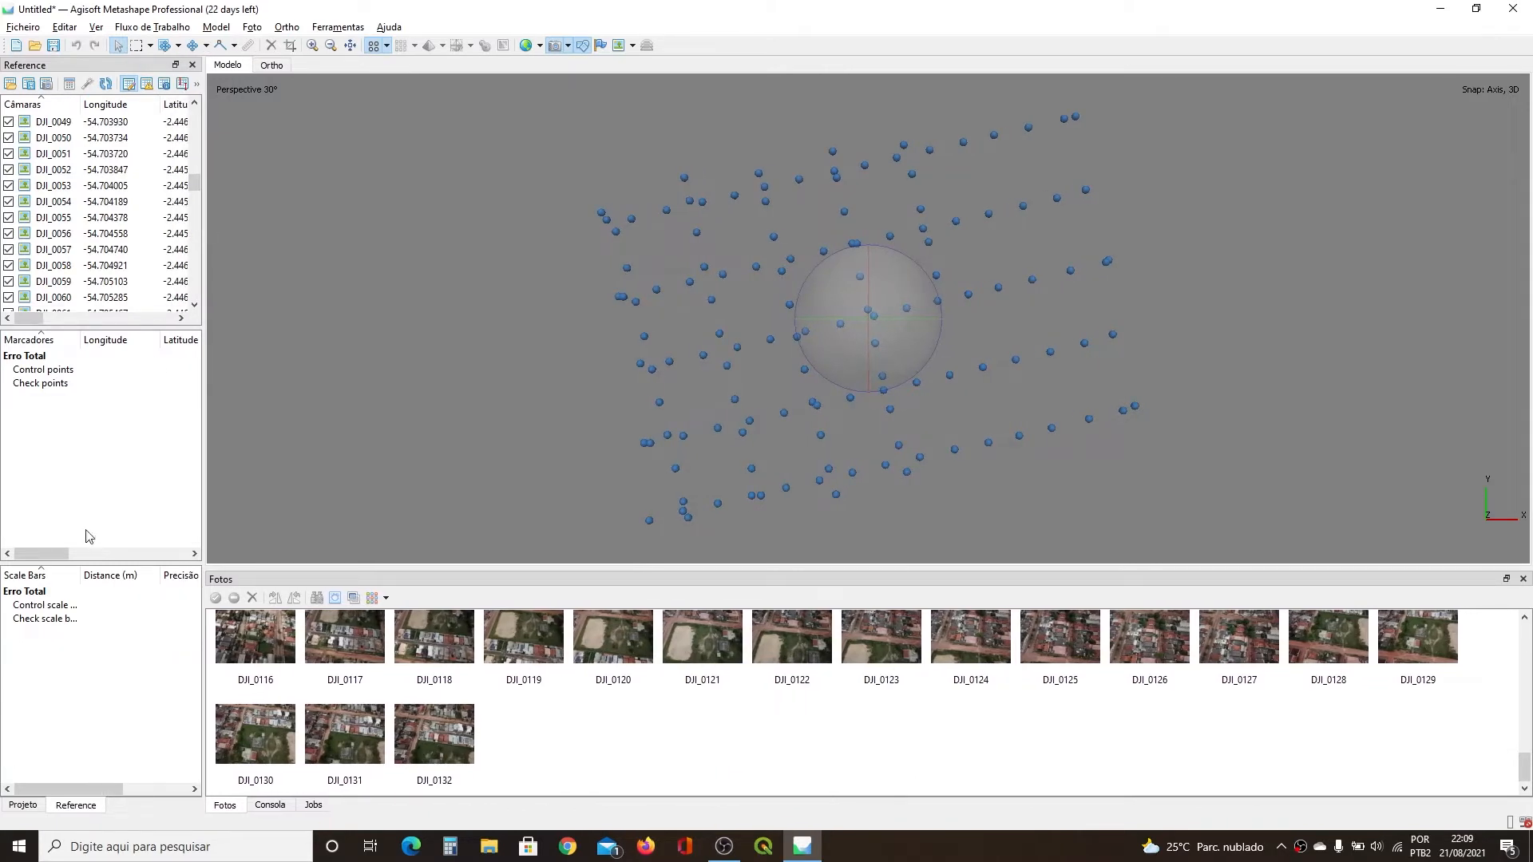
Step: Return to the project tree and collapse the Câmaras group of Chunk 1
{"action": "left_click", "coordinate": [23, 805]}
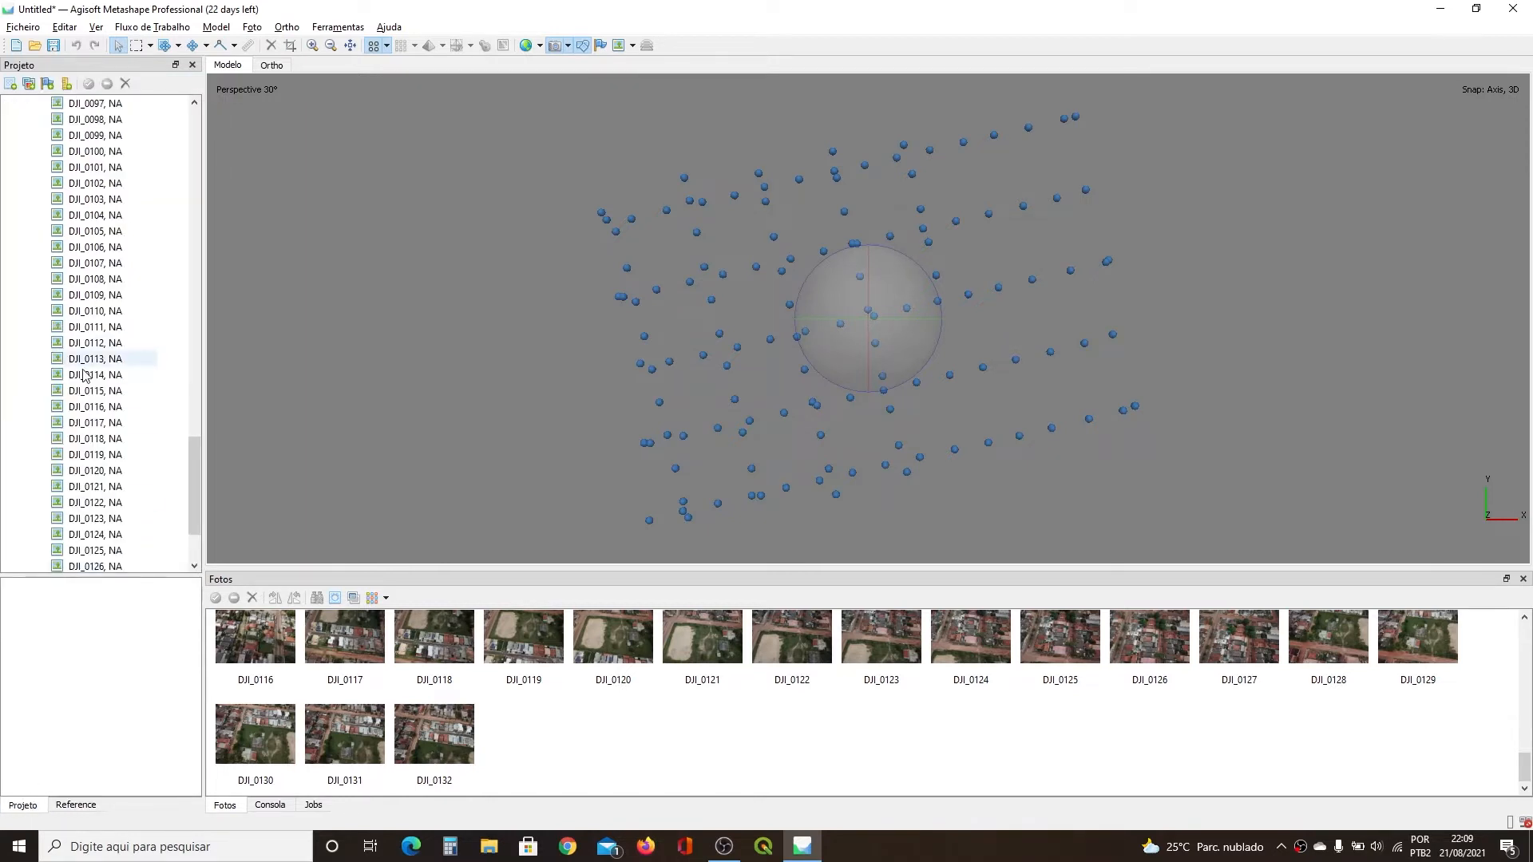
{"action": "left_click_drag", "start_coordinate": [194, 479], "coordinate": [179, 168]}
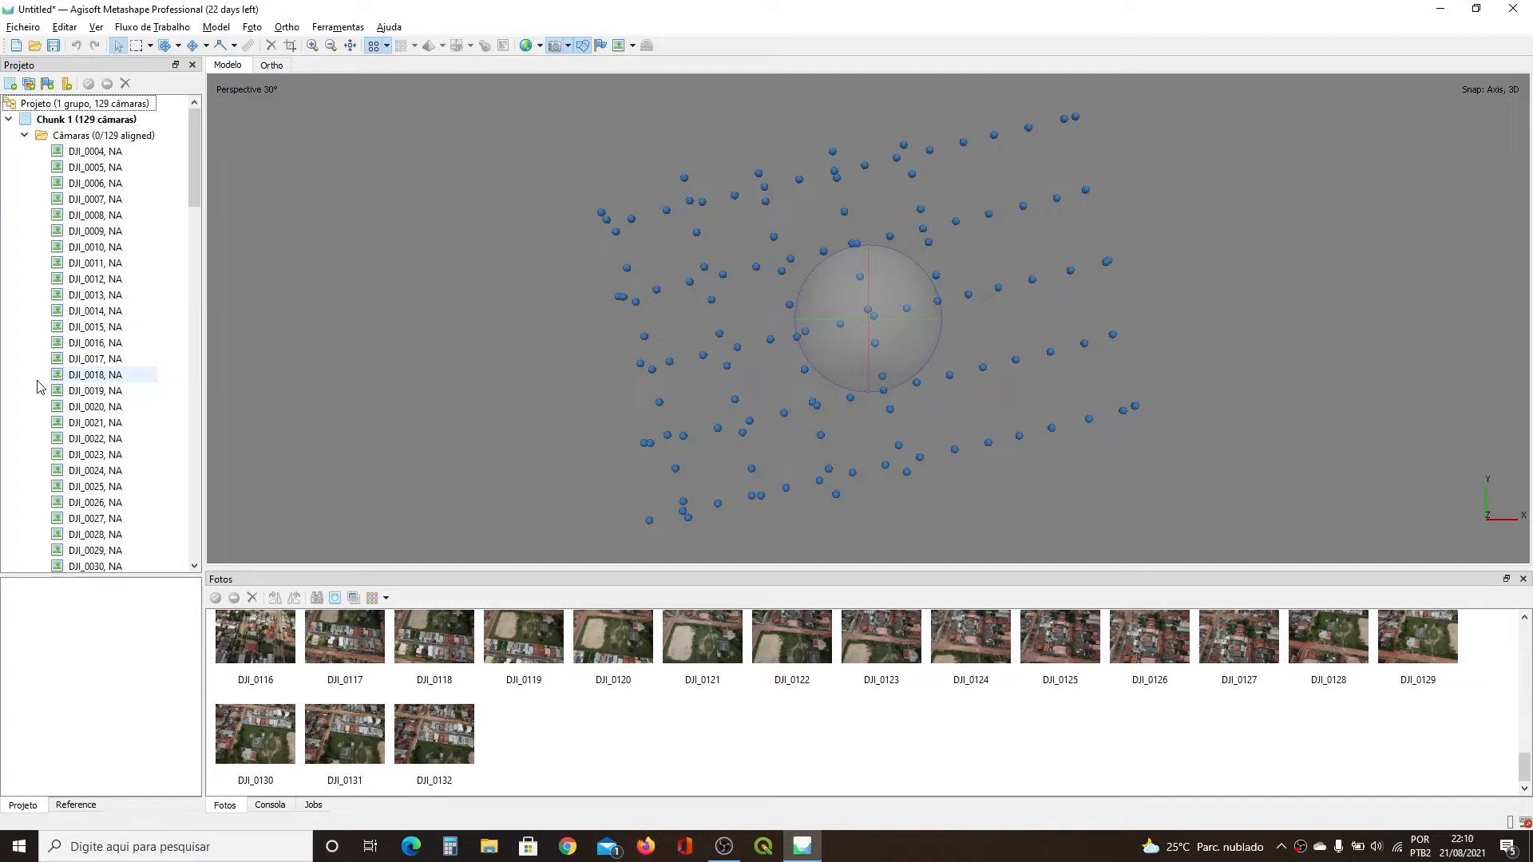
{"action": "left_click", "coordinate": [27, 138]}
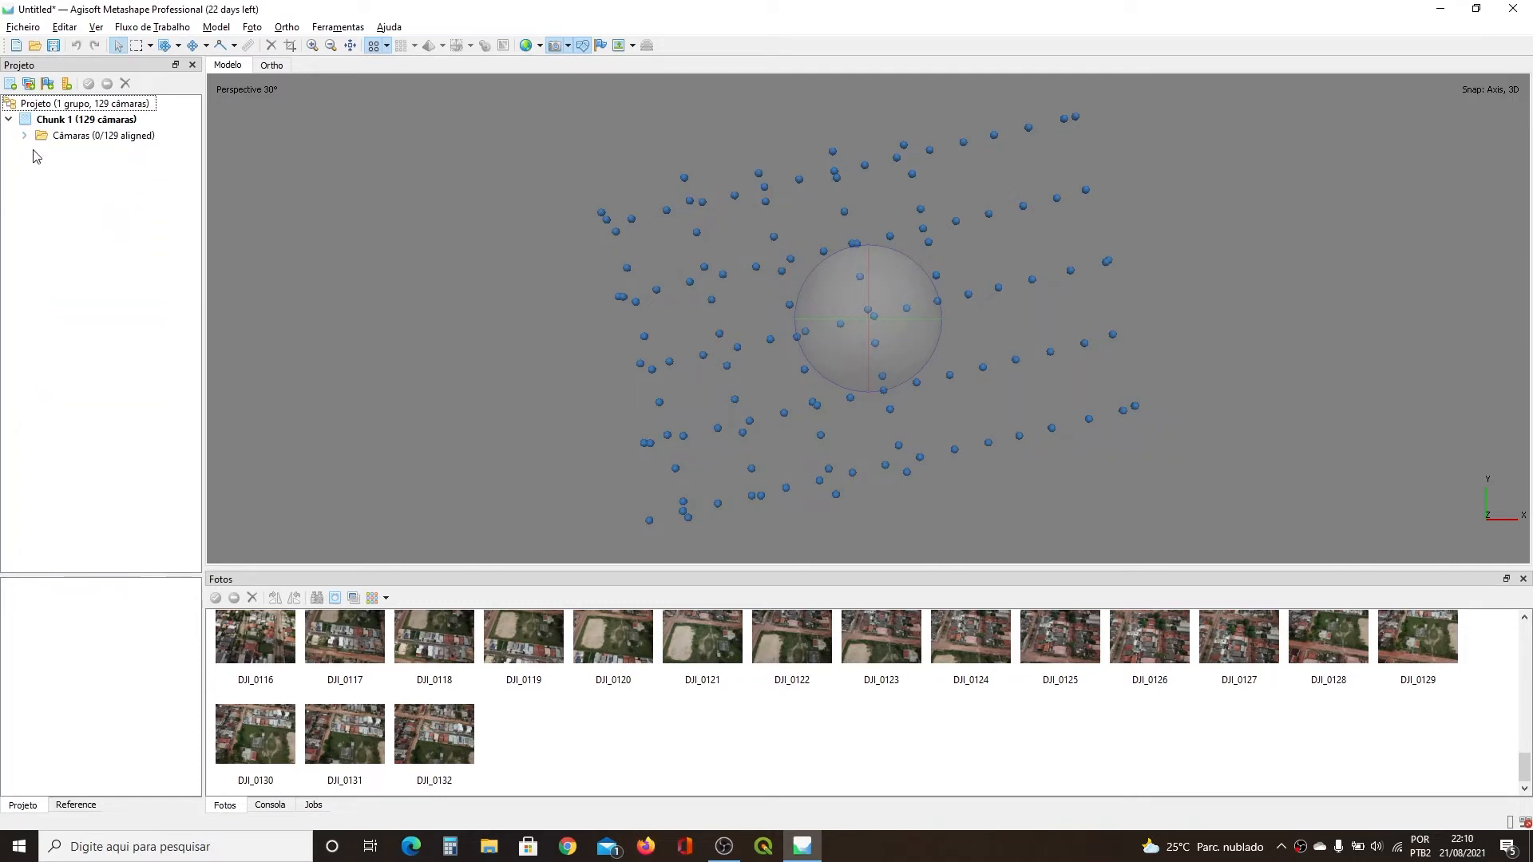
Step: Start photo alignment for Chunk 1 and set the precision to Baixa after trying Média
{"action": "left_click", "coordinate": [163, 30]}
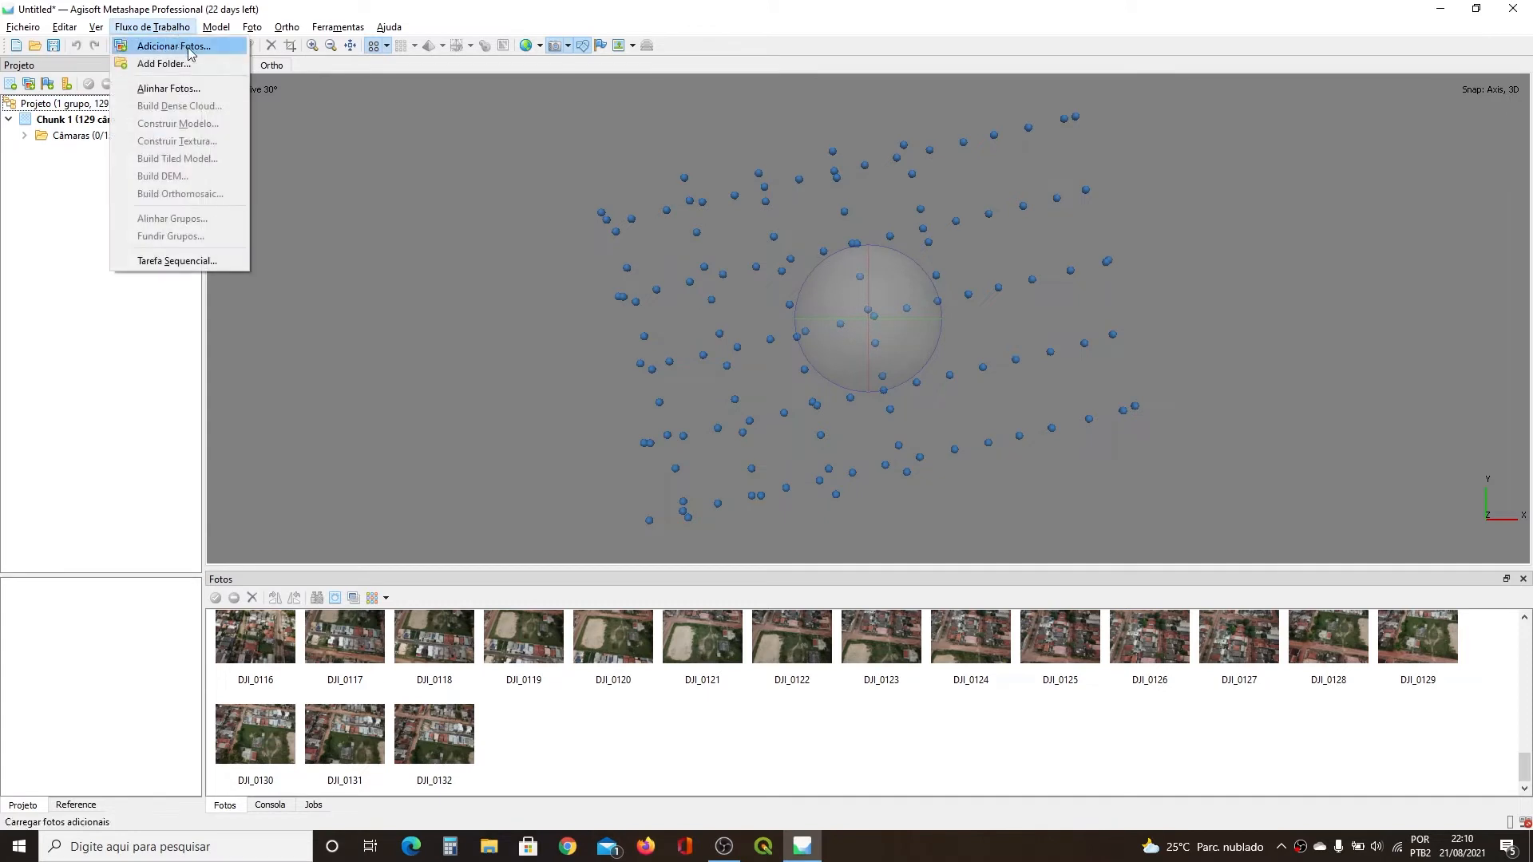
{"action": "left_click", "coordinate": [190, 89]}
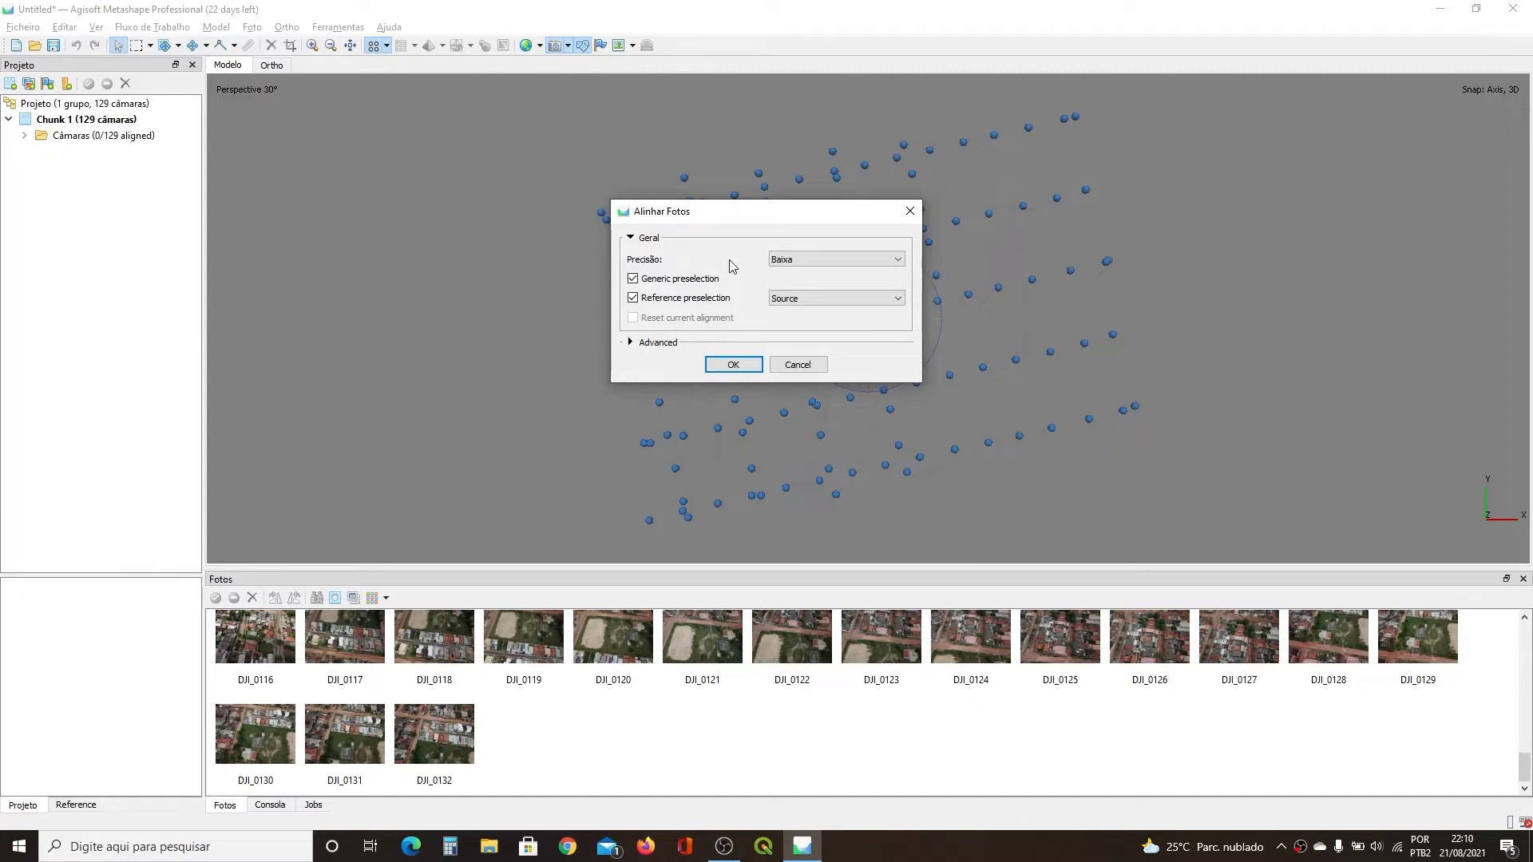
{"action": "left_click", "coordinate": [899, 262]}
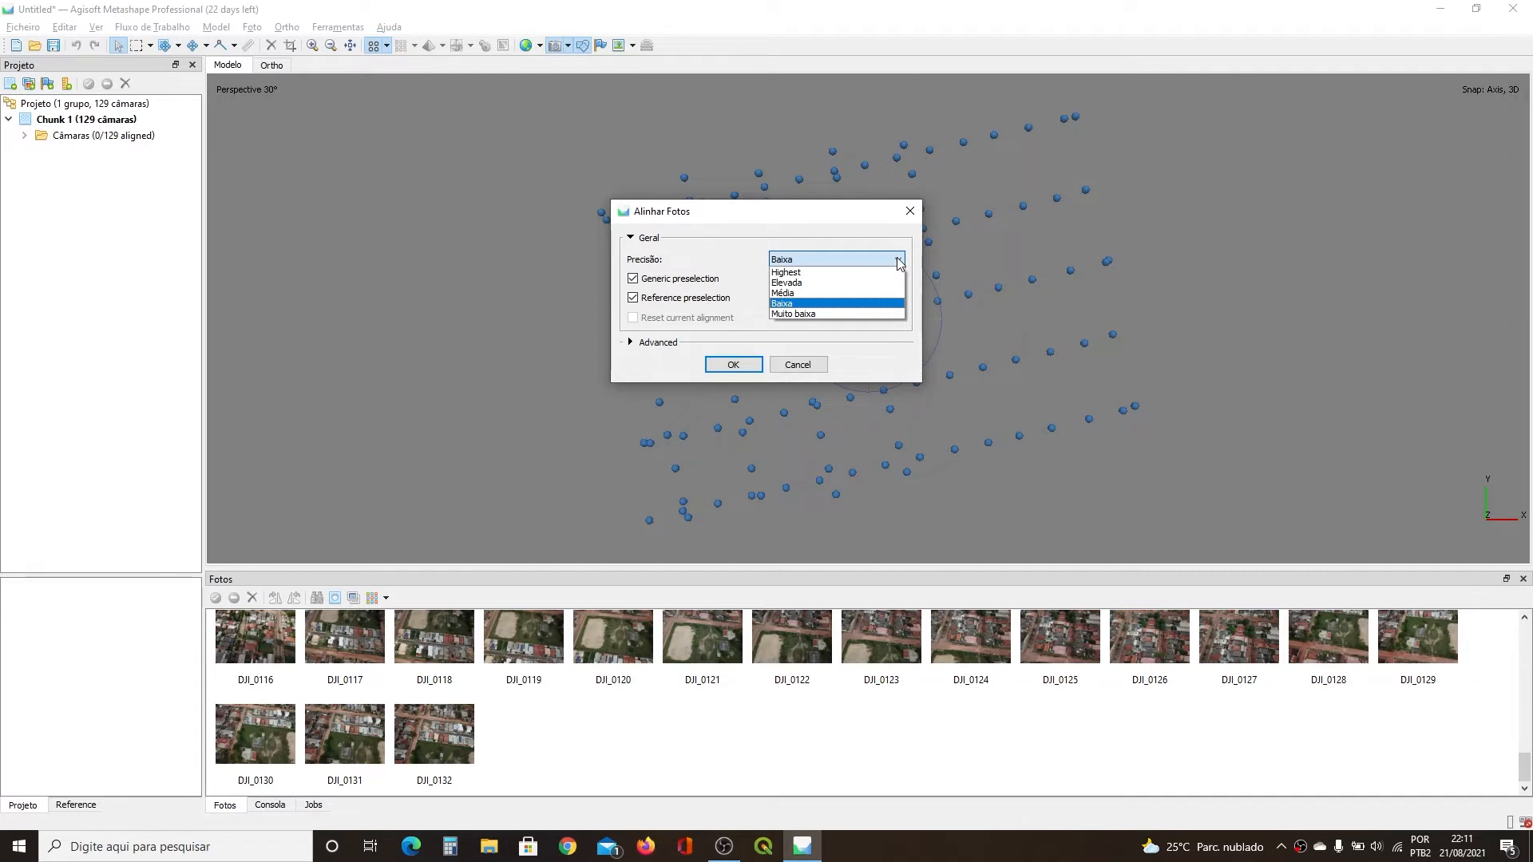
{"action": "left_click", "coordinate": [814, 296]}
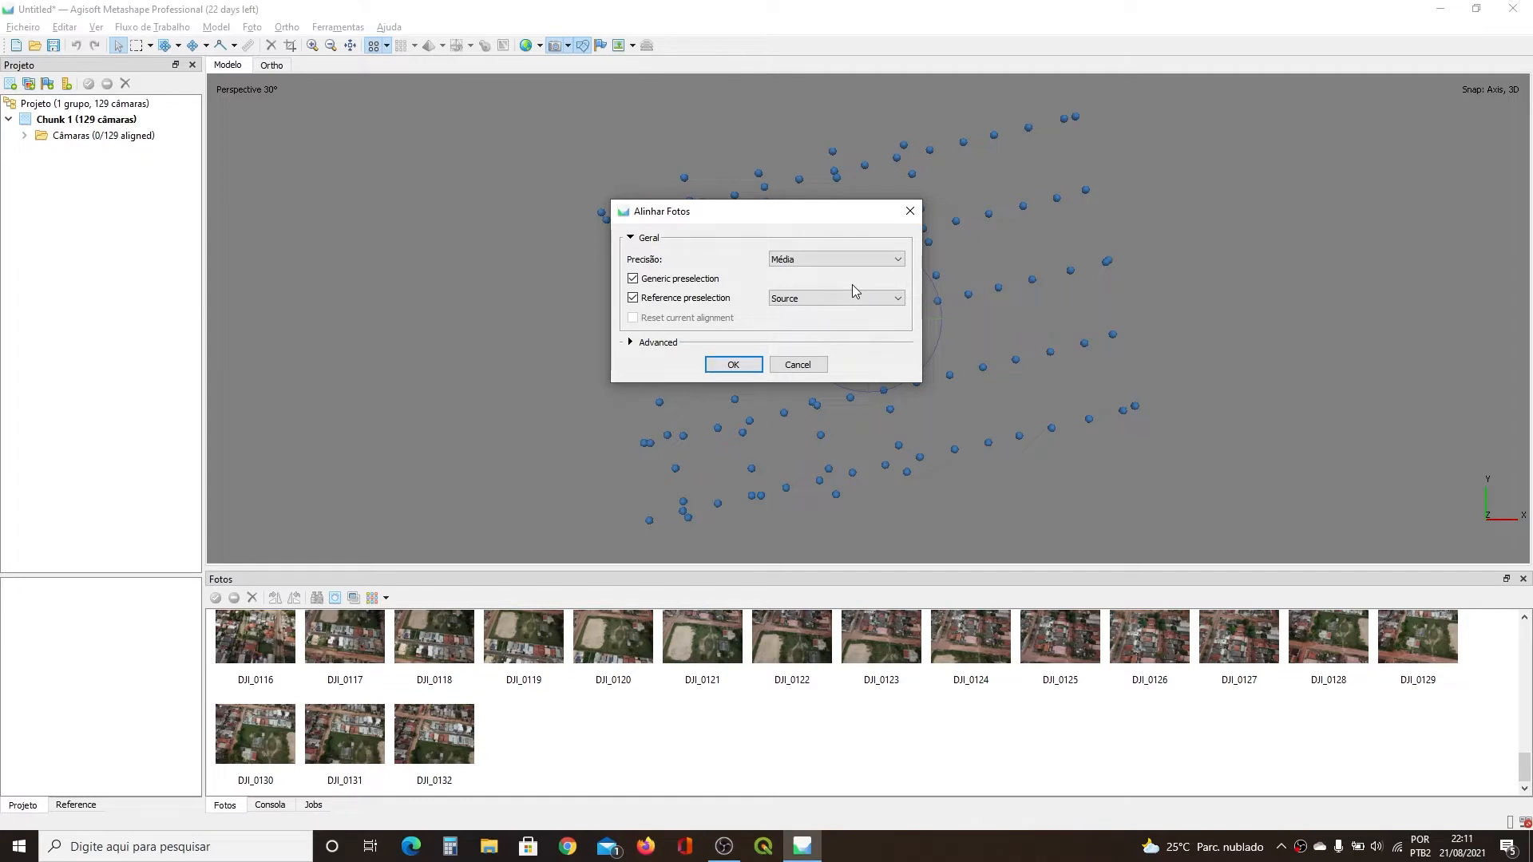
{"action": "left_click", "coordinate": [897, 260]}
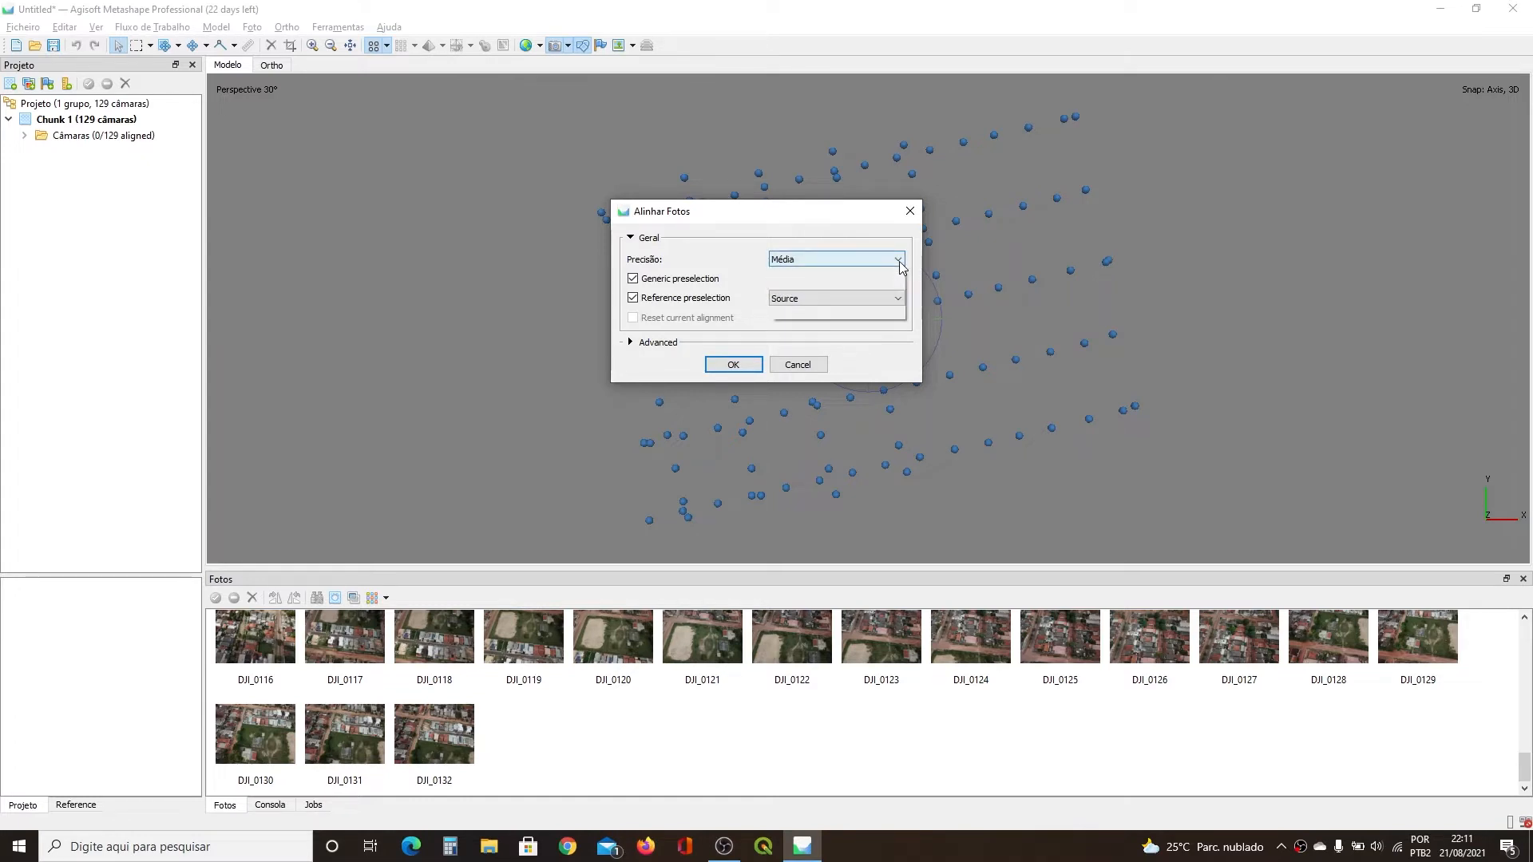
{"action": "left_click", "coordinate": [817, 304]}
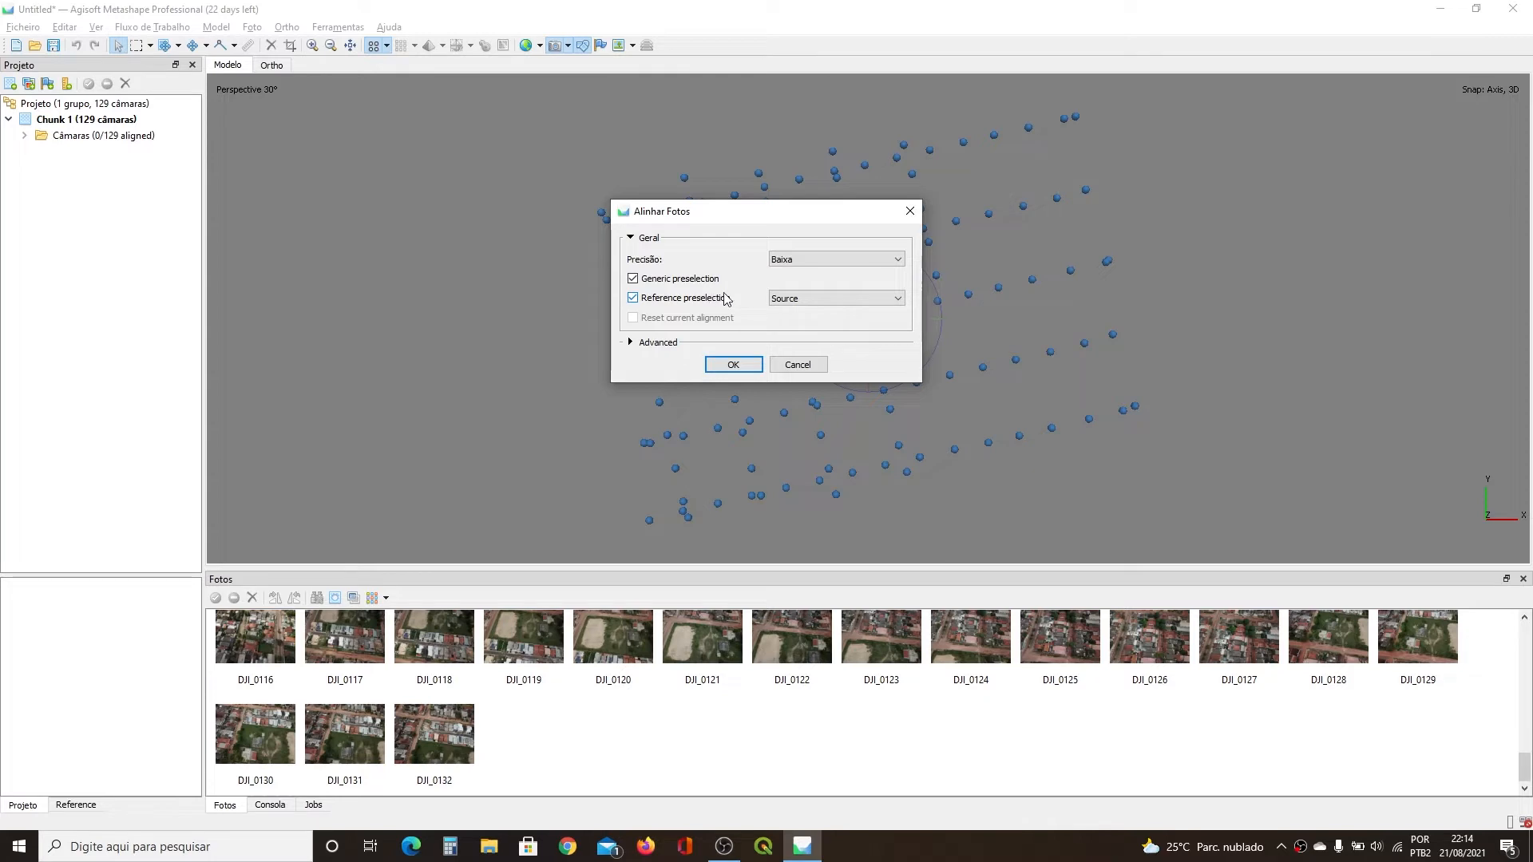
Step: Align the photos with reference preselection Source, key point limit 40,000 and tie point limit 10,000, and inspect the resulting cameras up close
{"action": "left_click", "coordinate": [898, 301]}
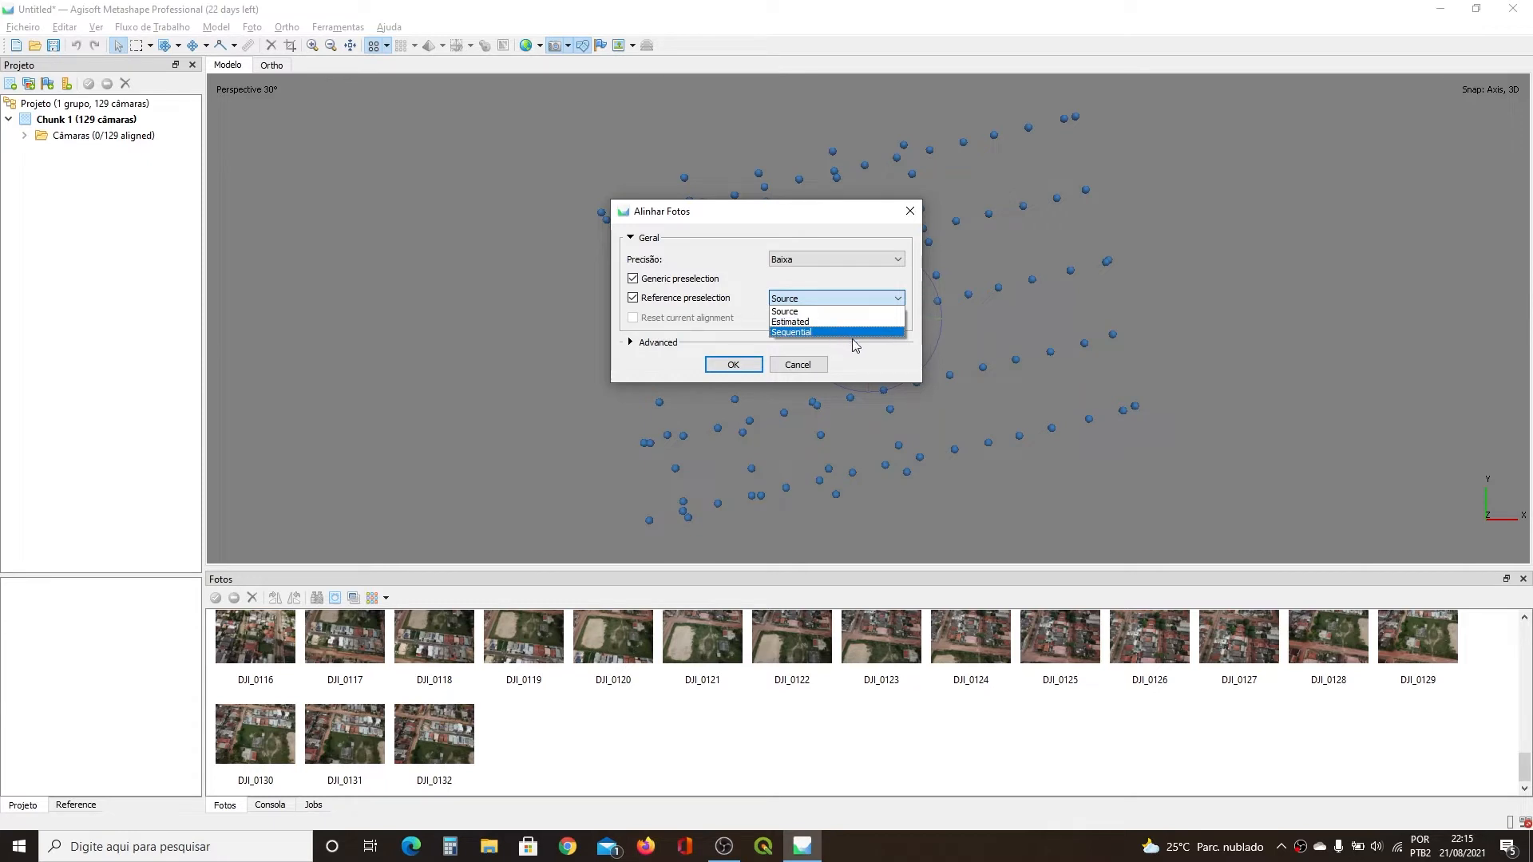
{"action": "left_click", "coordinate": [864, 297]}
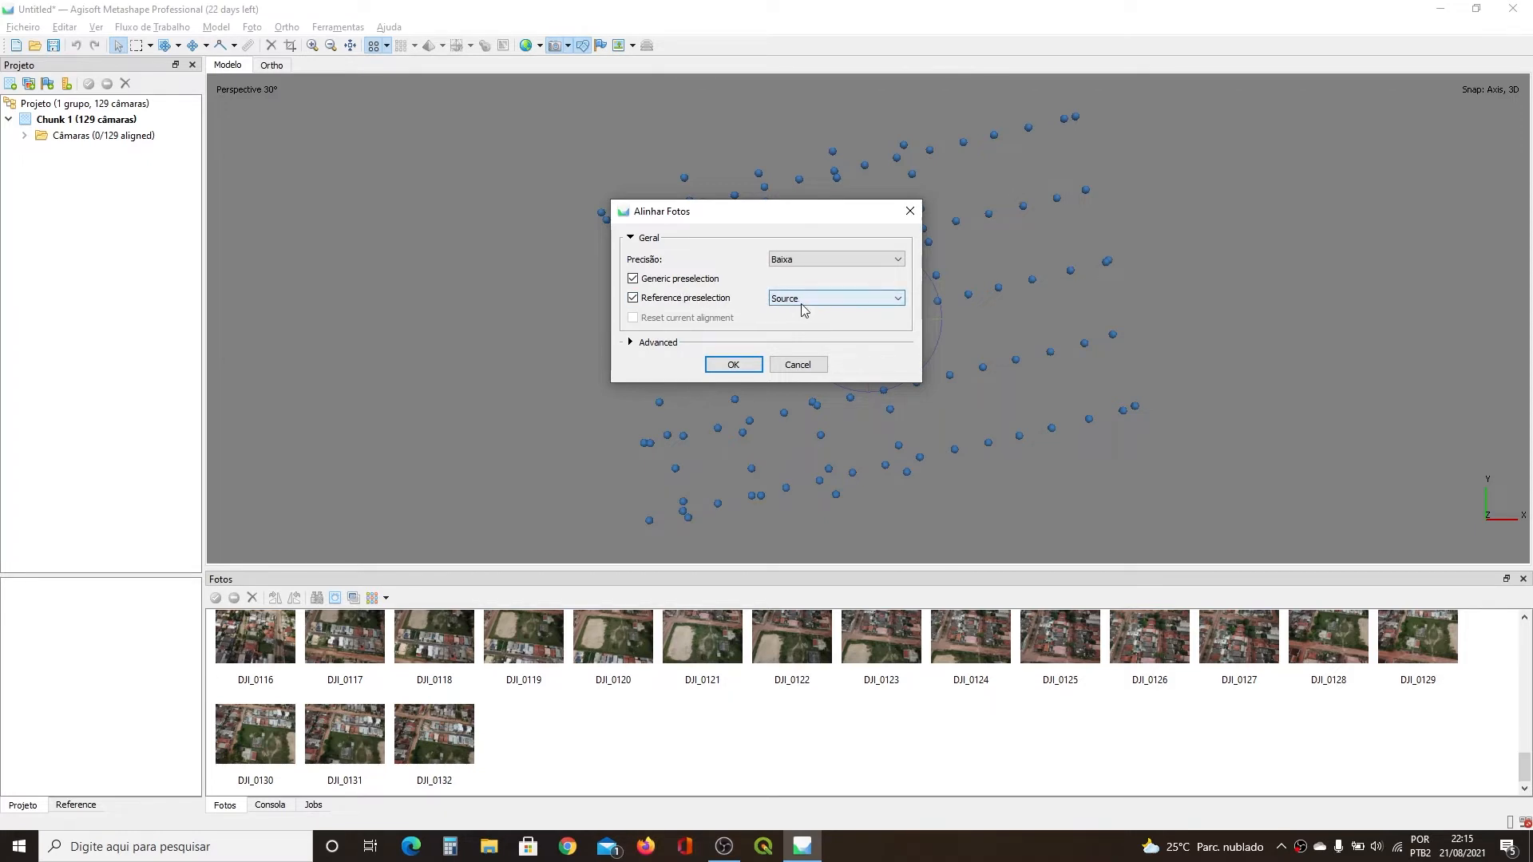
{"action": "left_click", "coordinate": [630, 343]}
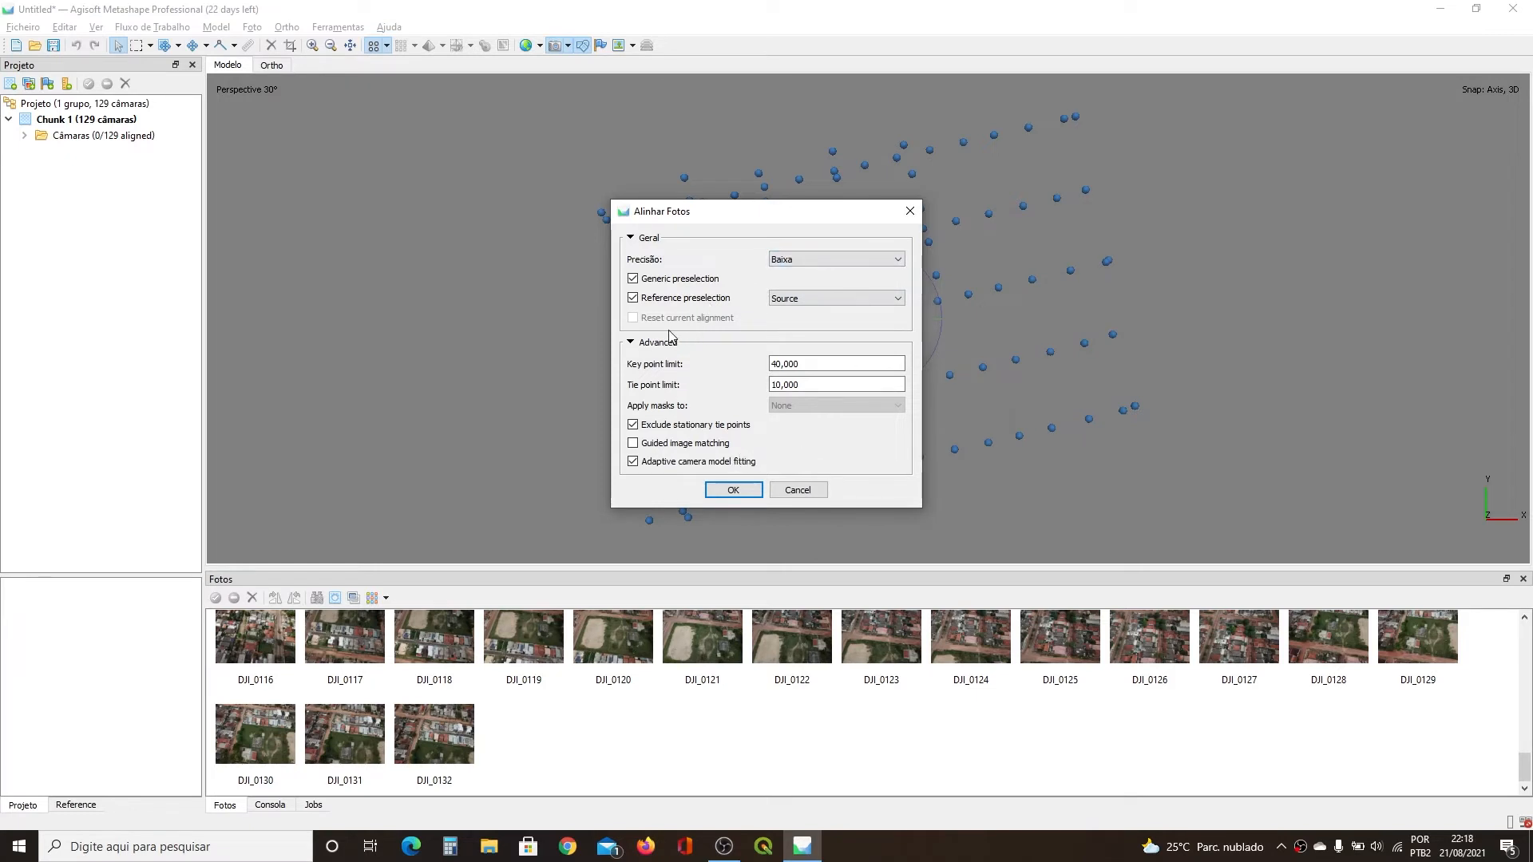
{"action": "left_click", "coordinate": [731, 491]}
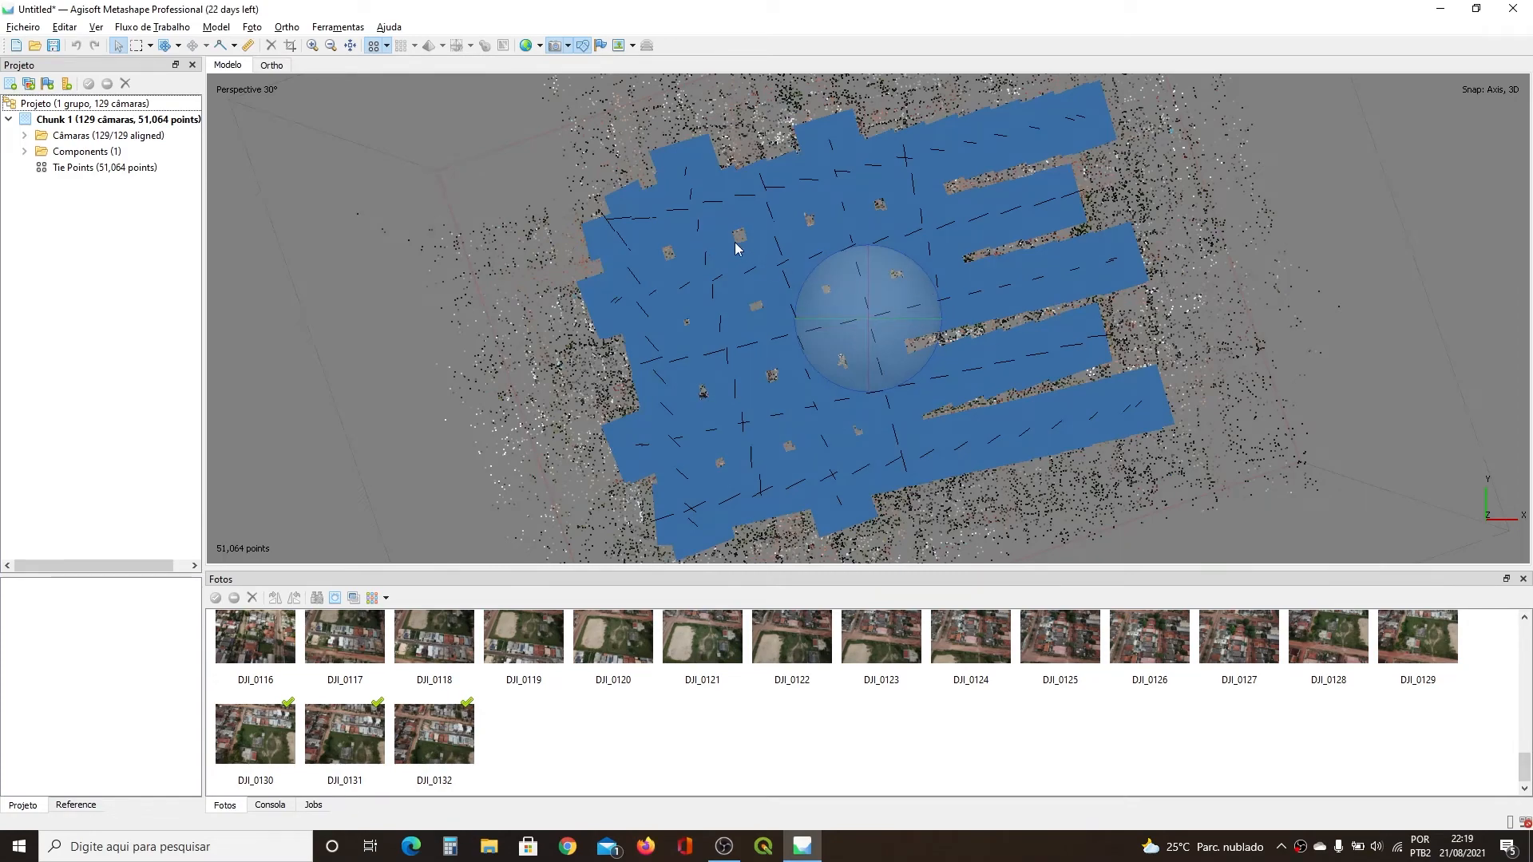
{"action": "scroll", "coordinate": [793, 232], "scroll_direction": "up", "scroll_amount": 3}
{"action": "scroll", "coordinate": [865, 248], "scroll_direction": "up", "scroll_amount": 5}
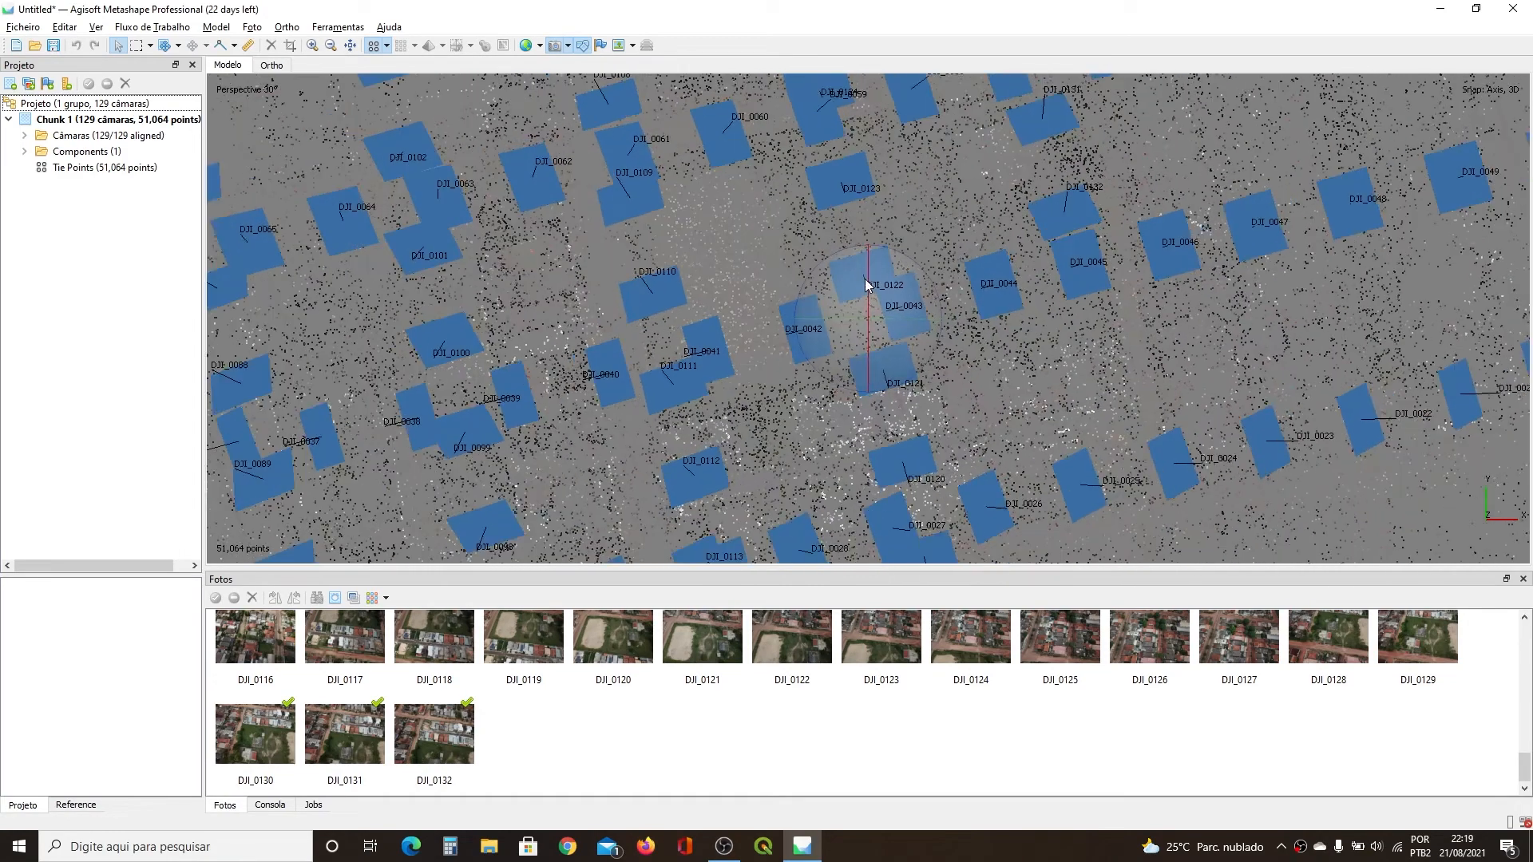
Step: Examine the aligned camera positions over the tie point cloud, both close up and as a whole
{"action": "scroll", "coordinate": [759, 306], "scroll_direction": "down", "scroll_amount": 2}
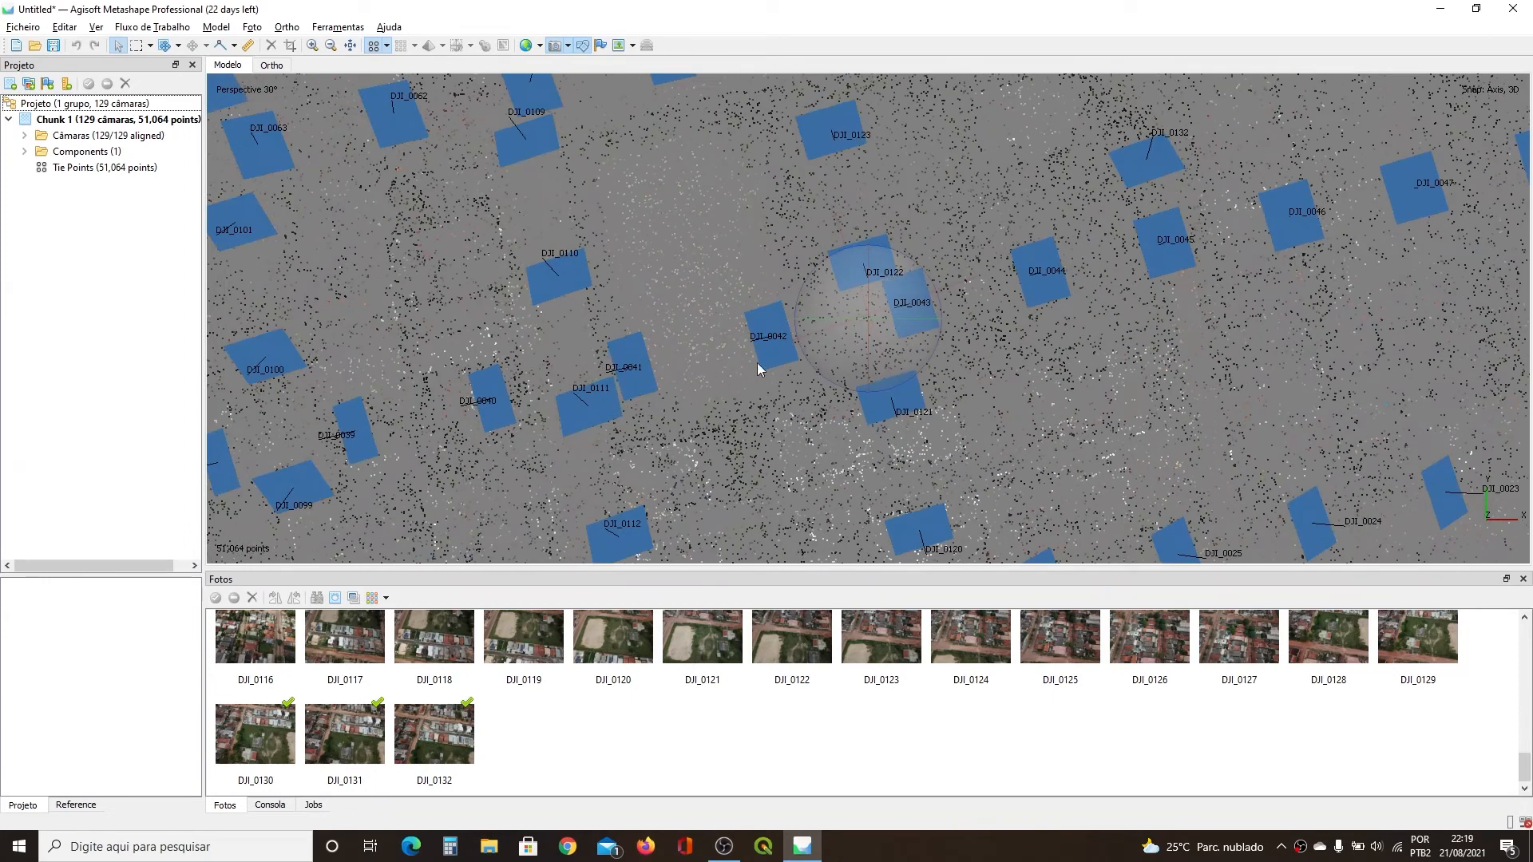
{"action": "scroll", "coordinate": [831, 361], "scroll_direction": "down", "scroll_amount": 6}
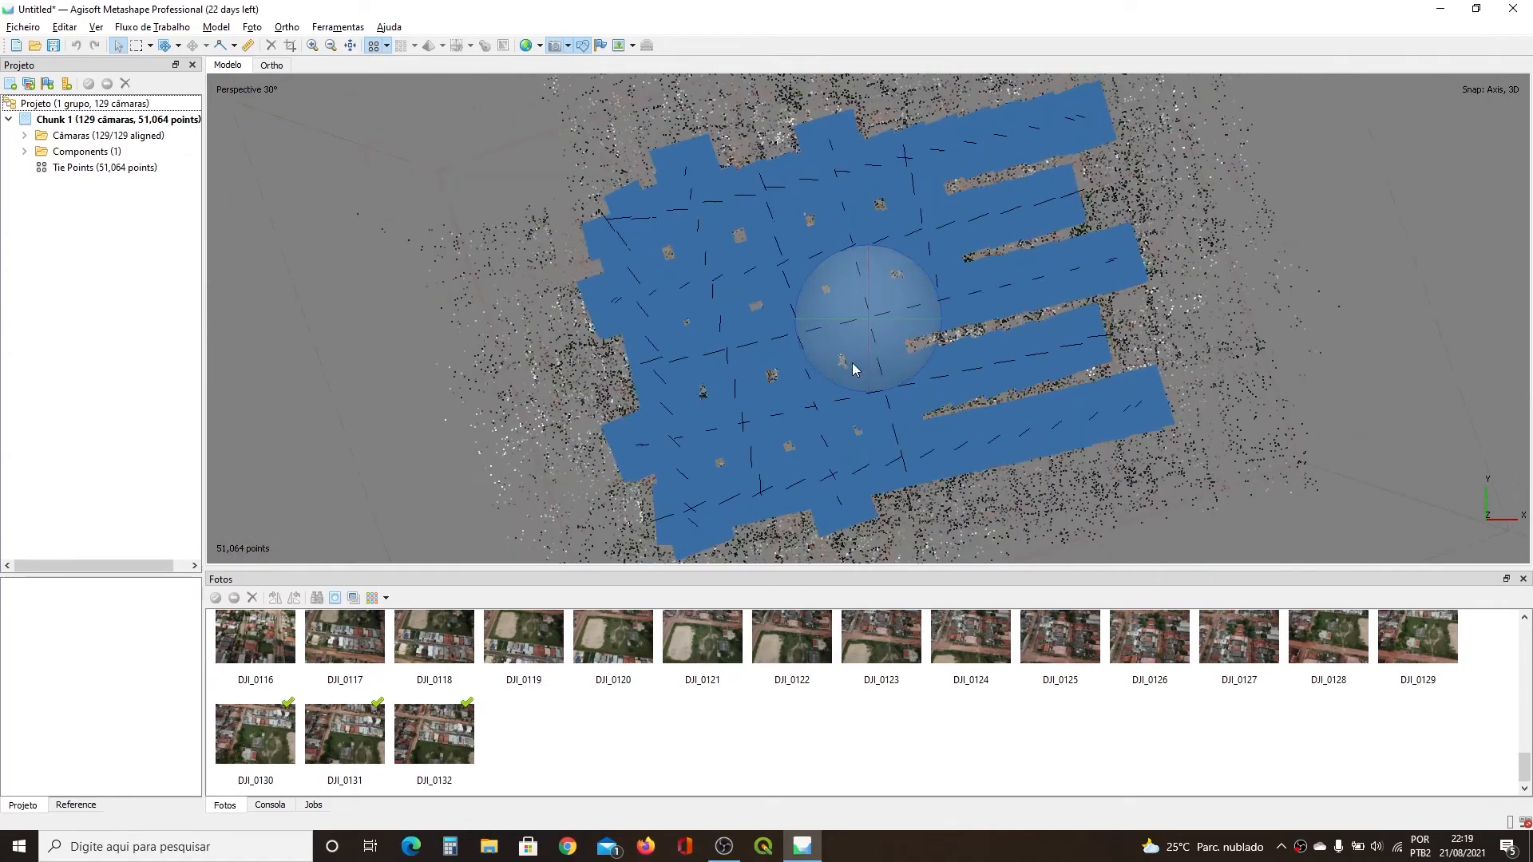
{"action": "scroll", "coordinate": [852, 363], "scroll_direction": "up", "scroll_amount": 2}
{"action": "scroll", "coordinate": [886, 343], "scroll_direction": "up", "scroll_amount": 3}
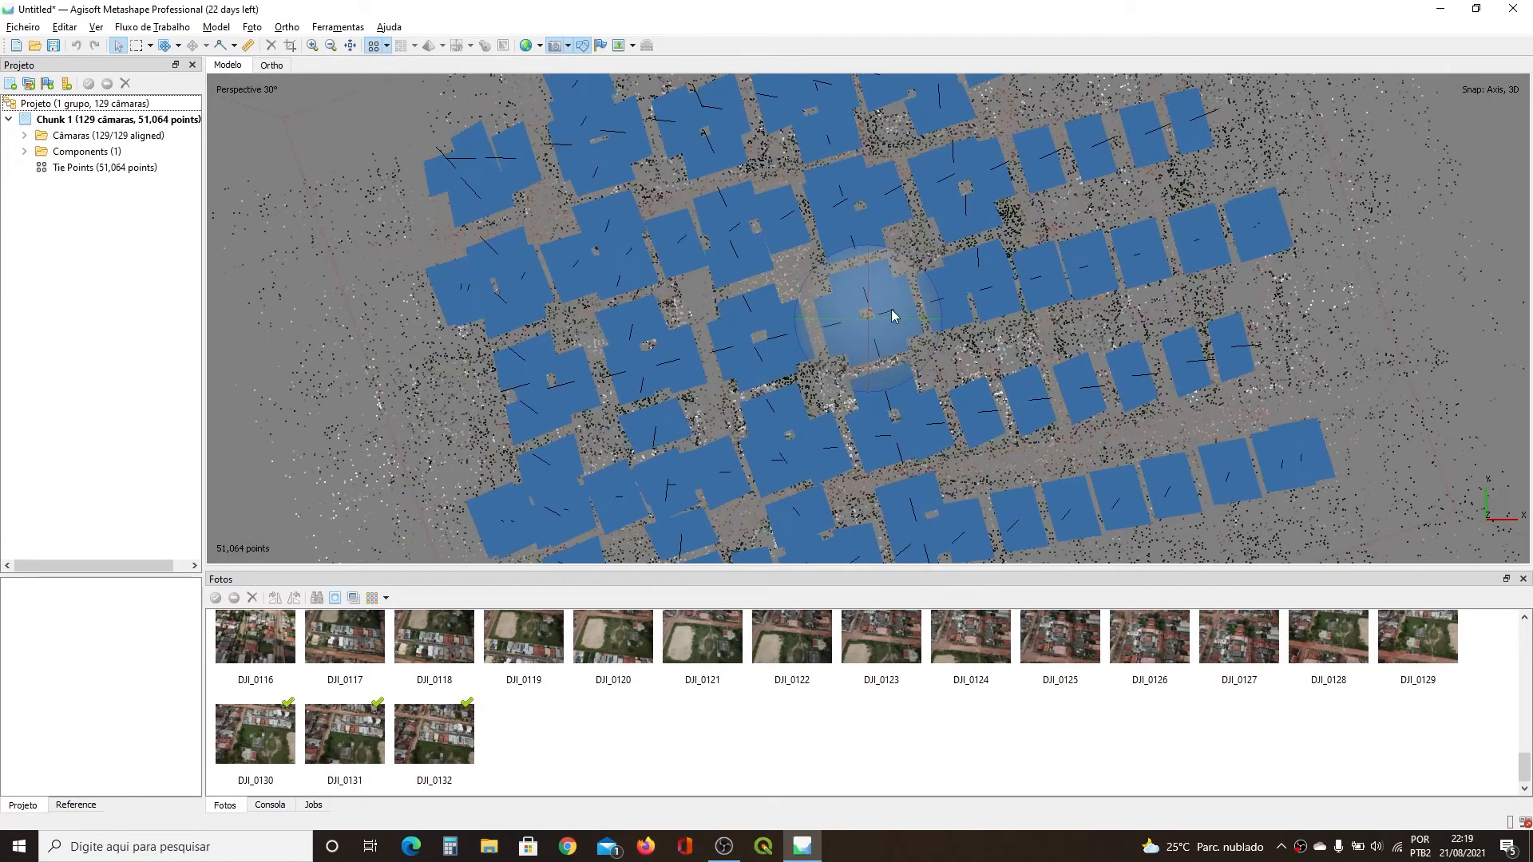
{"action": "scroll", "coordinate": [892, 308], "scroll_direction": "up", "scroll_amount": 4}
{"action": "scroll", "coordinate": [722, 309], "scroll_direction": "down", "scroll_amount": 5}
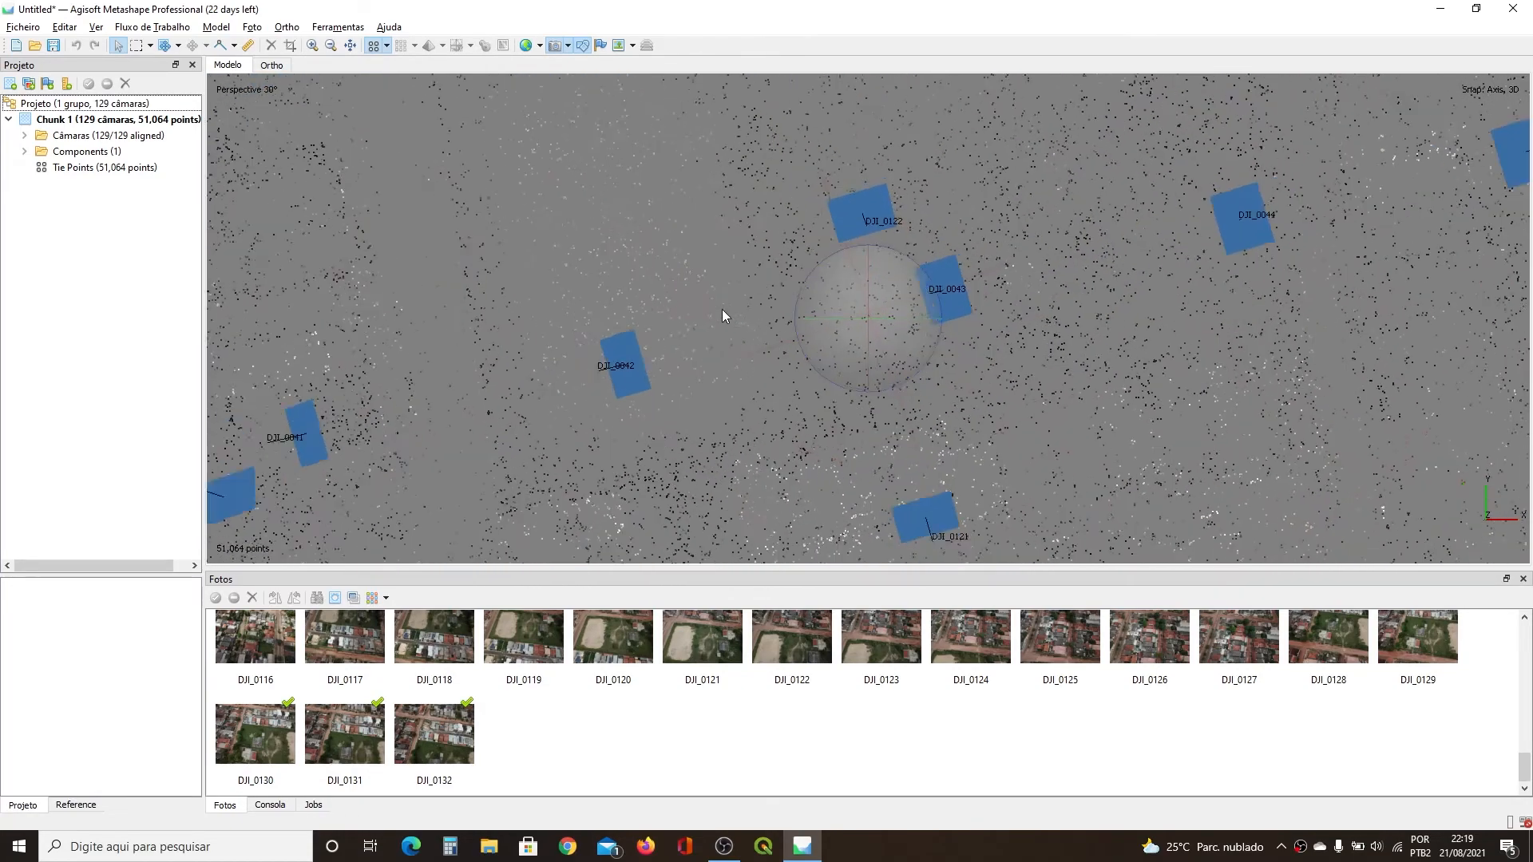
{"action": "scroll", "coordinate": [724, 315], "scroll_direction": "down", "scroll_amount": 3}
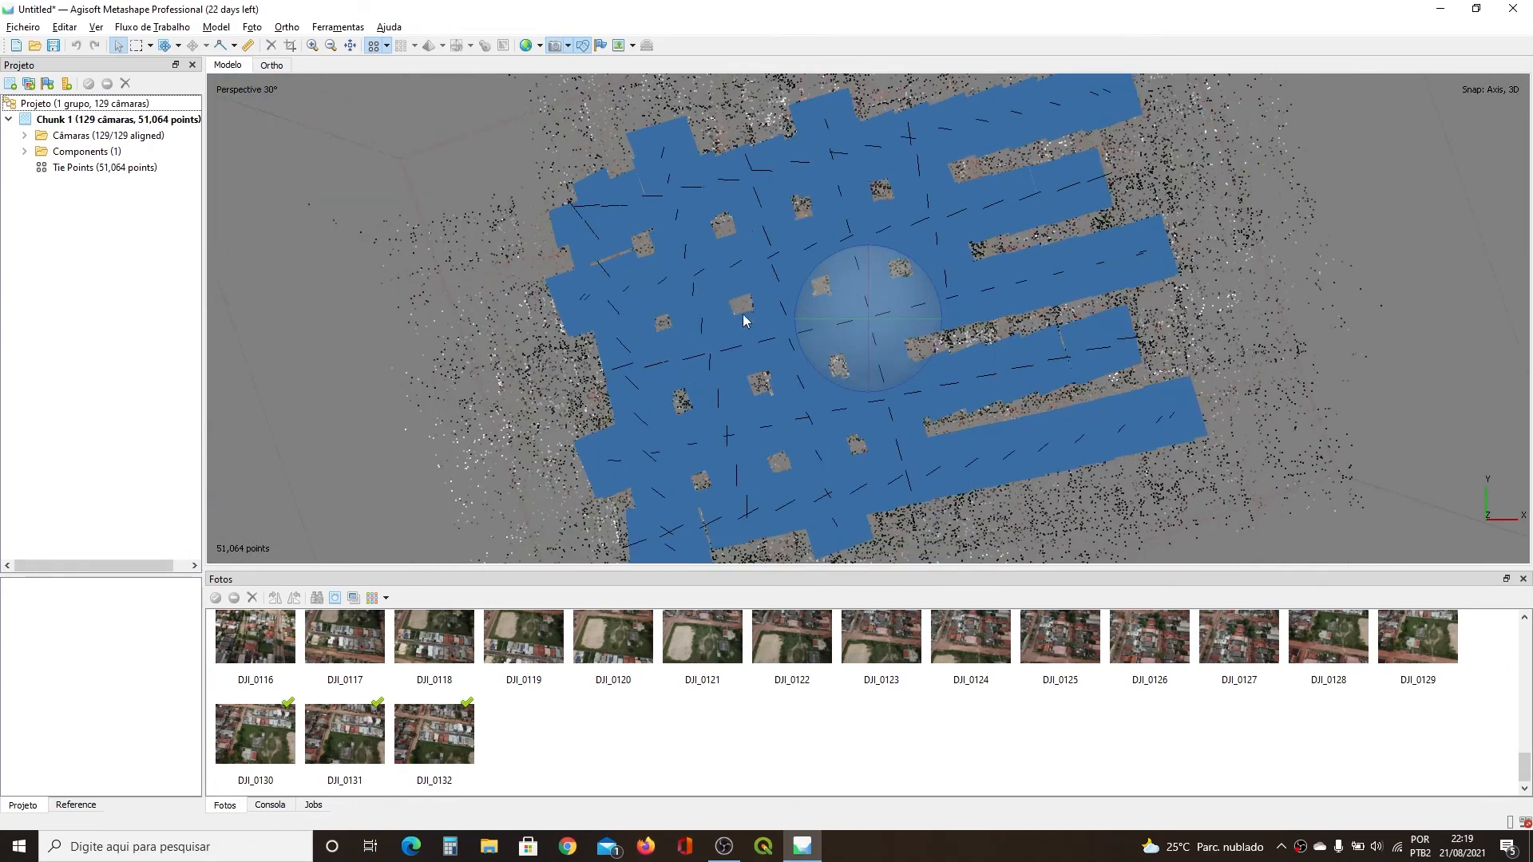
{"action": "scroll", "coordinate": [753, 331], "scroll_direction": "down", "scroll_amount": 1}
{"action": "scroll", "coordinate": [753, 332], "scroll_direction": "up", "scroll_amount": 8}
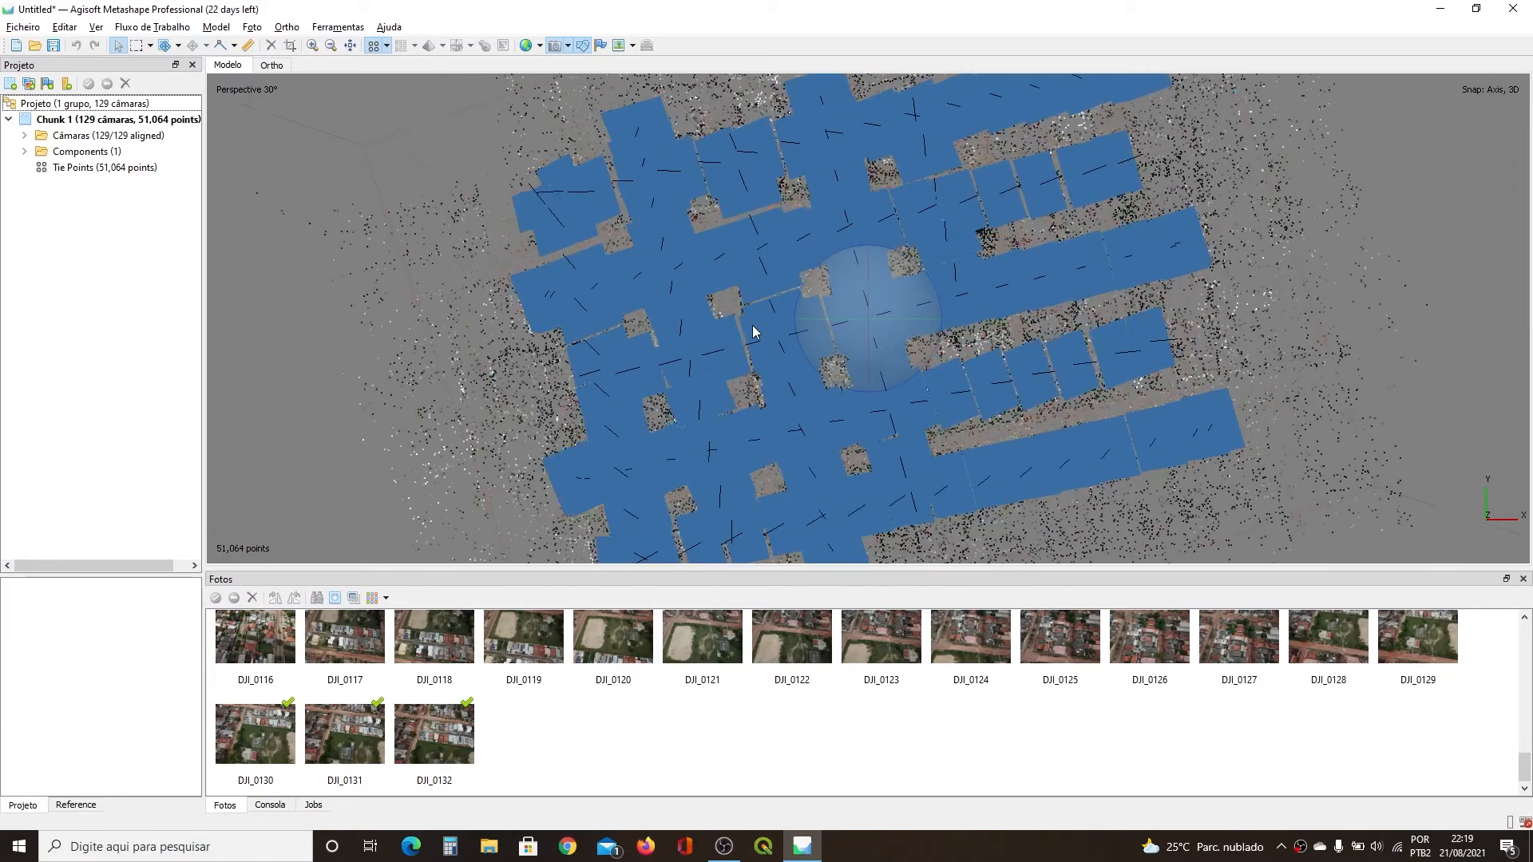
{"action": "scroll", "coordinate": [752, 324], "scroll_direction": "down", "scroll_amount": 7}
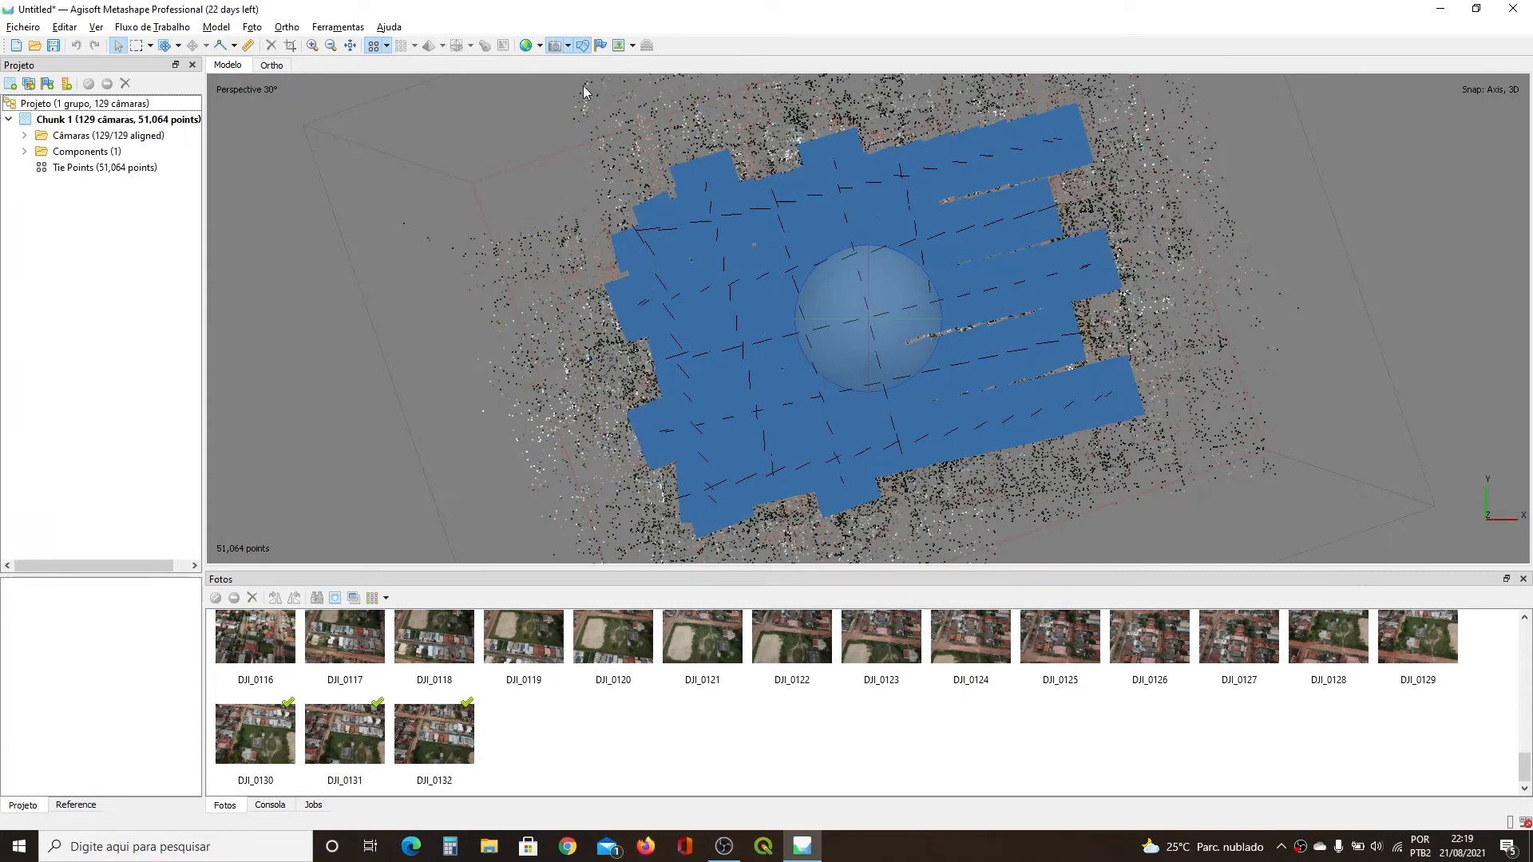
{"action": "scroll", "coordinate": [888, 206], "scroll_direction": "up", "scroll_amount": 8}
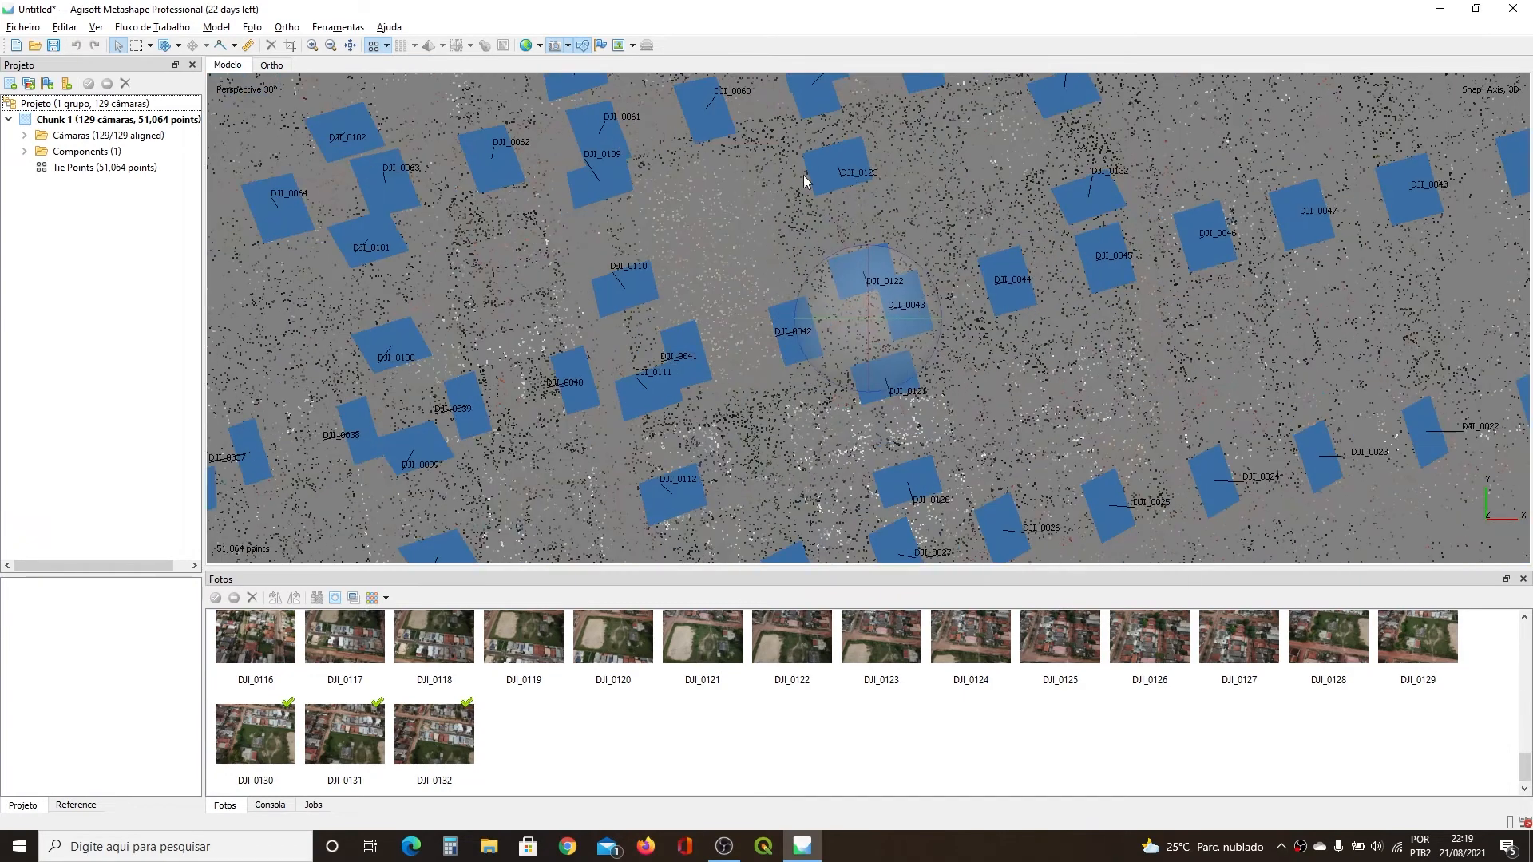
{"action": "scroll", "coordinate": [909, 281], "scroll_direction": "down", "scroll_amount": 8}
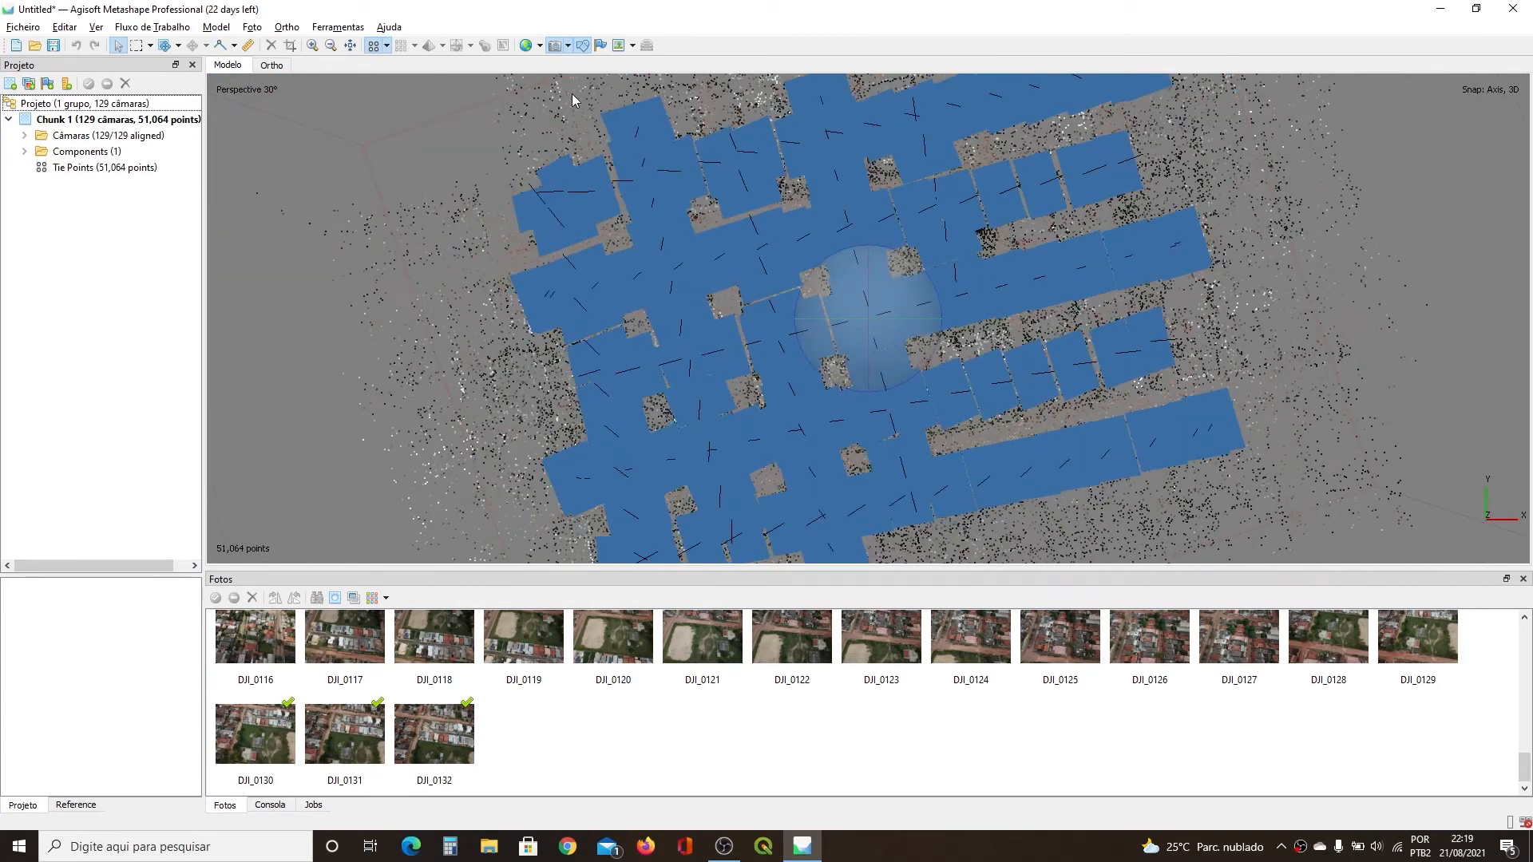
{"action": "scroll", "coordinate": [809, 225], "scroll_direction": "down", "scroll_amount": 2}
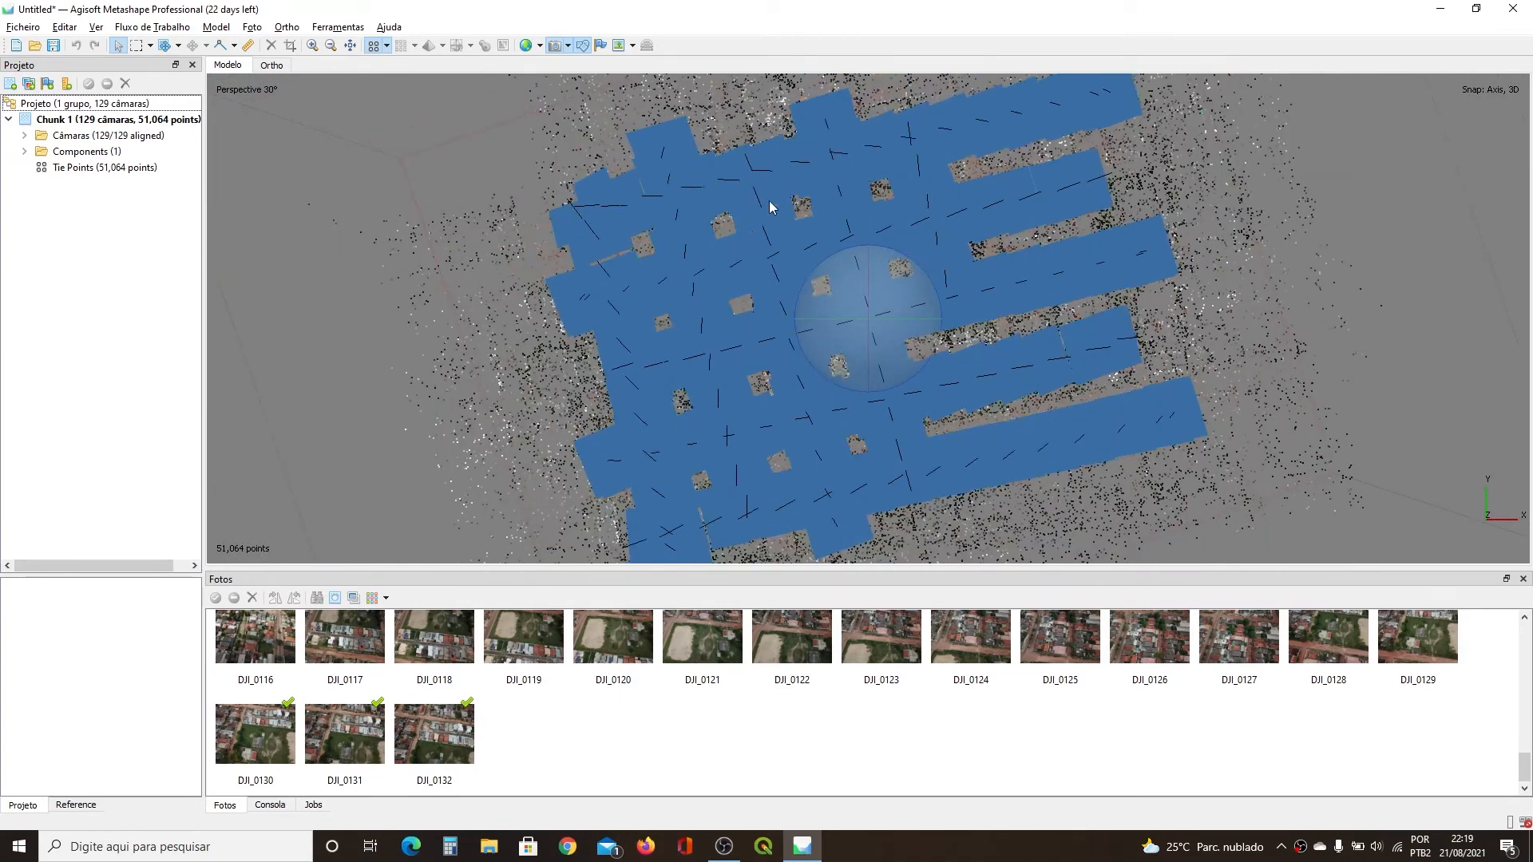
Step: Hide the cameras in the model view, inspect the tie point cloud from different angles, and reset the view
{"action": "left_click", "coordinate": [554, 45]}
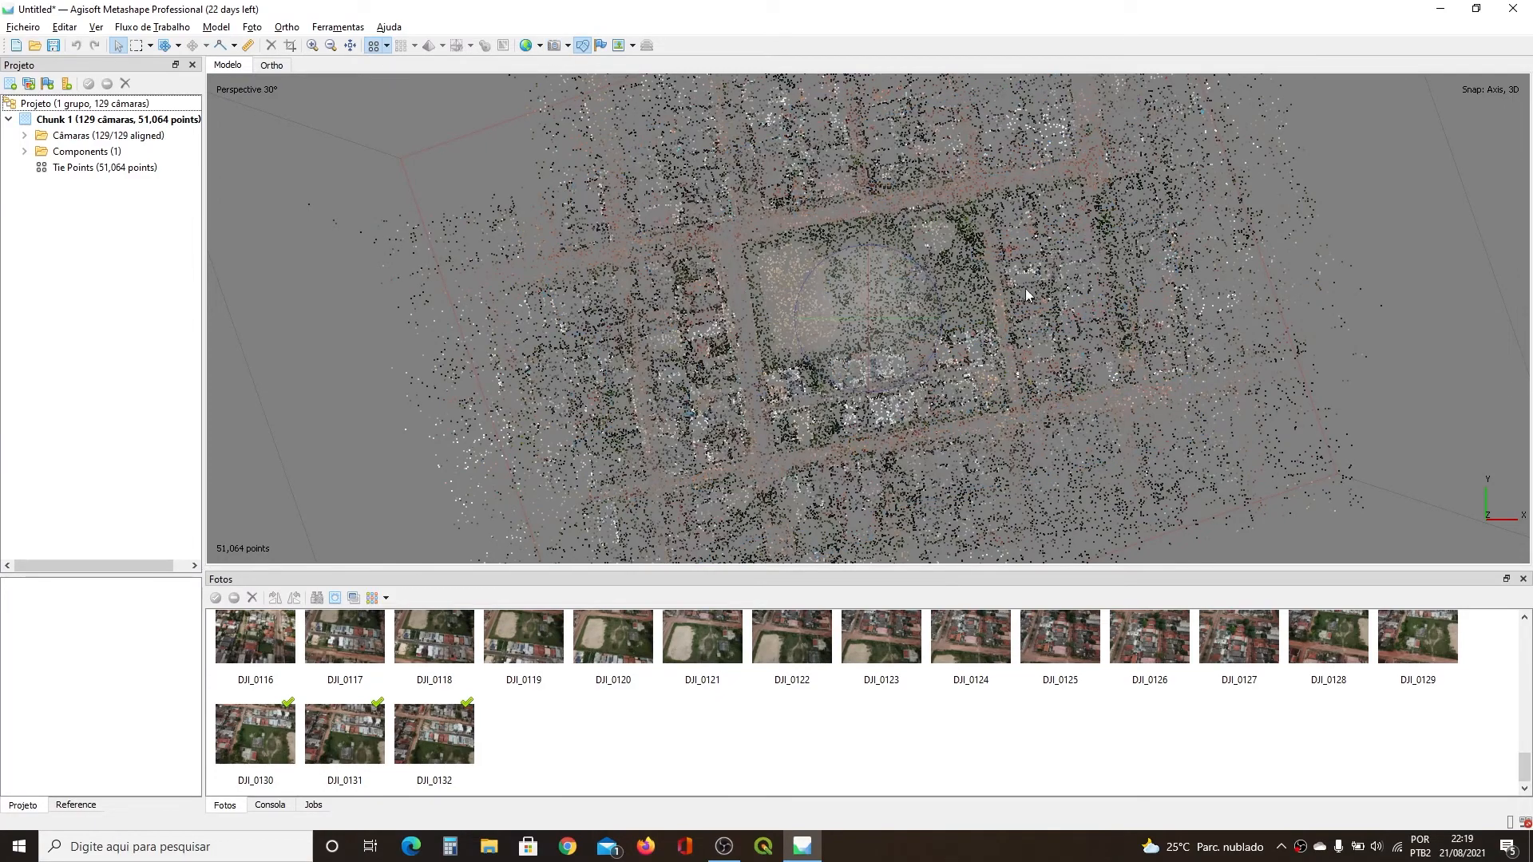
{"action": "scroll", "coordinate": [1009, 269], "scroll_direction": "down", "scroll_amount": 3}
{"action": "scroll", "coordinate": [943, 329], "scroll_direction": "down", "scroll_amount": 2}
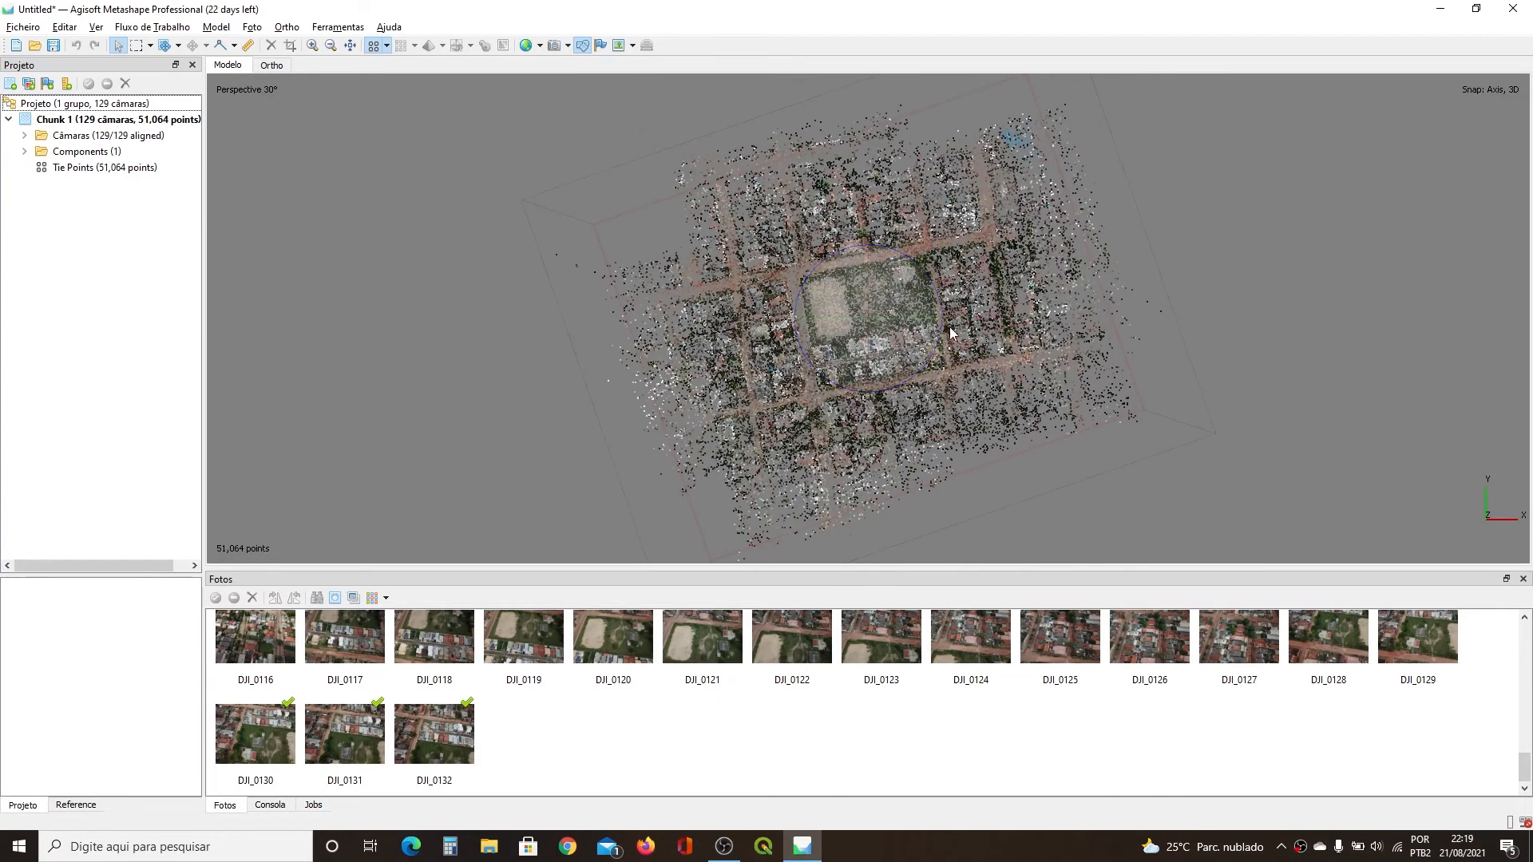
{"action": "scroll", "coordinate": [1001, 337], "scroll_direction": "up", "scroll_amount": 5}
{"action": "scroll", "coordinate": [1004, 342], "scroll_direction": "down", "scroll_amount": 5}
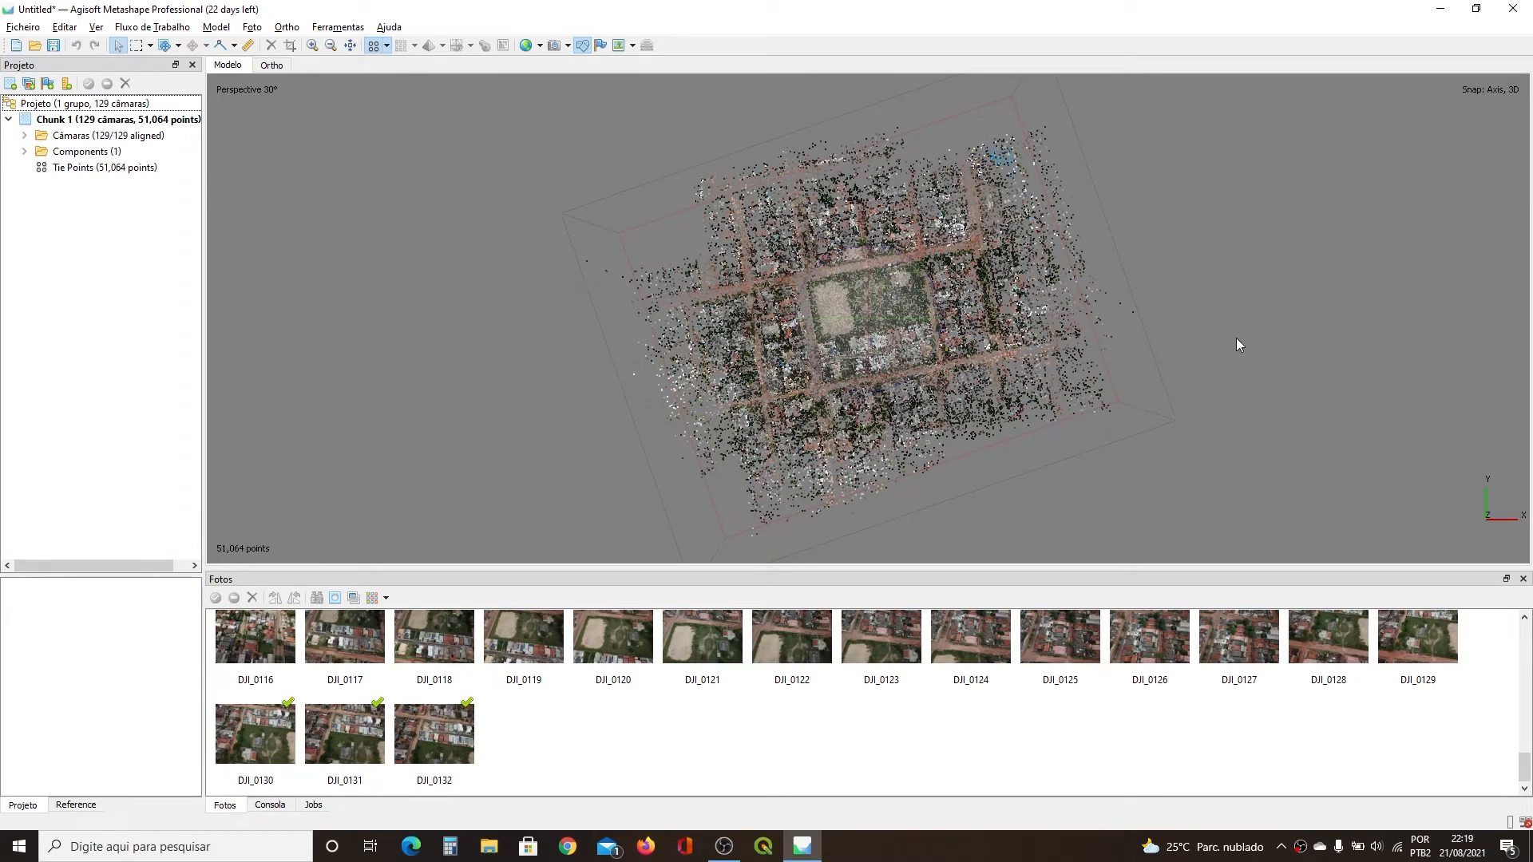
{"action": "left_click_drag", "start_coordinate": [1237, 345], "coordinate": [1038, 336]}
{"action": "left_click_drag", "start_coordinate": [931, 338], "coordinate": [1019, 407]}
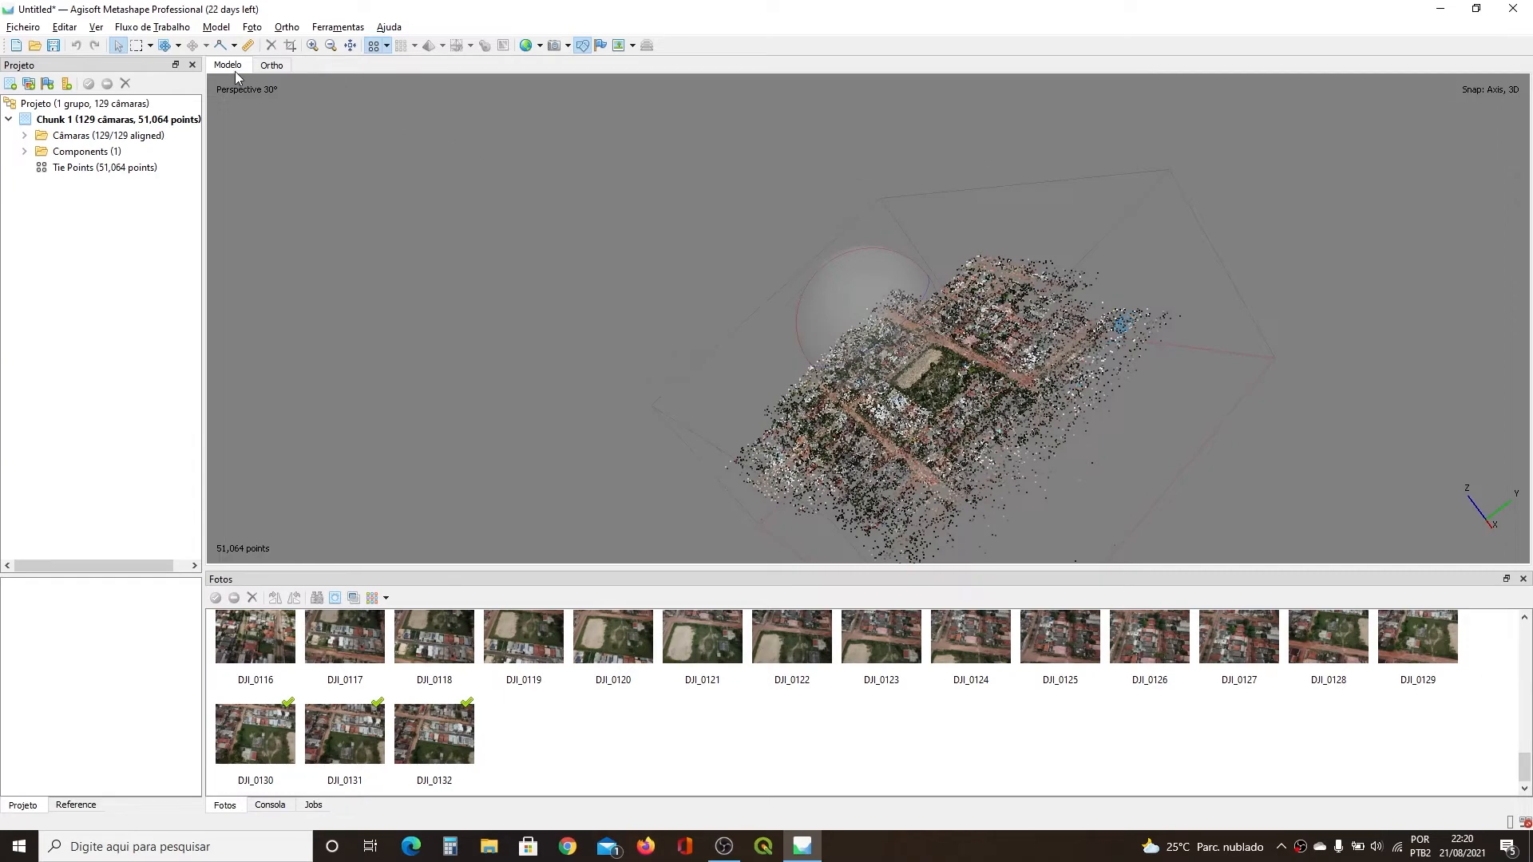
{"action": "left_click", "coordinate": [351, 46]}
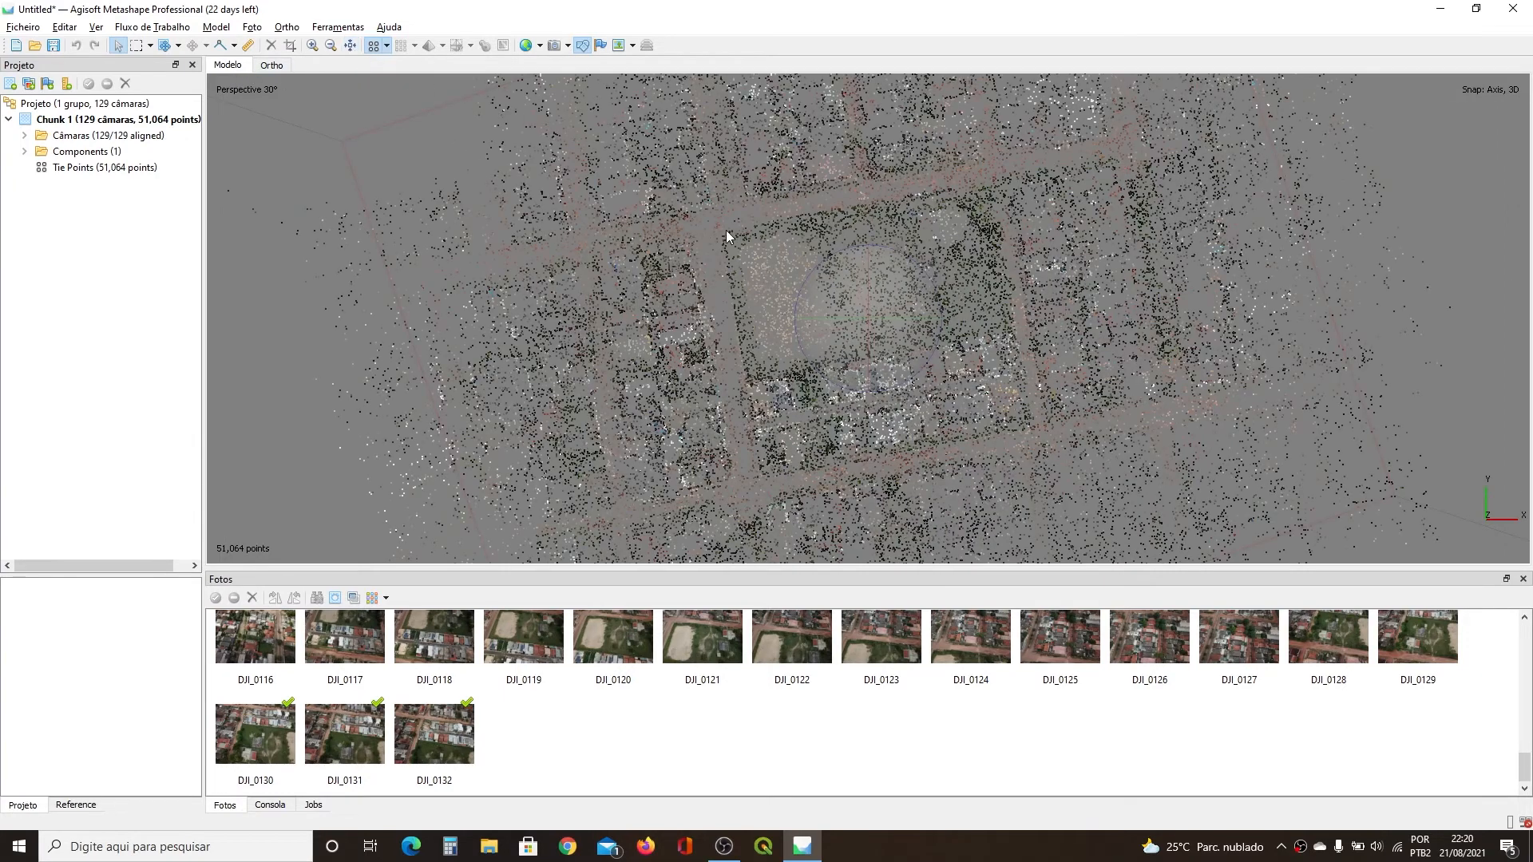
{"action": "scroll", "coordinate": [725, 246], "scroll_direction": "down", "scroll_amount": 2}
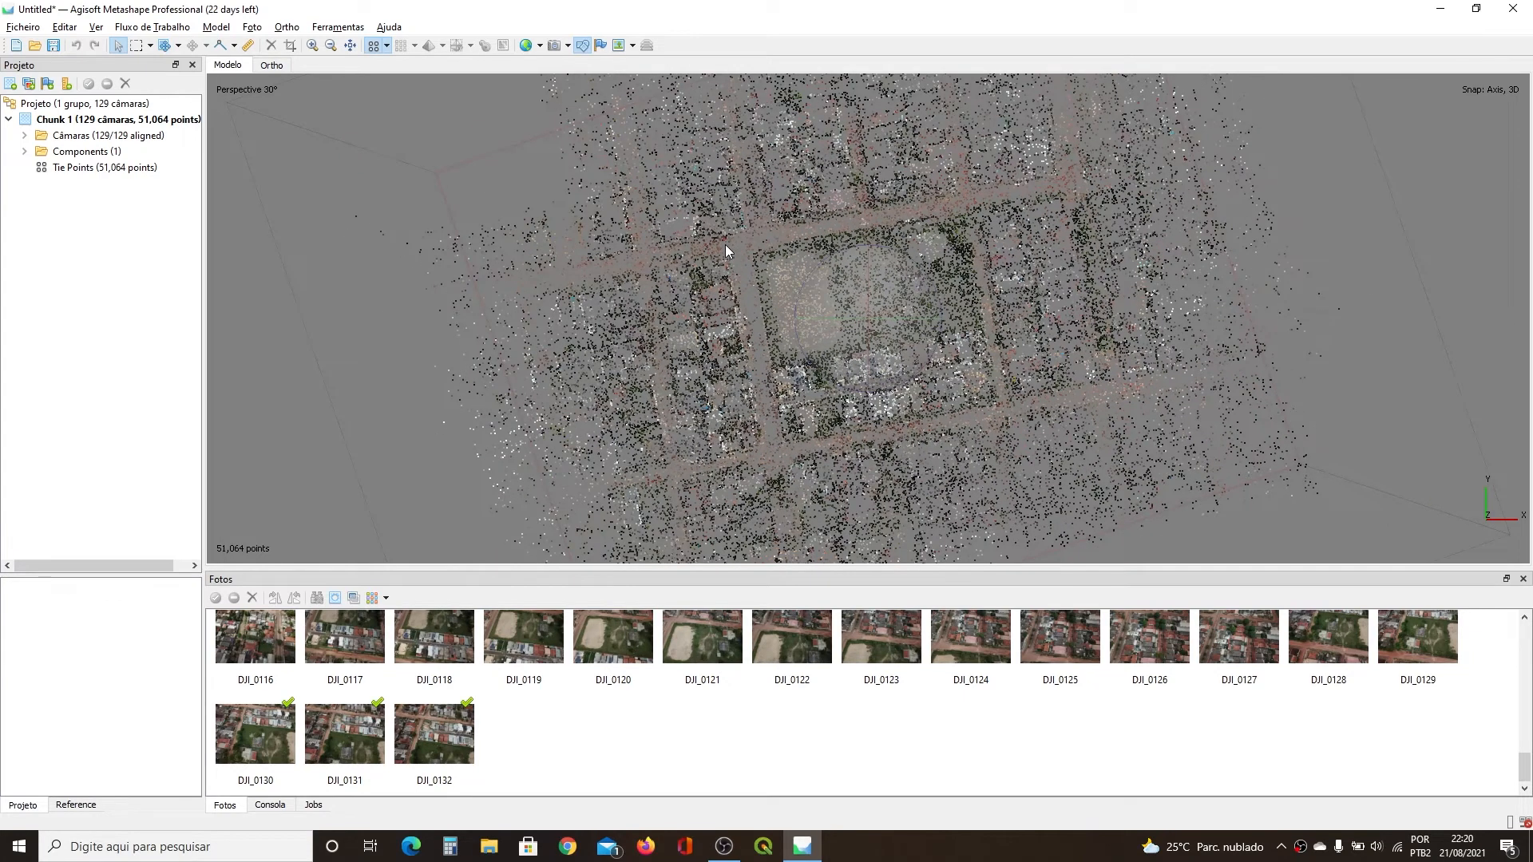
{"action": "scroll", "coordinate": [726, 248], "scroll_direction": "down", "scroll_amount": 1}
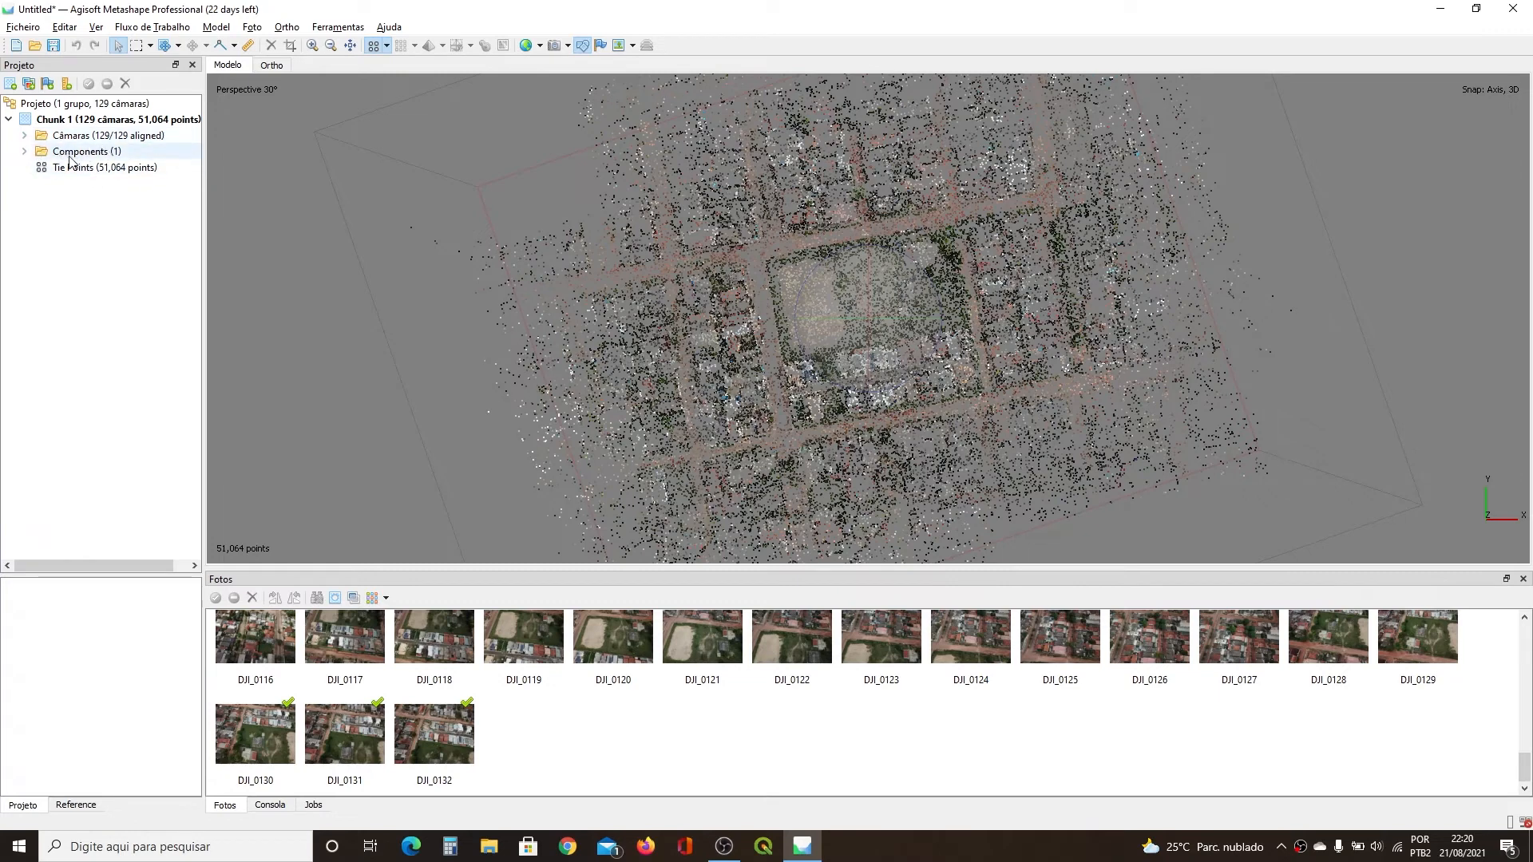
Step: Review the alignment commands offered for camera DJI_0013 in the Câmaras group, and collapse the group again
{"action": "left_click", "coordinate": [24, 135]}
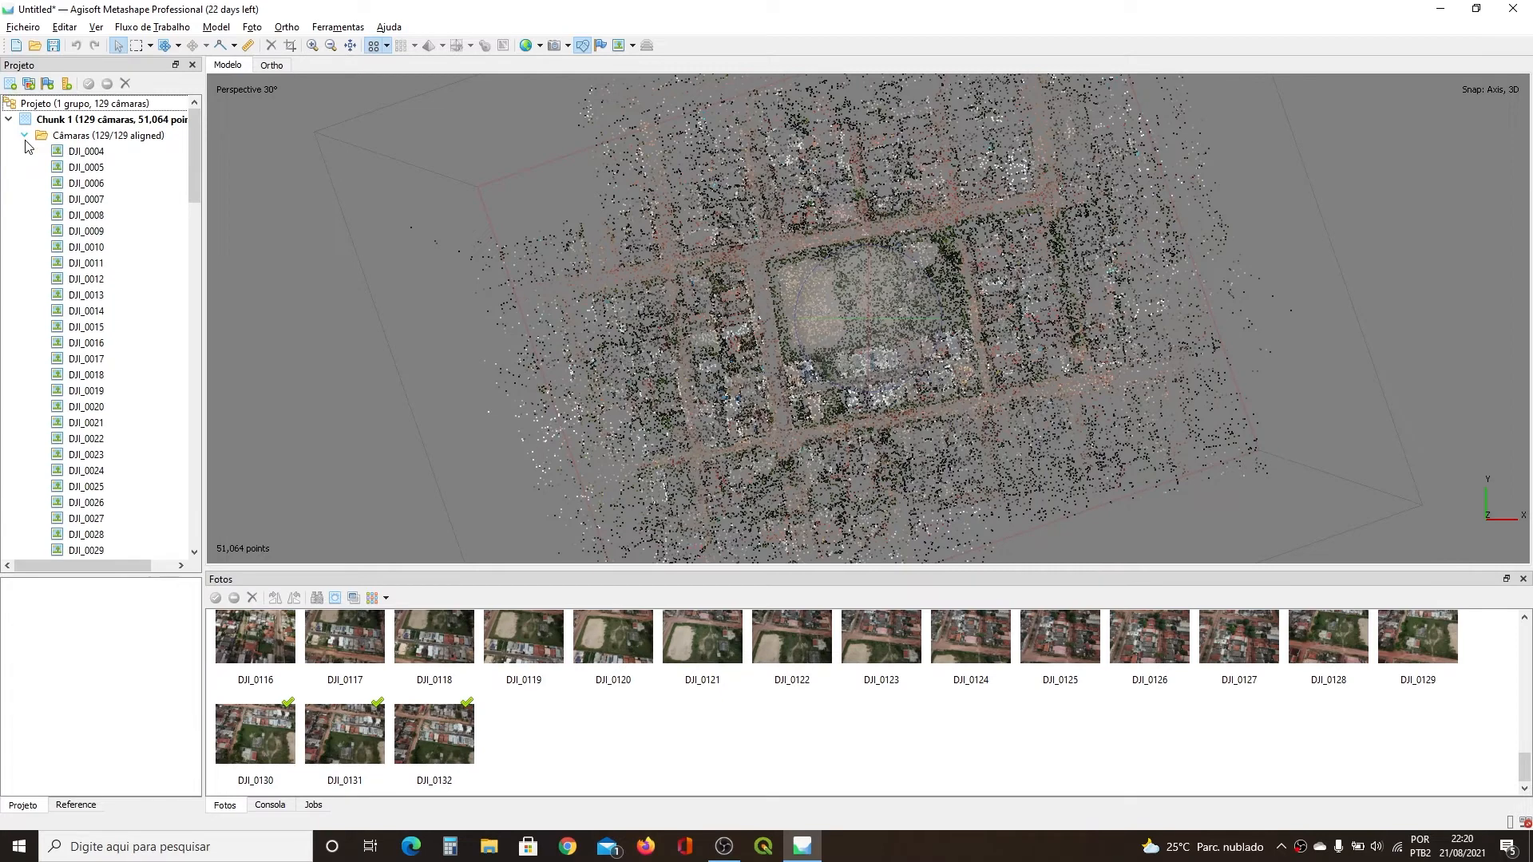
{"action": "left_click", "coordinate": [95, 296]}
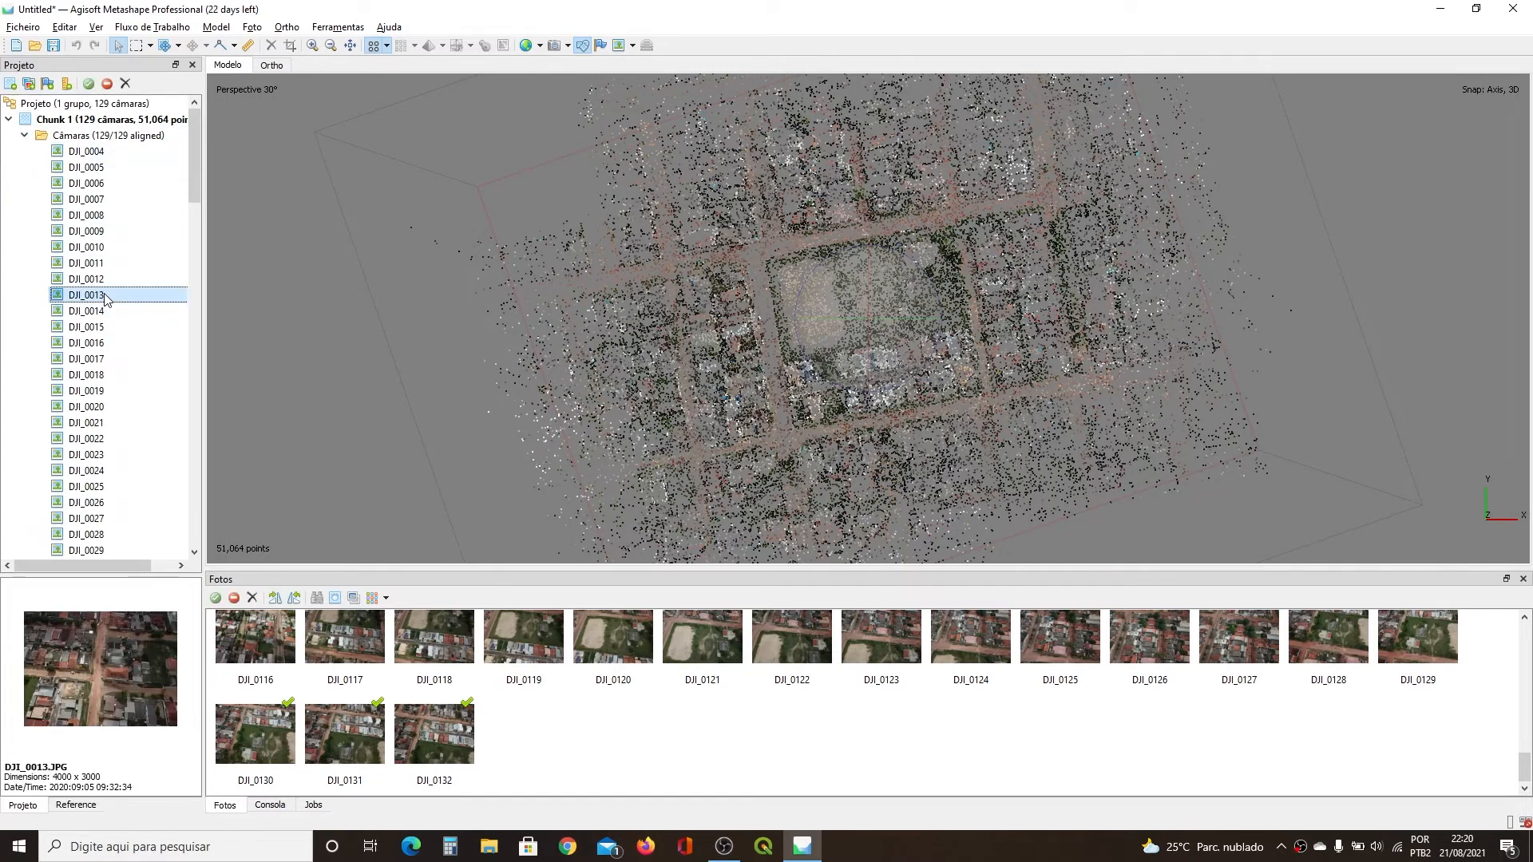
{"action": "right_click", "coordinate": [104, 296]}
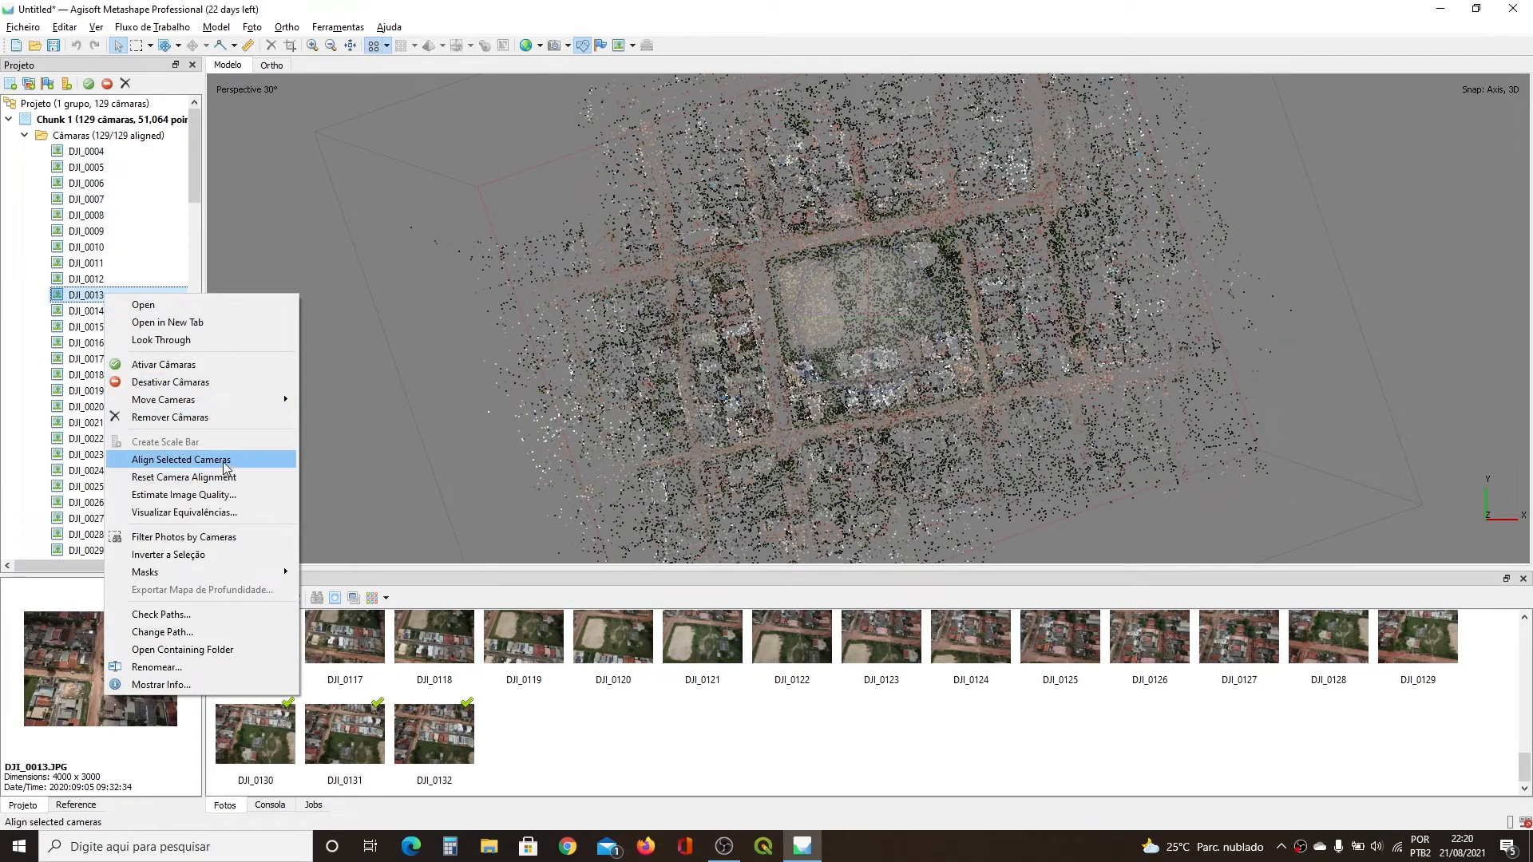
{"action": "left_click", "coordinate": [4, 370]}
{"action": "left_click", "coordinate": [17, 185]}
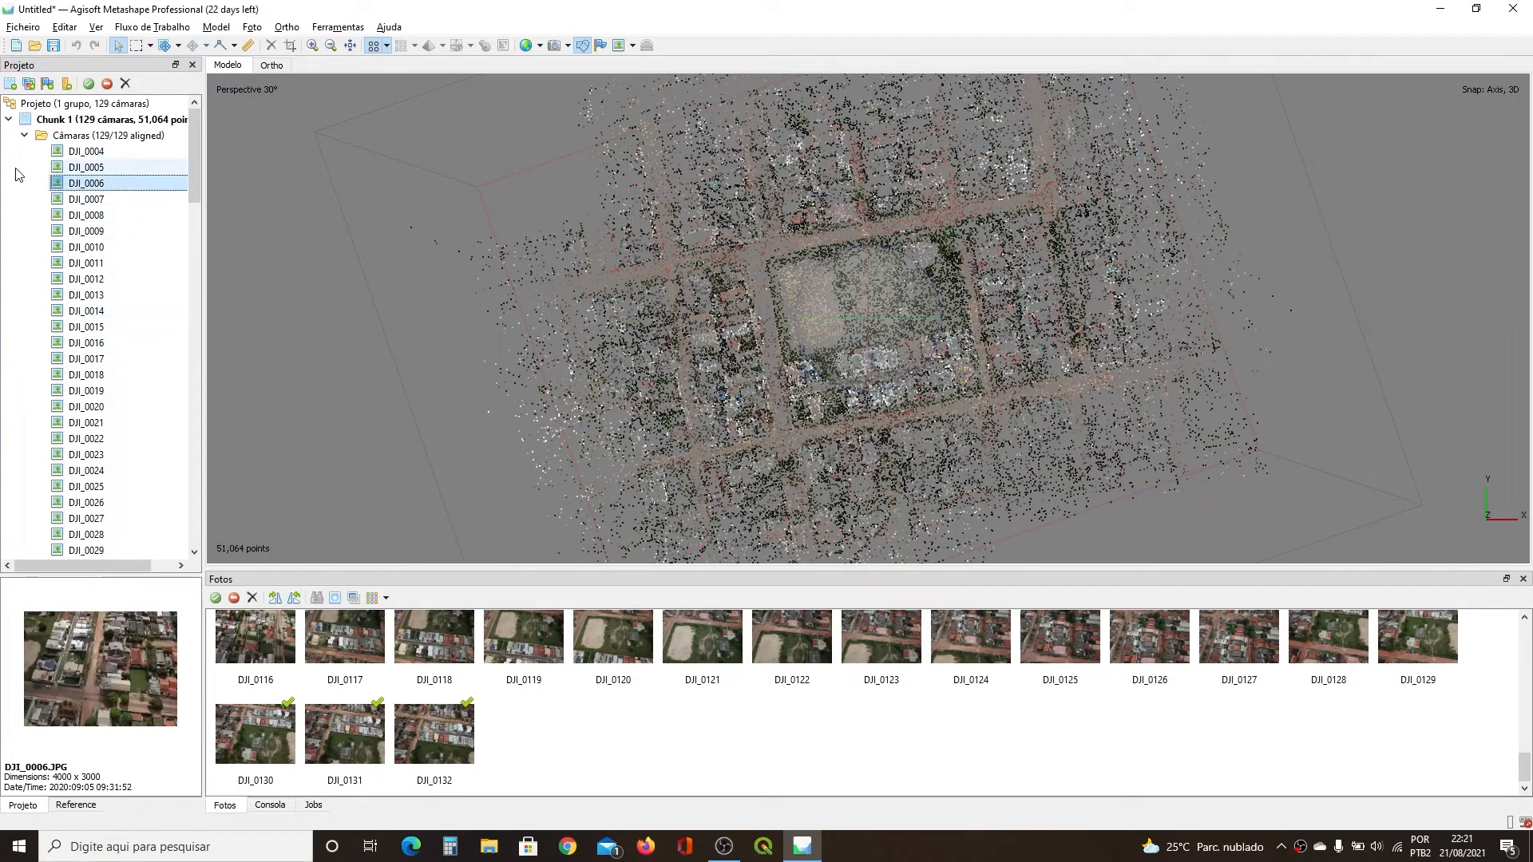
{"action": "left_click", "coordinate": [24, 136]}
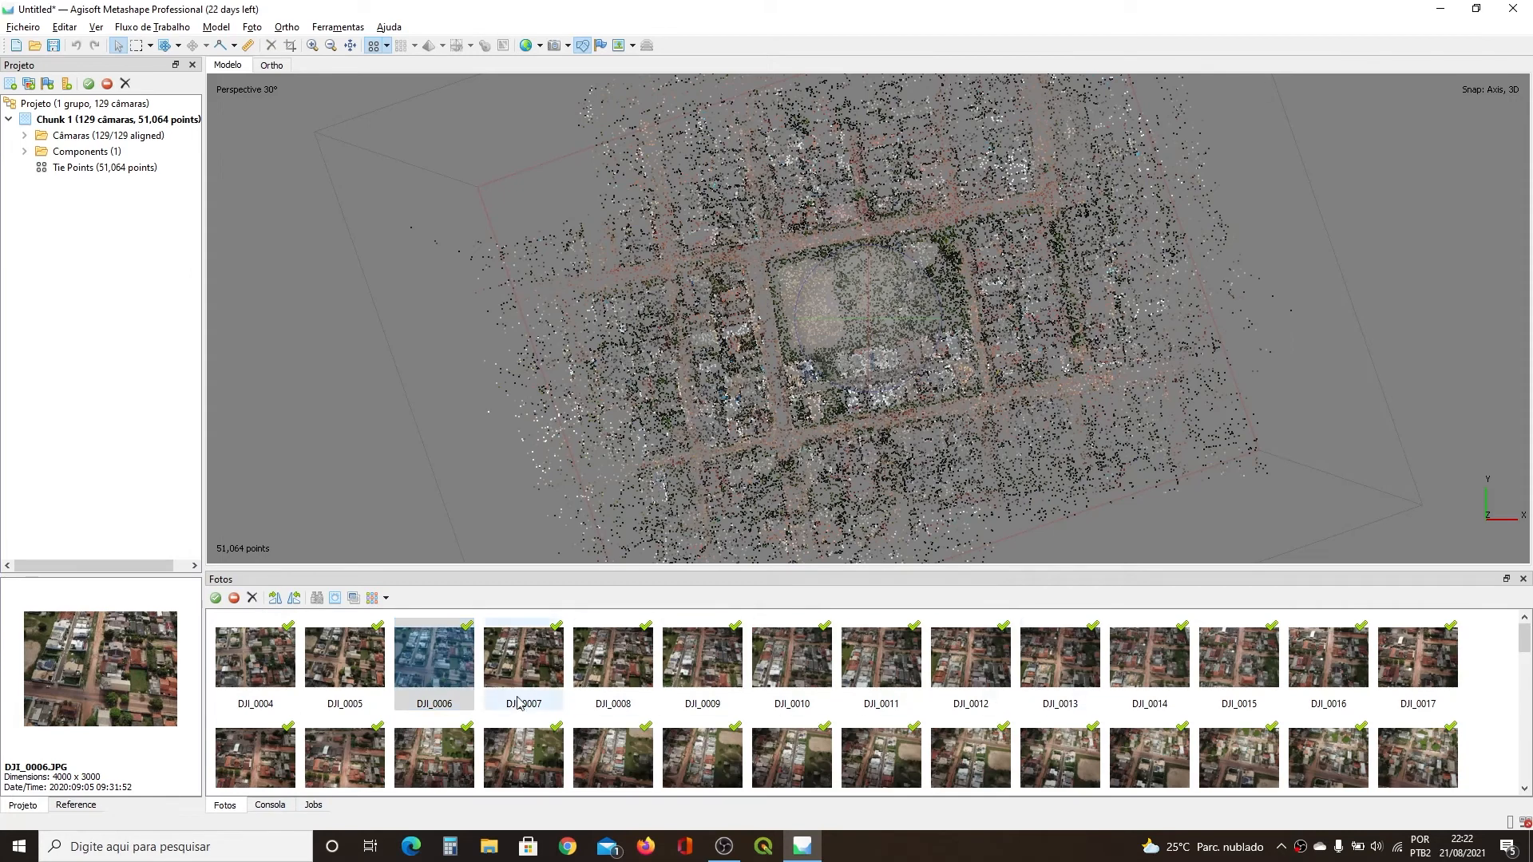
Step: Show the photo list in Details view and widen the Data & hora column to fit the full timestamps
{"action": "left_click", "coordinate": [386, 598]}
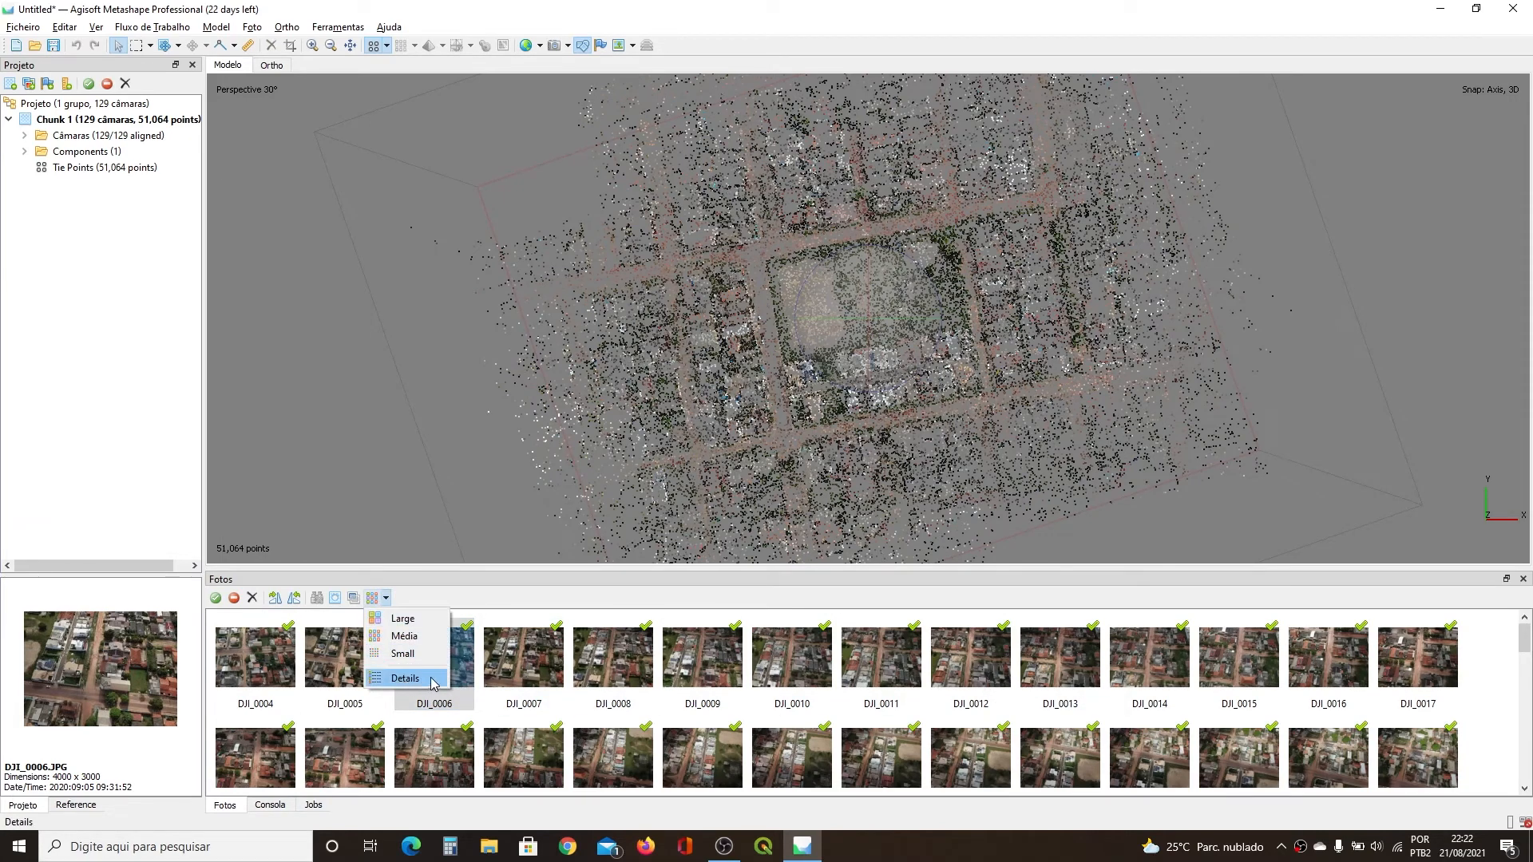
{"action": "left_click", "coordinate": [405, 678]}
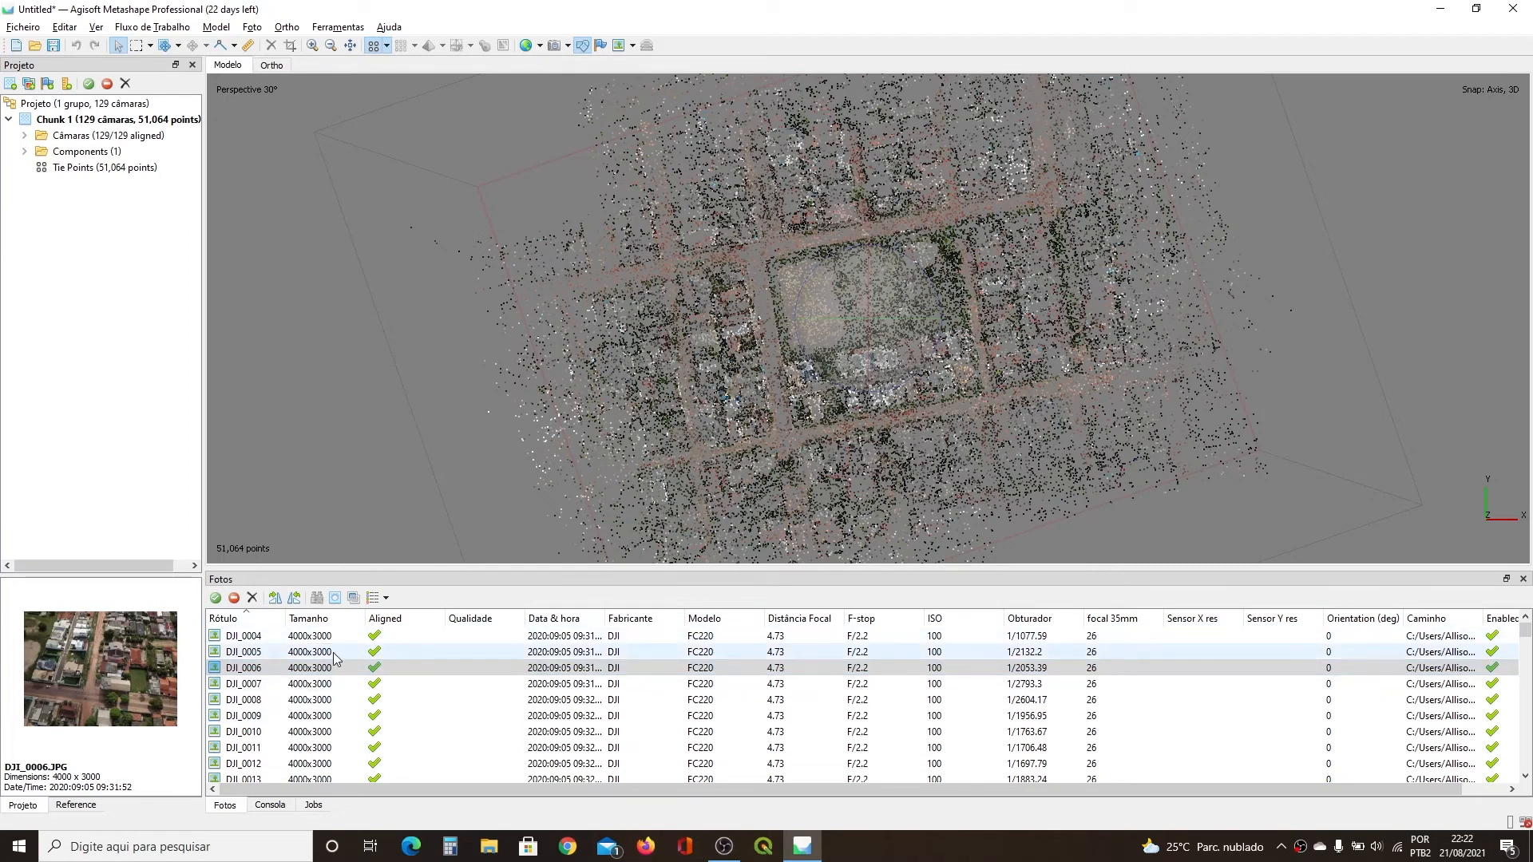
{"action": "left_click", "coordinate": [252, 636]}
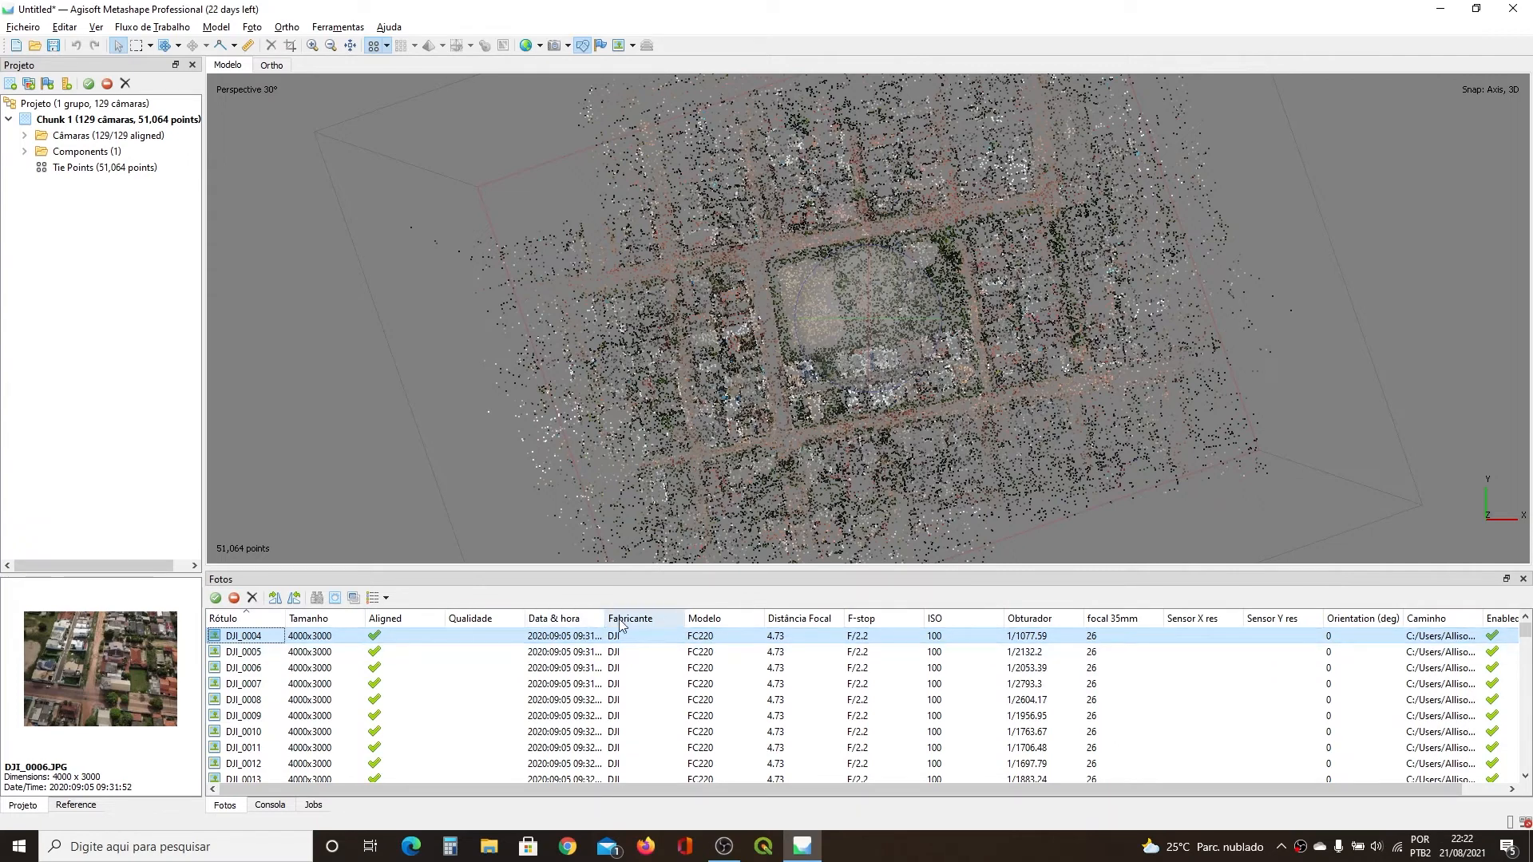
{"action": "left_click_drag", "start_coordinate": [605, 622], "coordinate": [638, 623]}
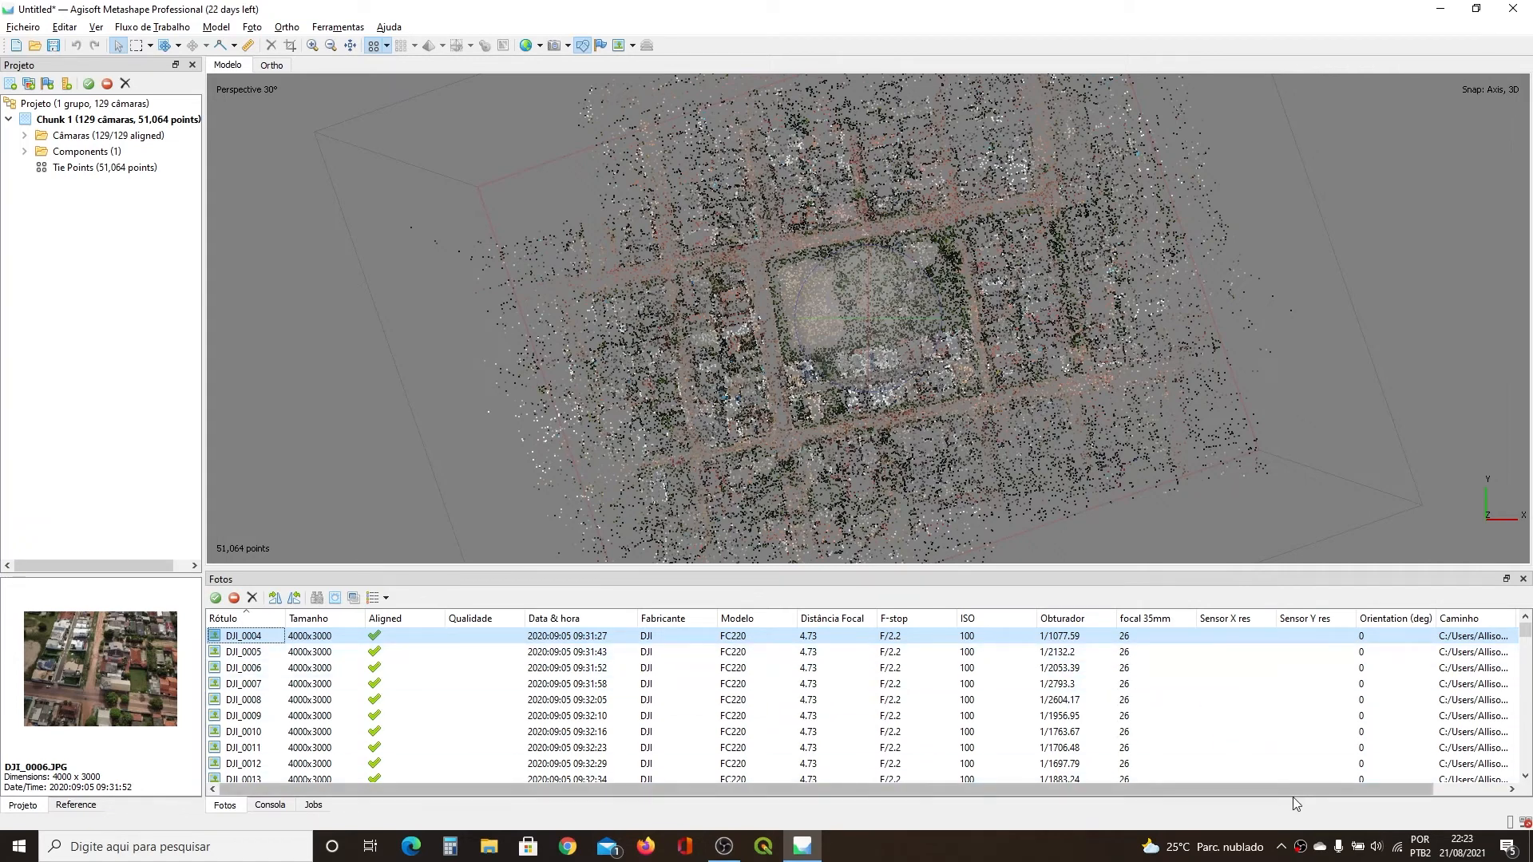
{"action": "left_click_drag", "start_coordinate": [1294, 789], "coordinate": [1252, 793]}
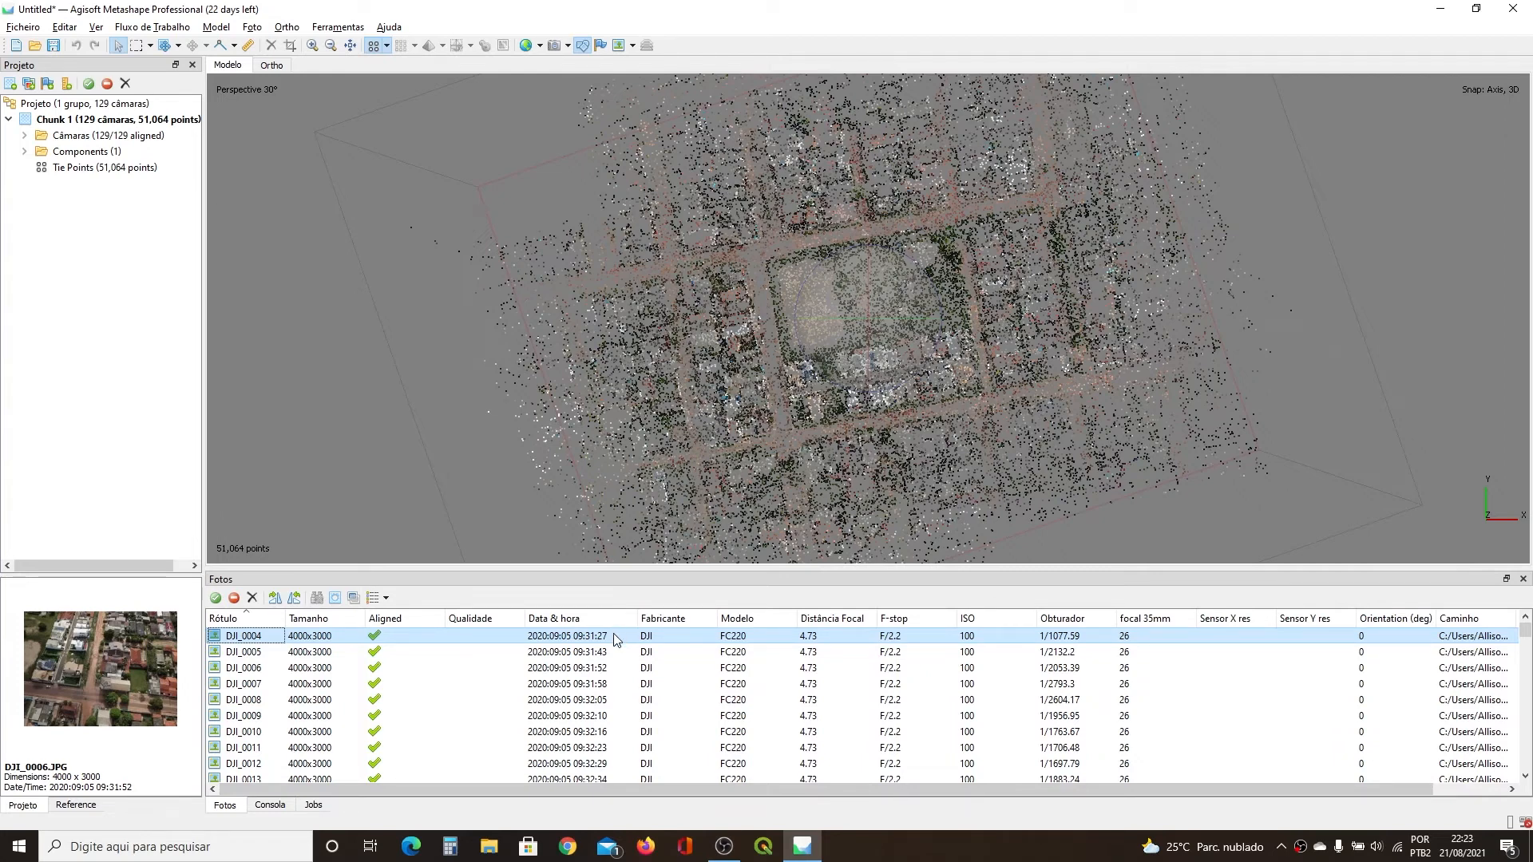
Step: Run Estimate Image Quality on all cameras
{"action": "left_click", "coordinate": [325, 639]}
{"action": "right_click", "coordinate": [325, 639]}
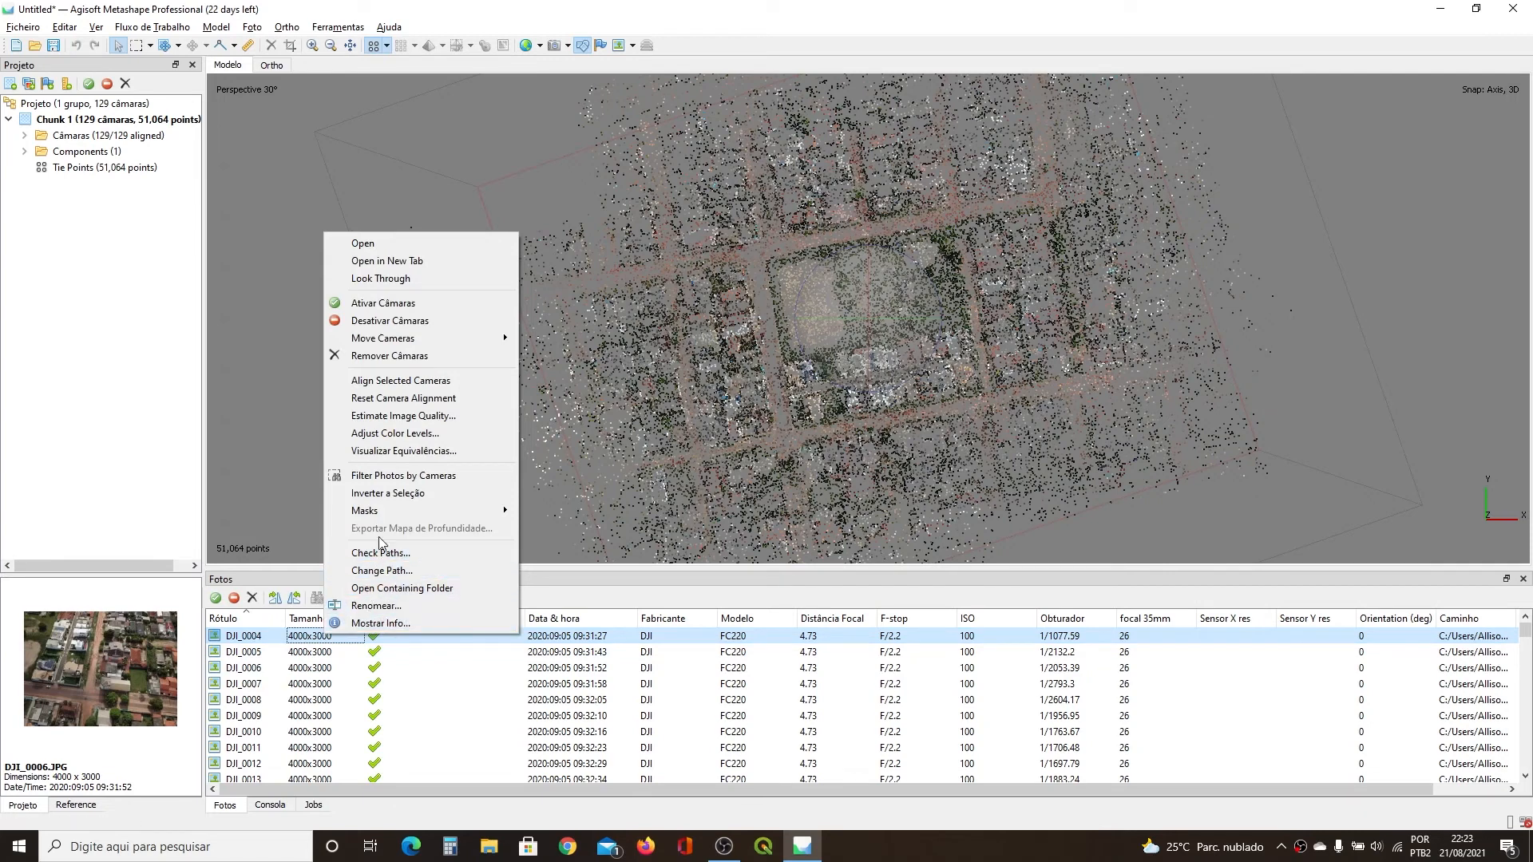
{"action": "left_click", "coordinate": [490, 416]}
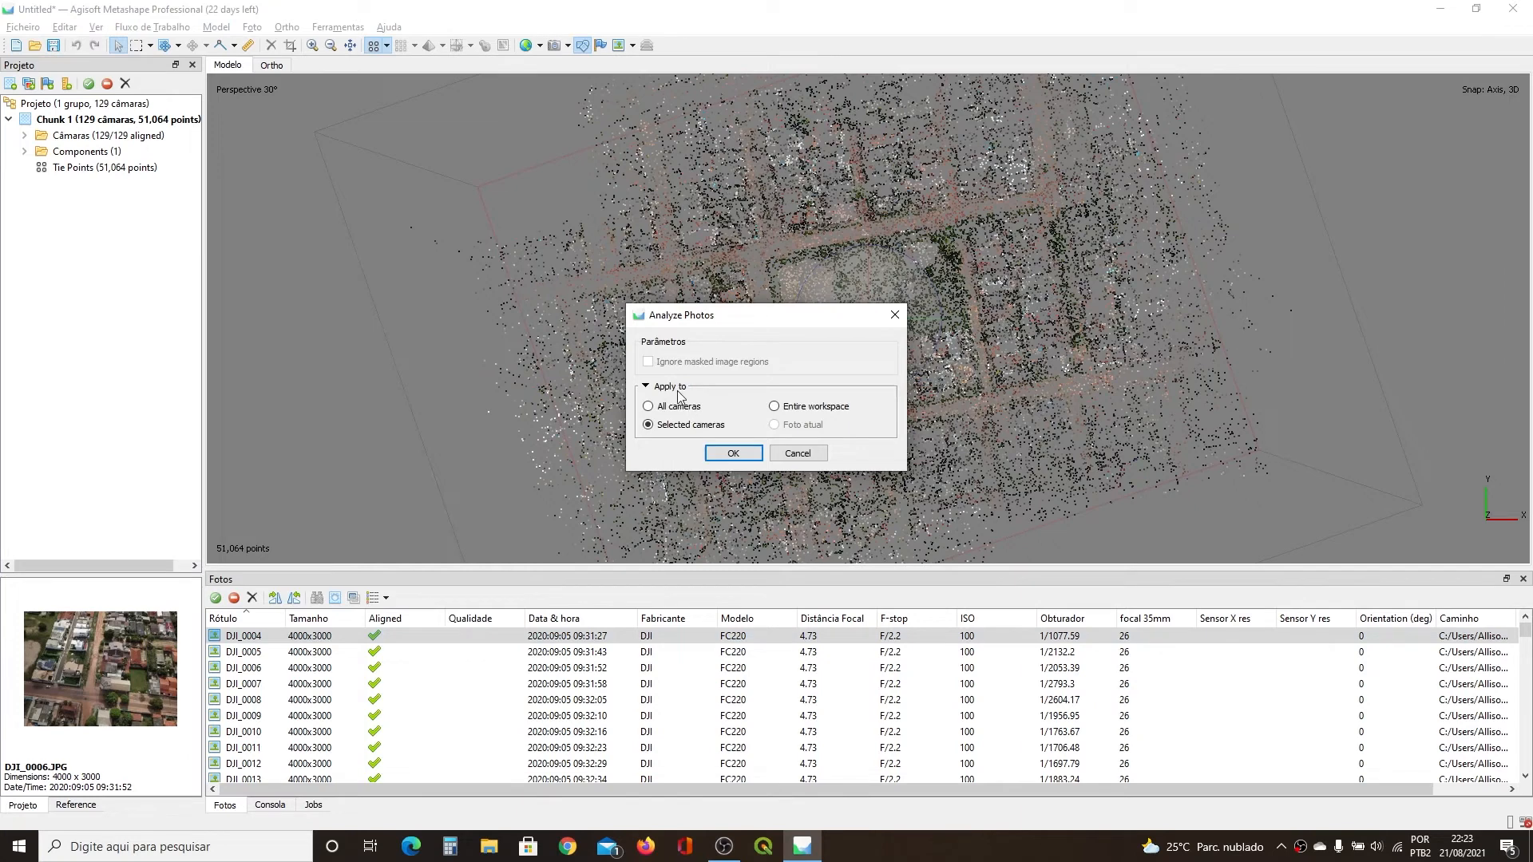
{"action": "left_click", "coordinate": [650, 407]}
{"action": "left_click", "coordinate": [733, 453]}
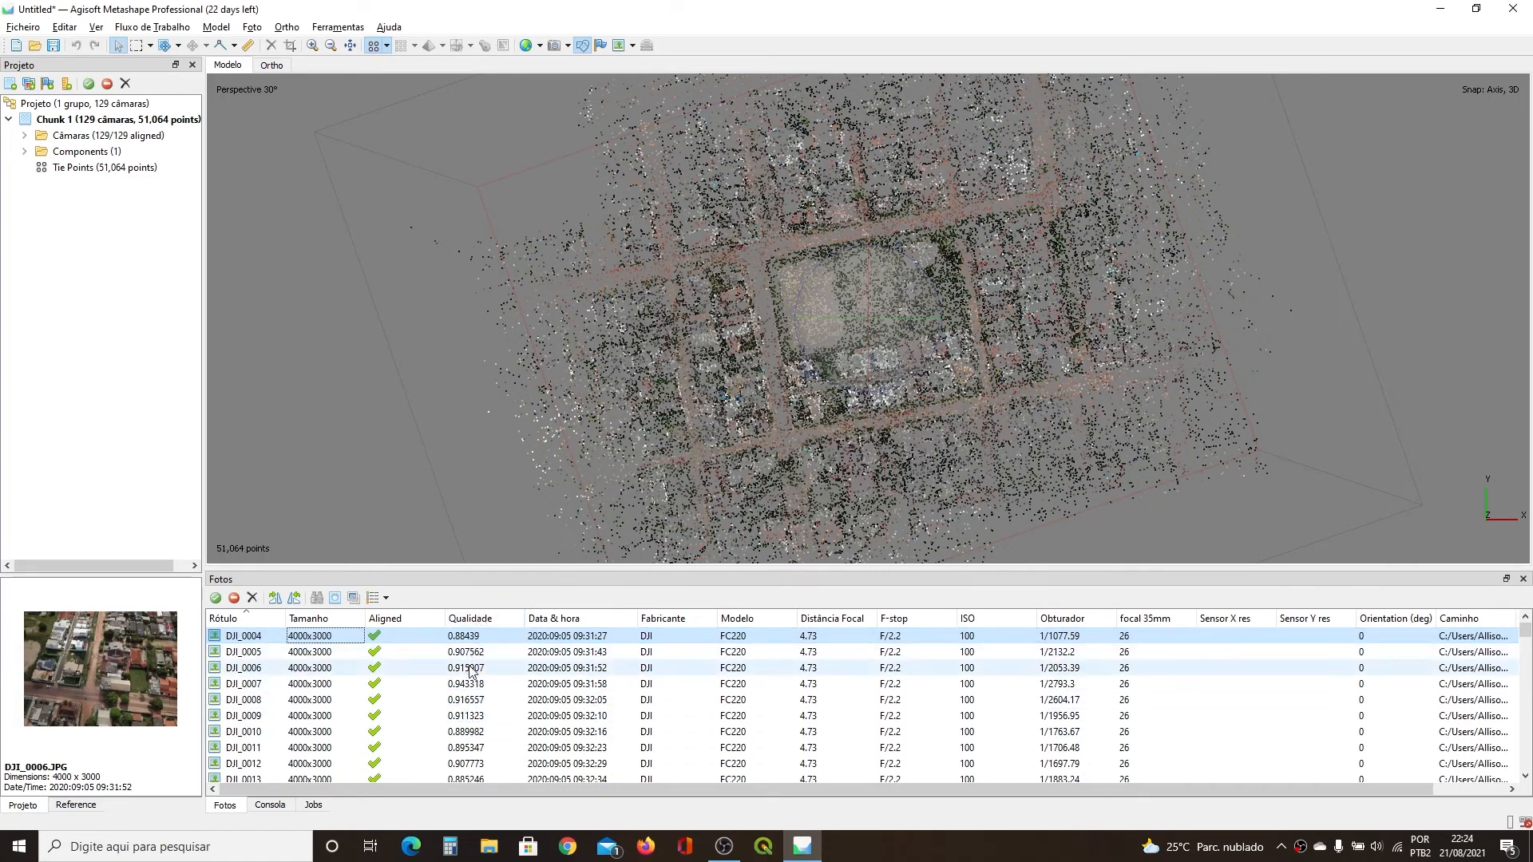
Step: Sort the photos by Qualidade in ascending order and review the quality values
{"action": "left_click", "coordinate": [503, 624]}
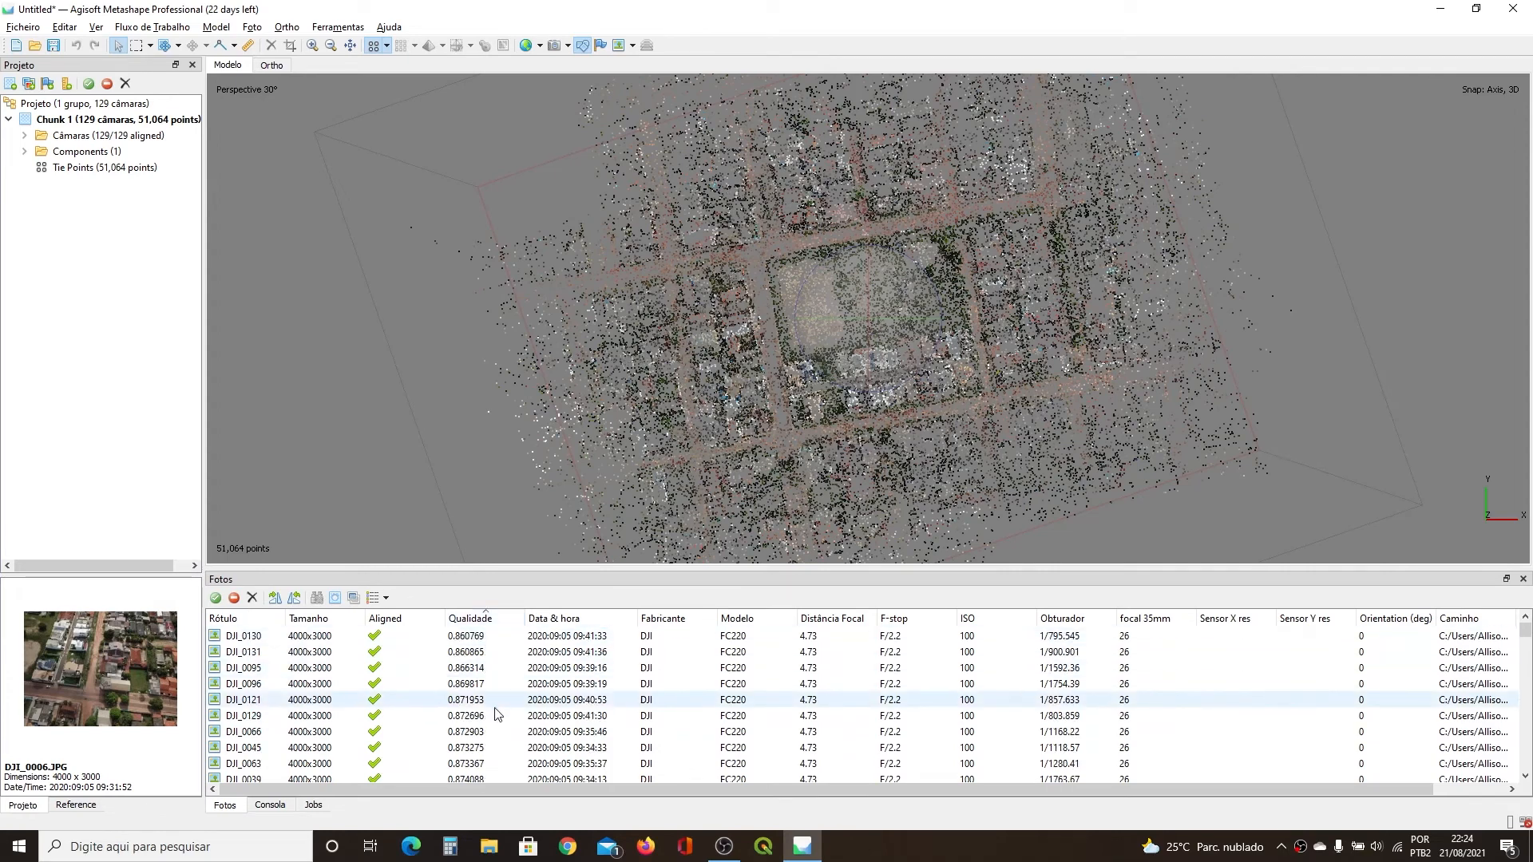
{"action": "scroll", "coordinate": [491, 742], "scroll_direction": "down", "scroll_amount": 4}
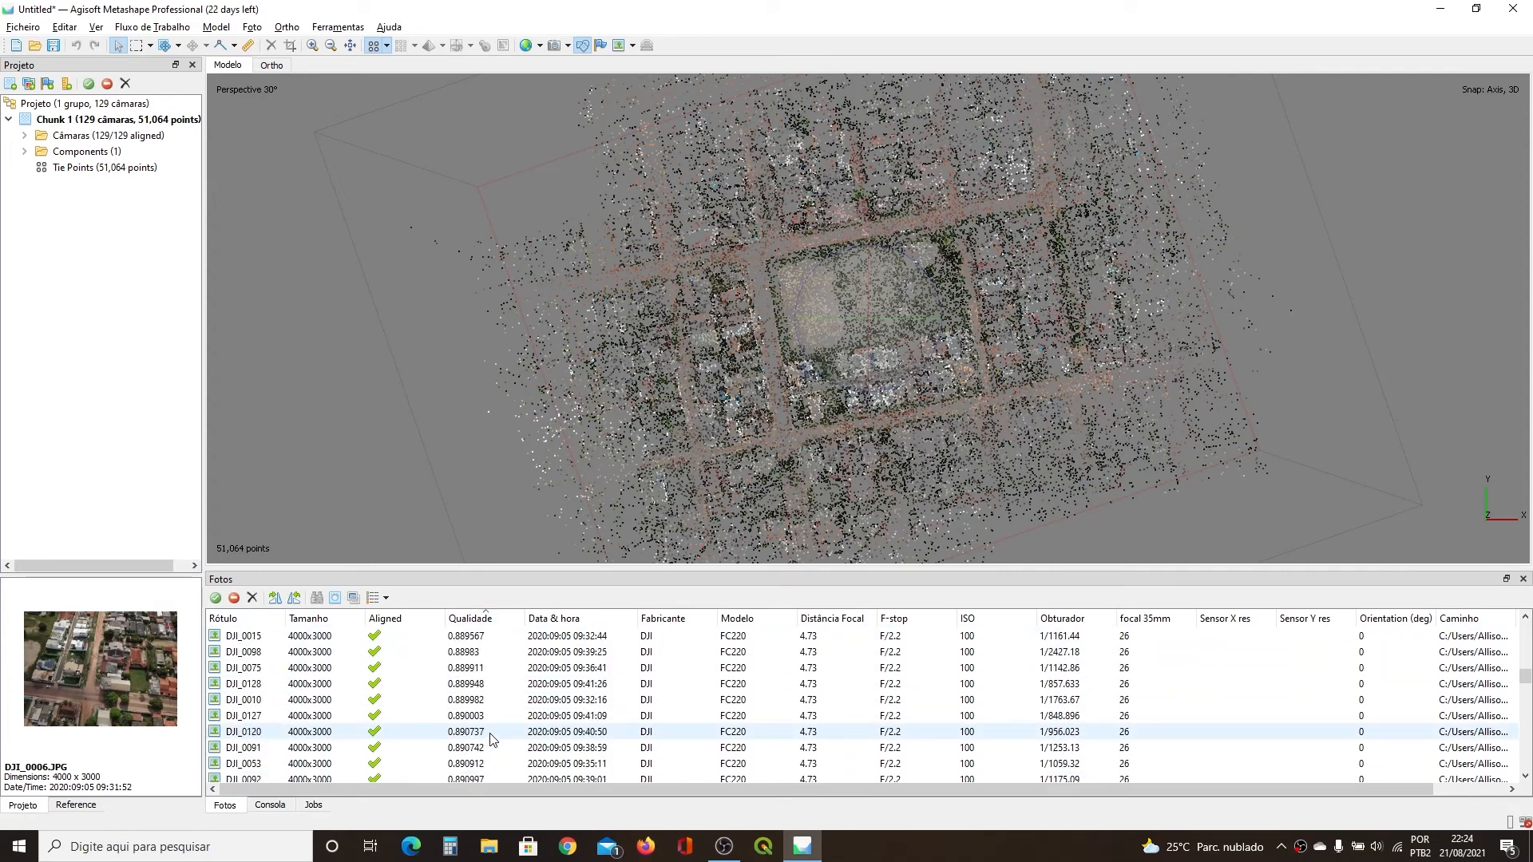
{"action": "scroll", "coordinate": [491, 736], "scroll_direction": "up", "scroll_amount": 4}
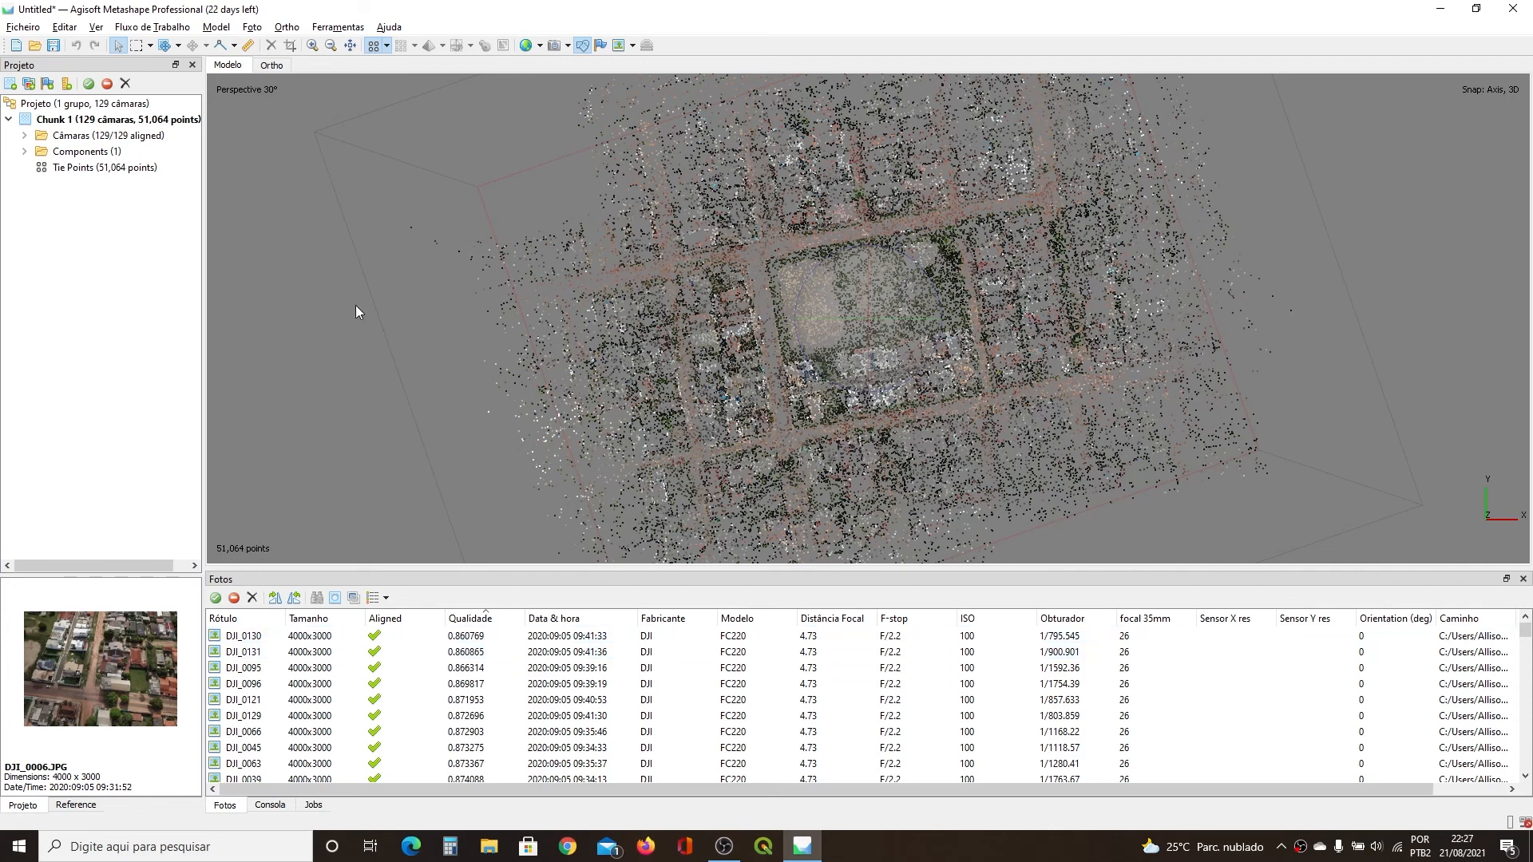
{"action": "left_click", "coordinate": [171, 30]}
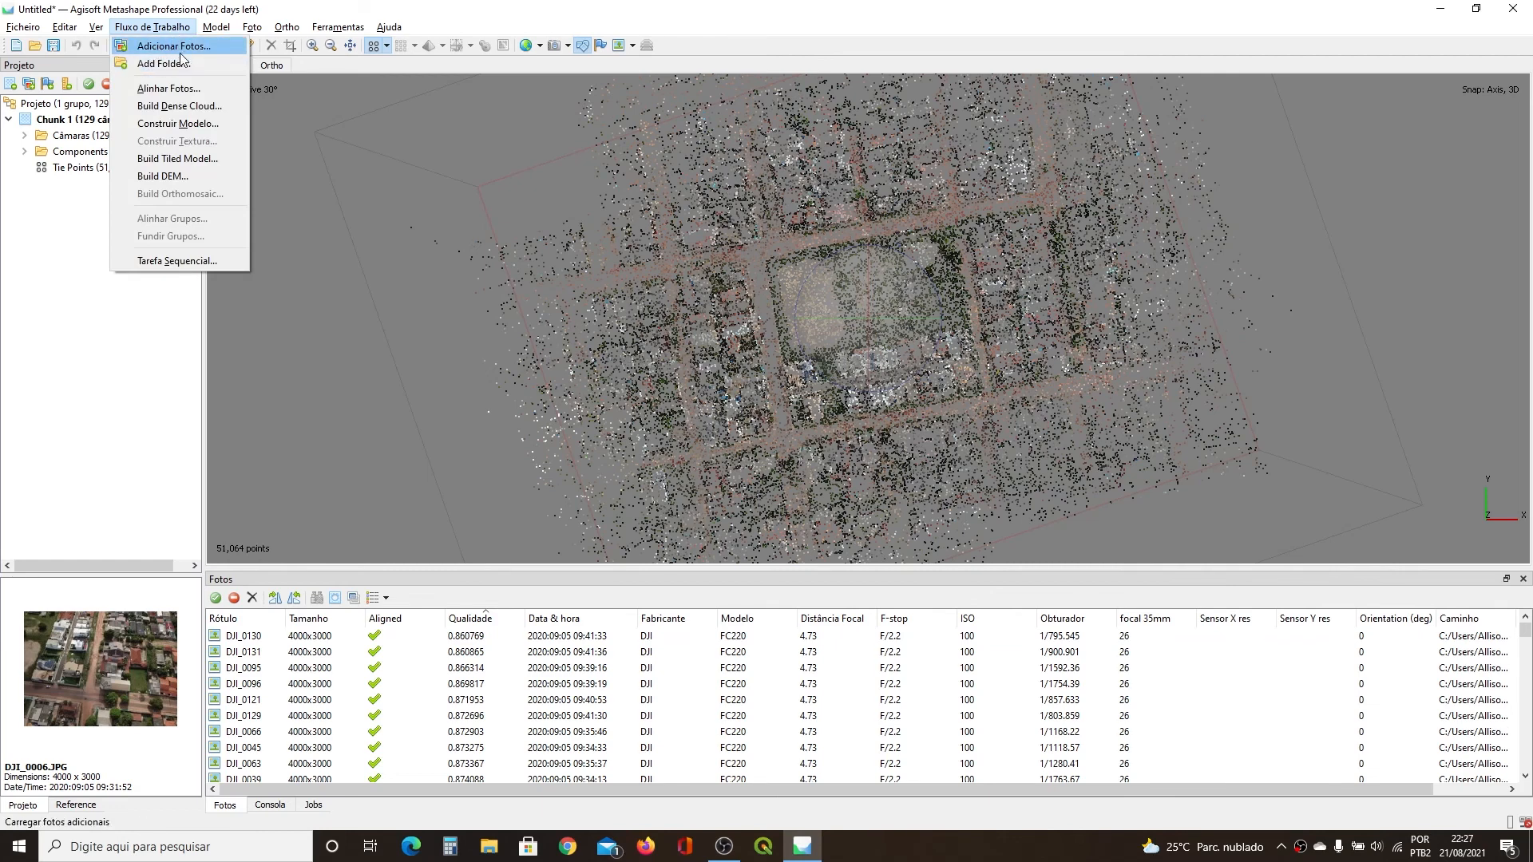
{"action": "left_click", "coordinate": [61, 268]}
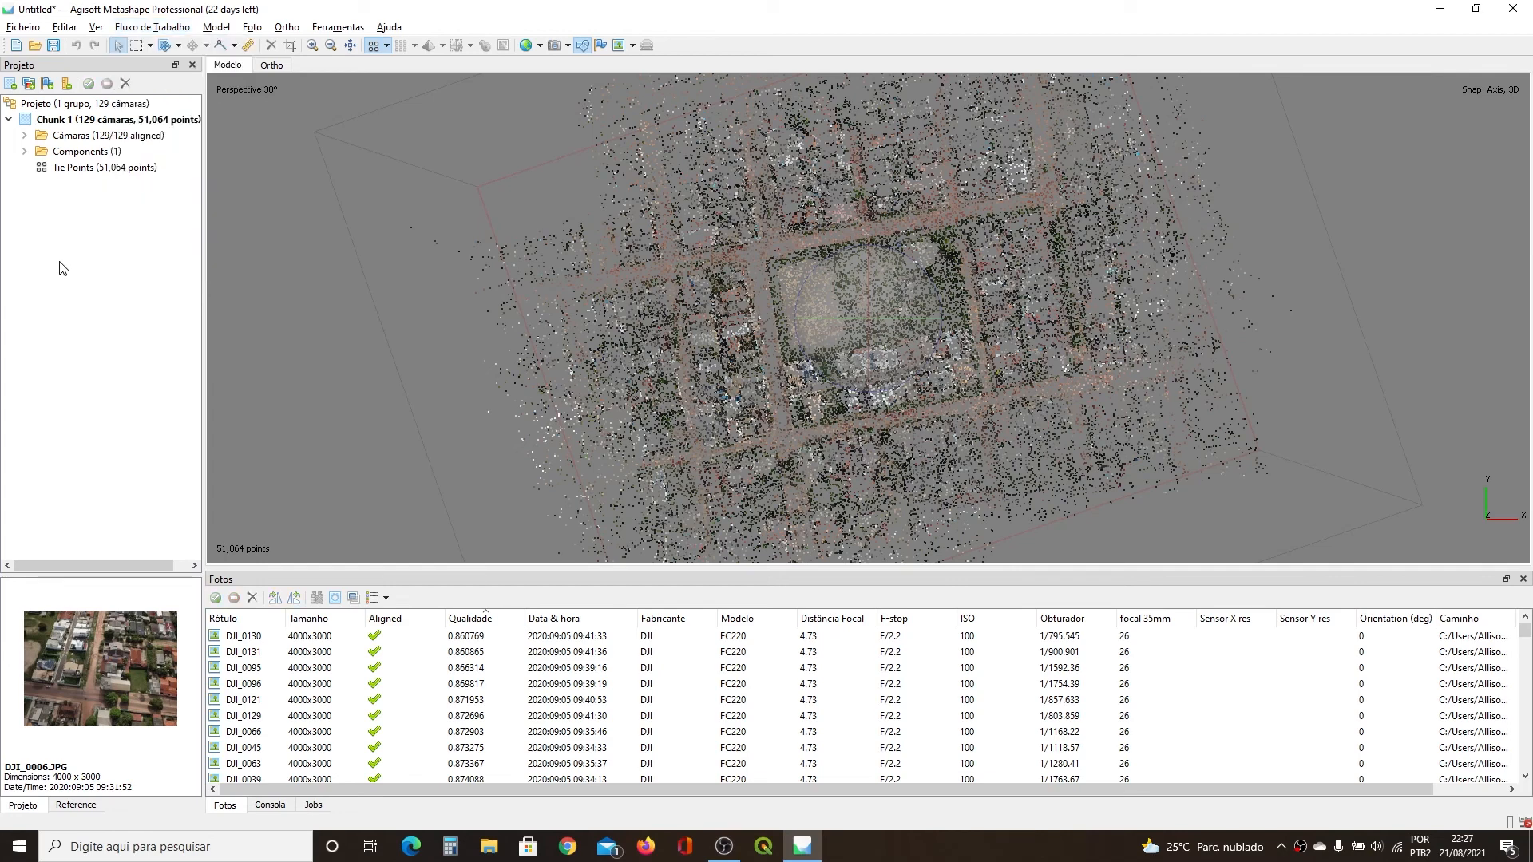
Step: Review the general and advanced settings of Alinhar Fotos, and close the dialog without running a new alignment
{"action": "left_click", "coordinate": [160, 30]}
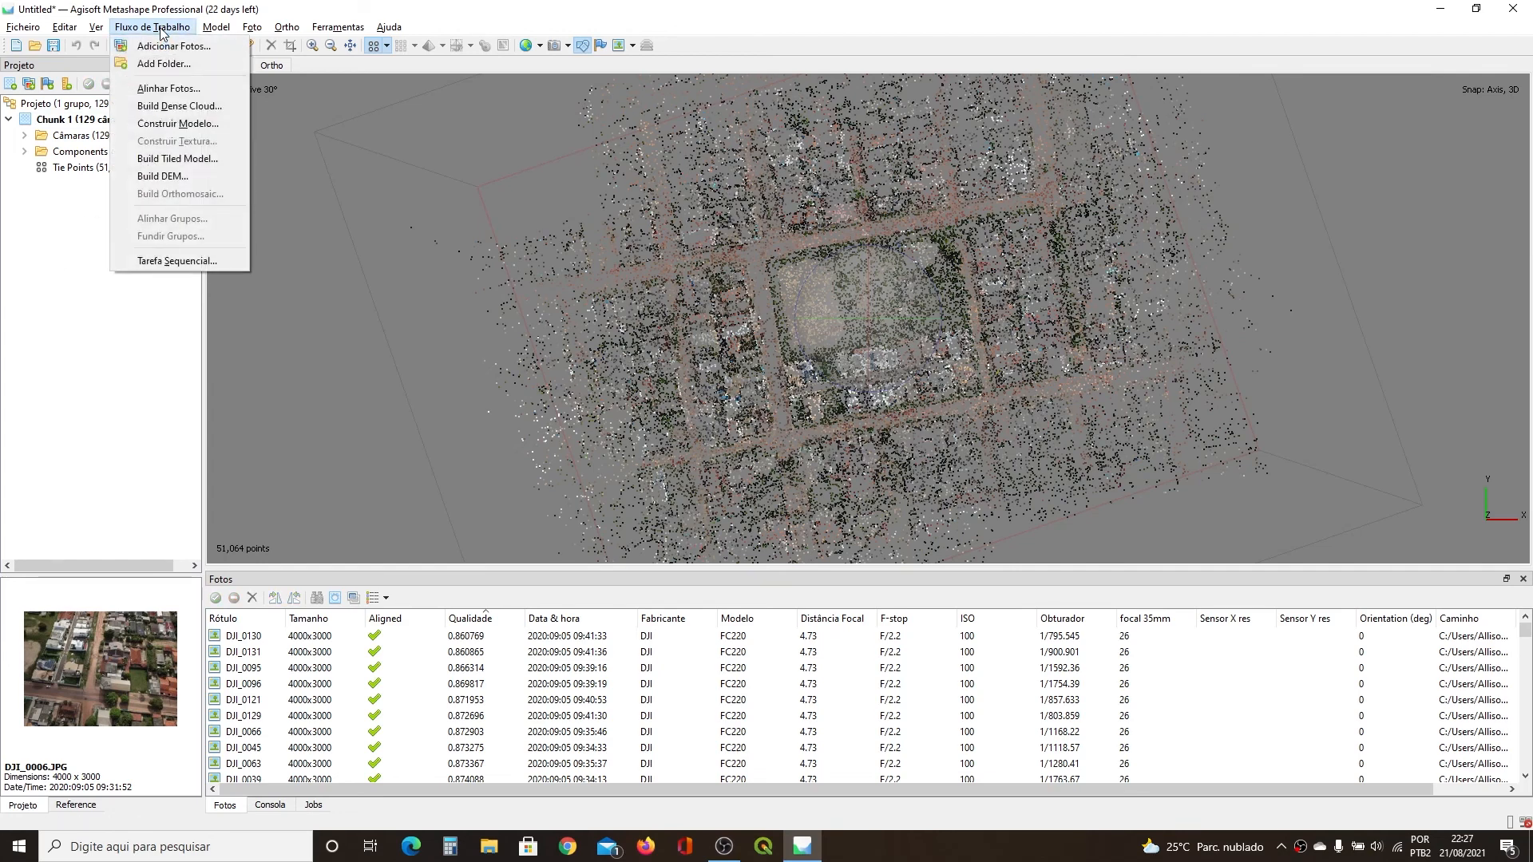
{"action": "left_click", "coordinate": [169, 90]}
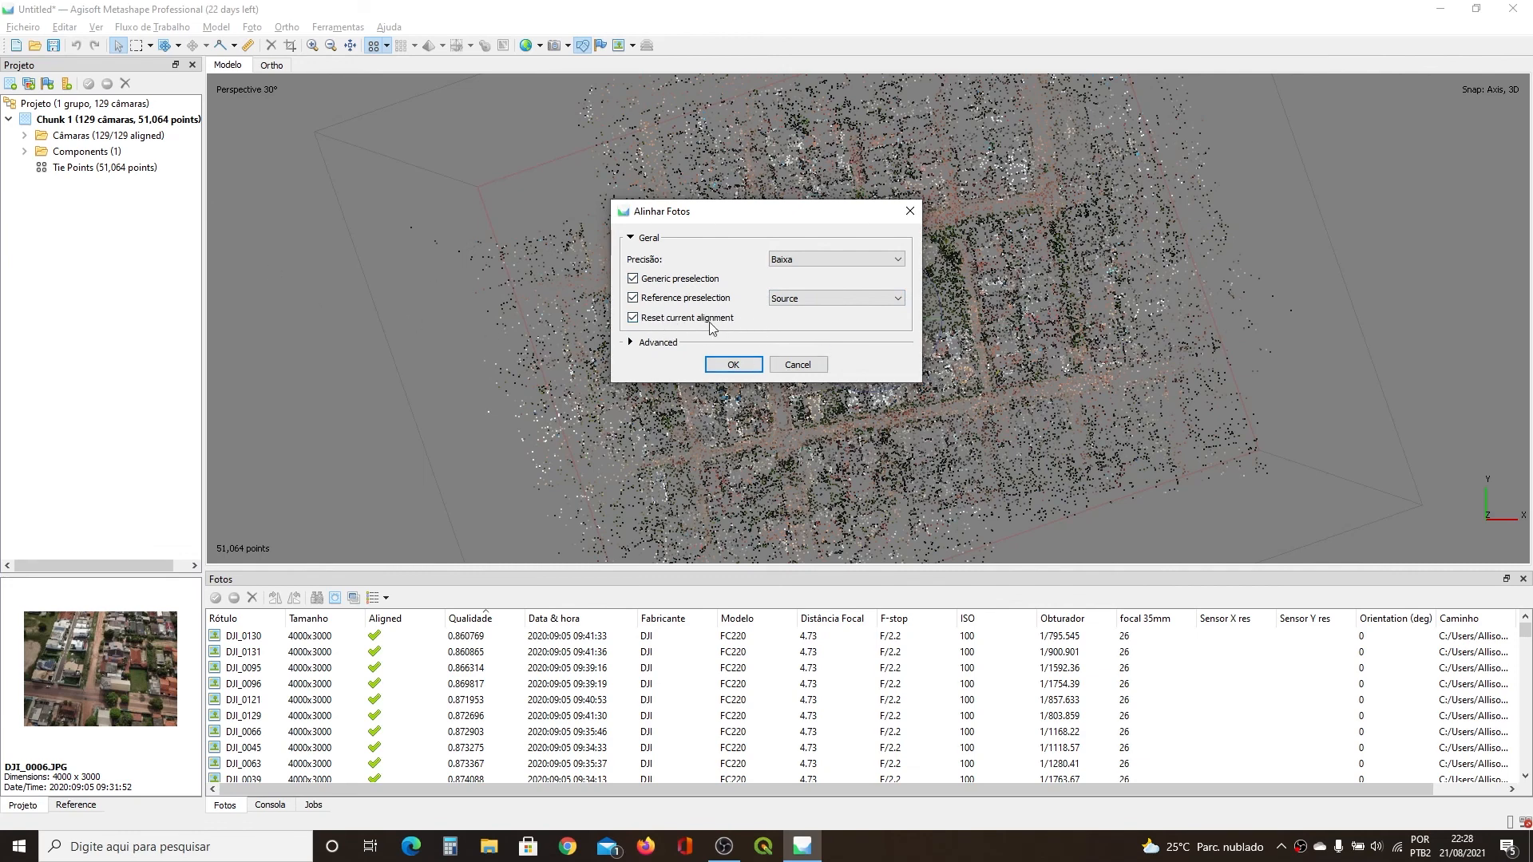
{"action": "left_click", "coordinate": [634, 341]}
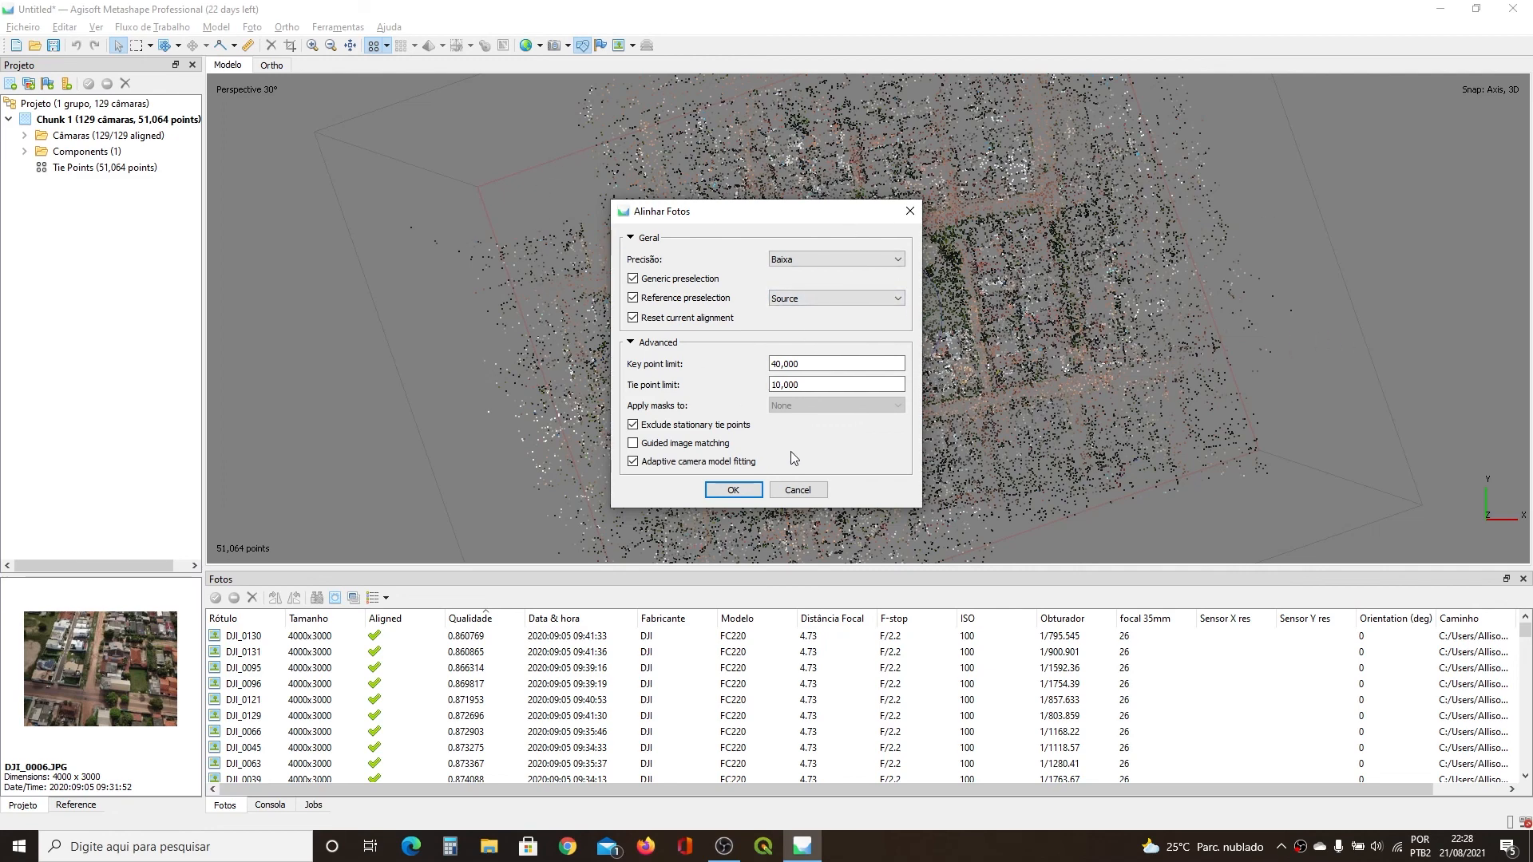
{"action": "left_click", "coordinate": [799, 490]}
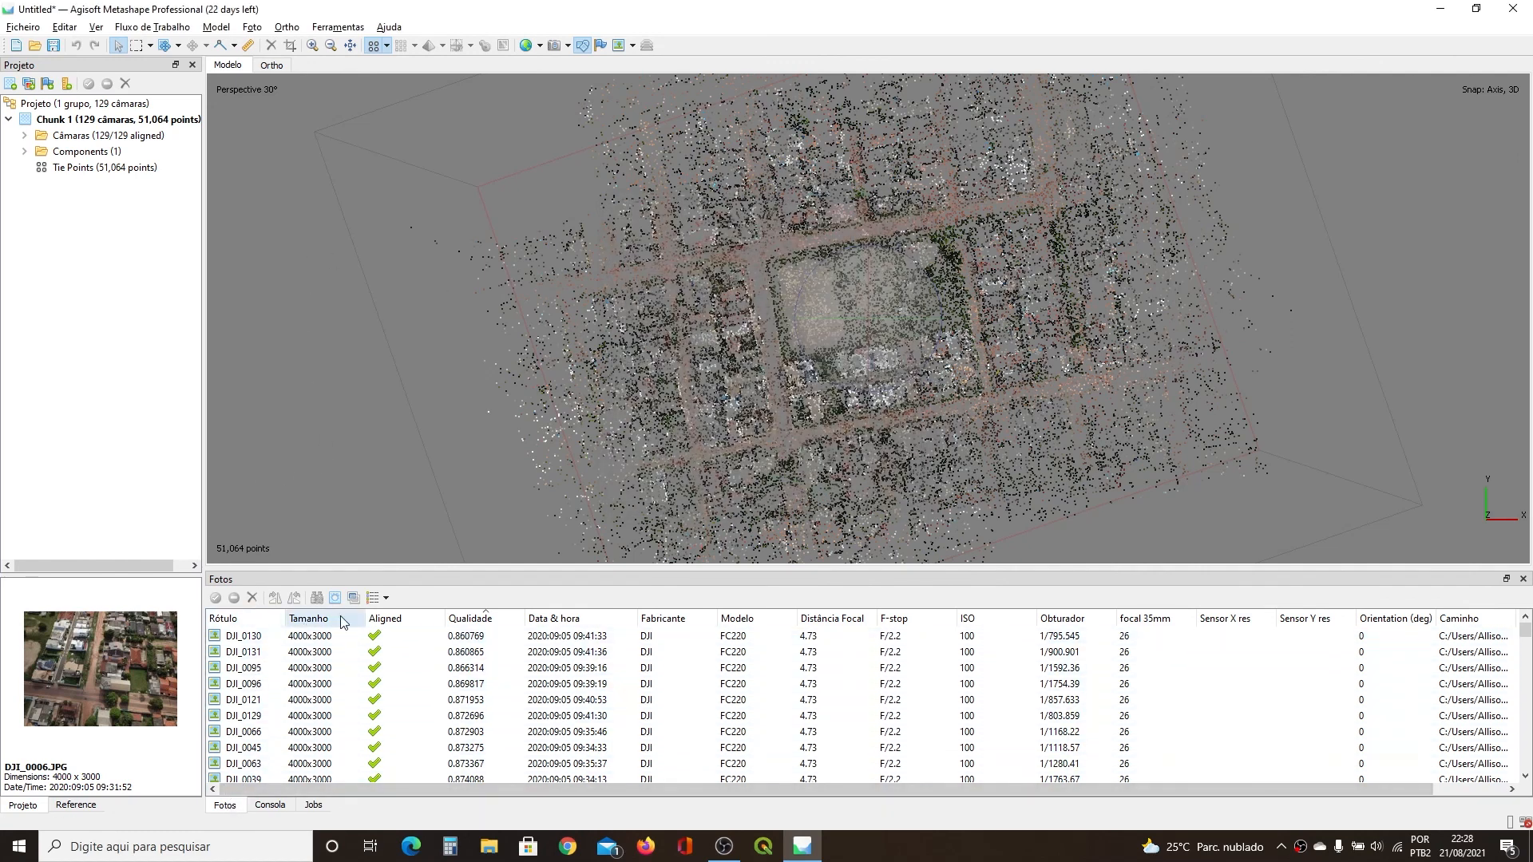
Step: Review the Details view option and the Estimate Image Quality settings for photo DJI_0130, without running the analysis
{"action": "left_click", "coordinate": [387, 599]}
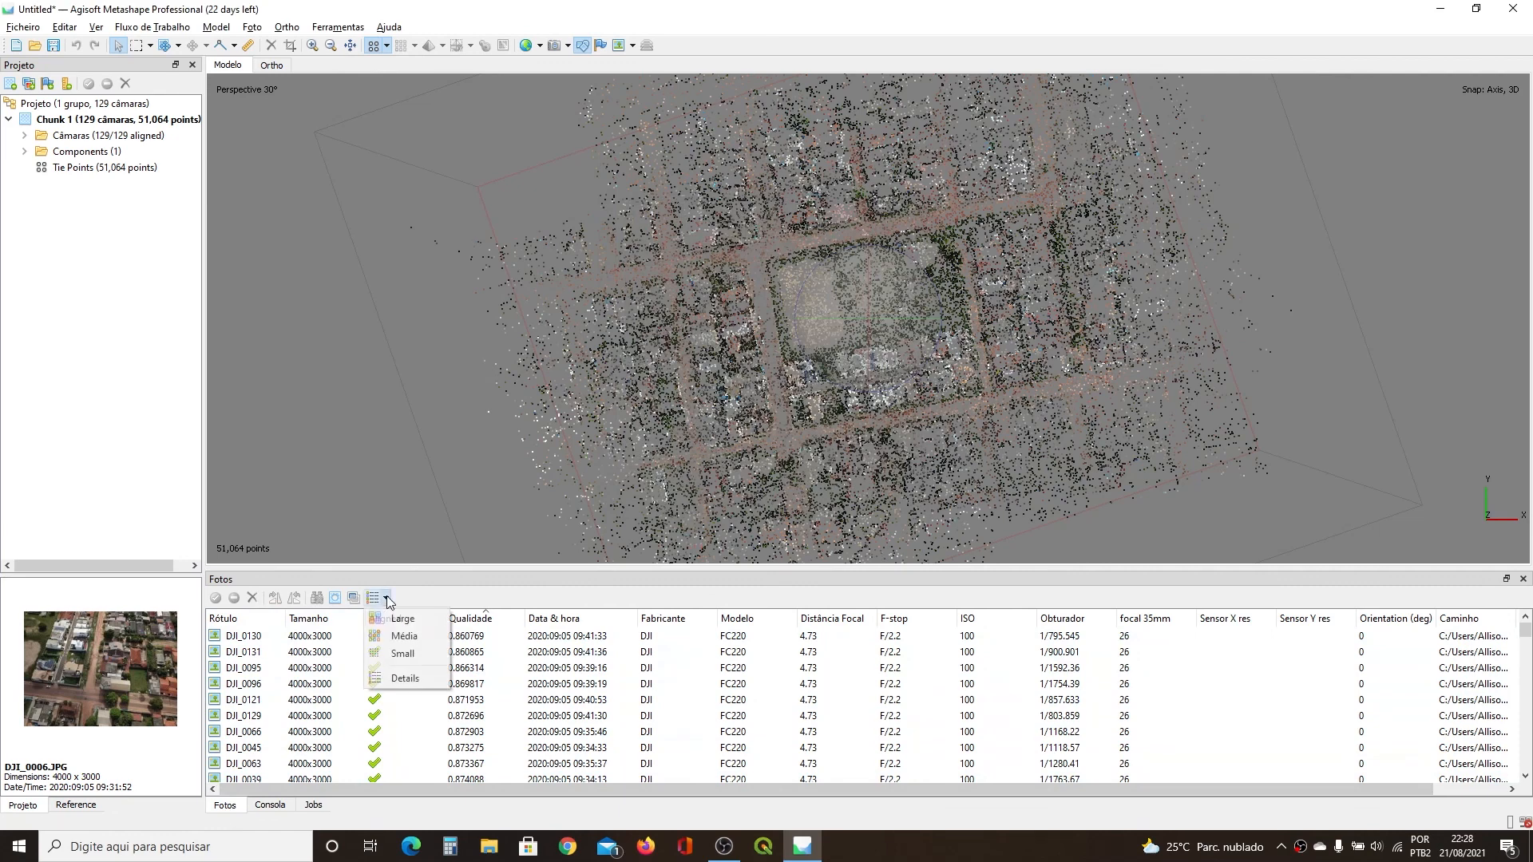
{"action": "left_click", "coordinate": [405, 678]}
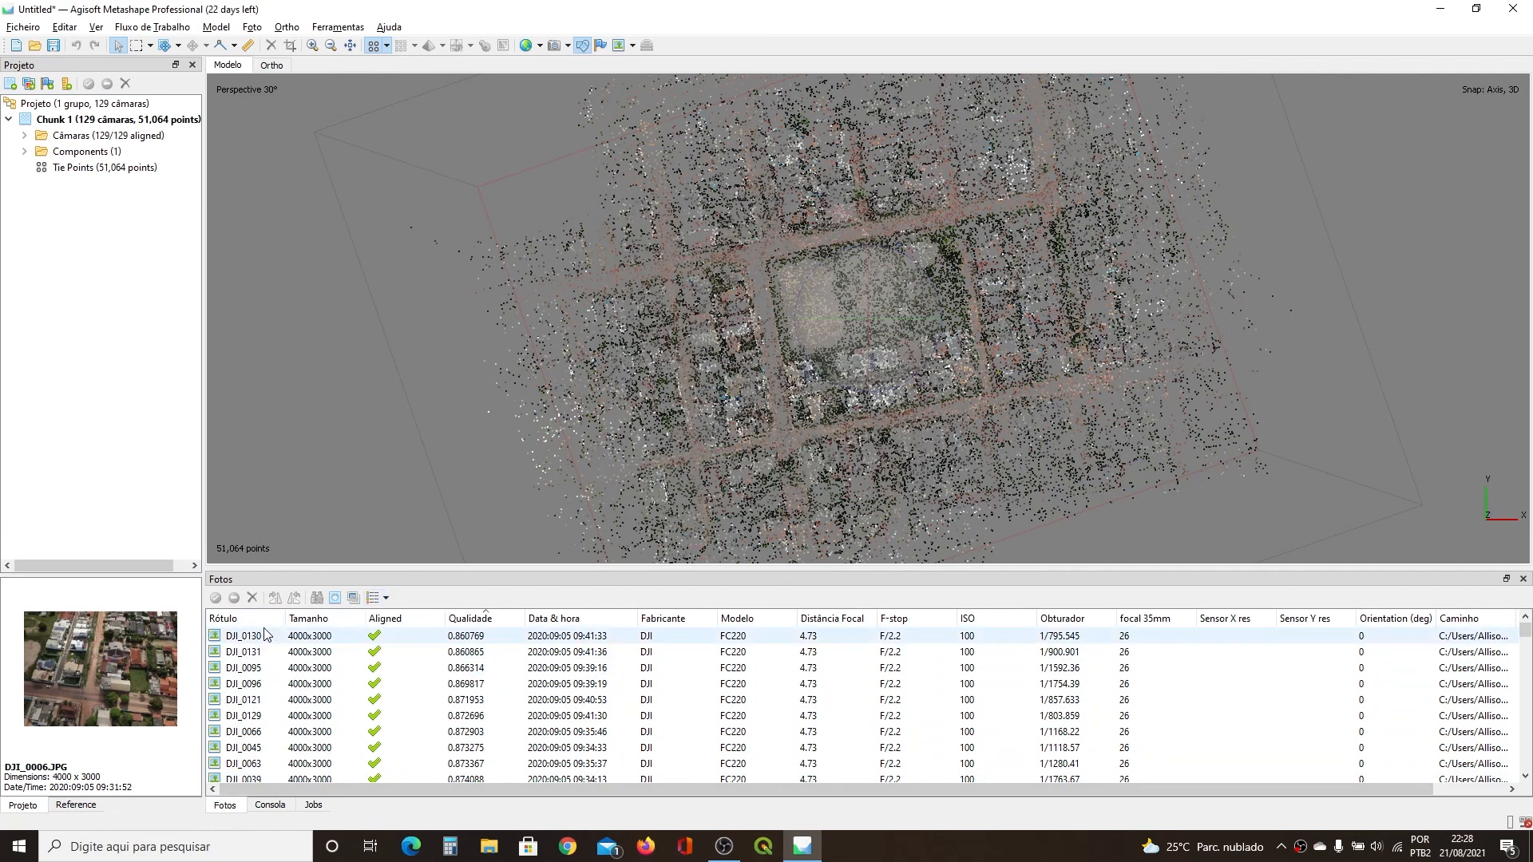
{"action": "left_click", "coordinate": [264, 639]}
{"action": "right_click", "coordinate": [264, 638]}
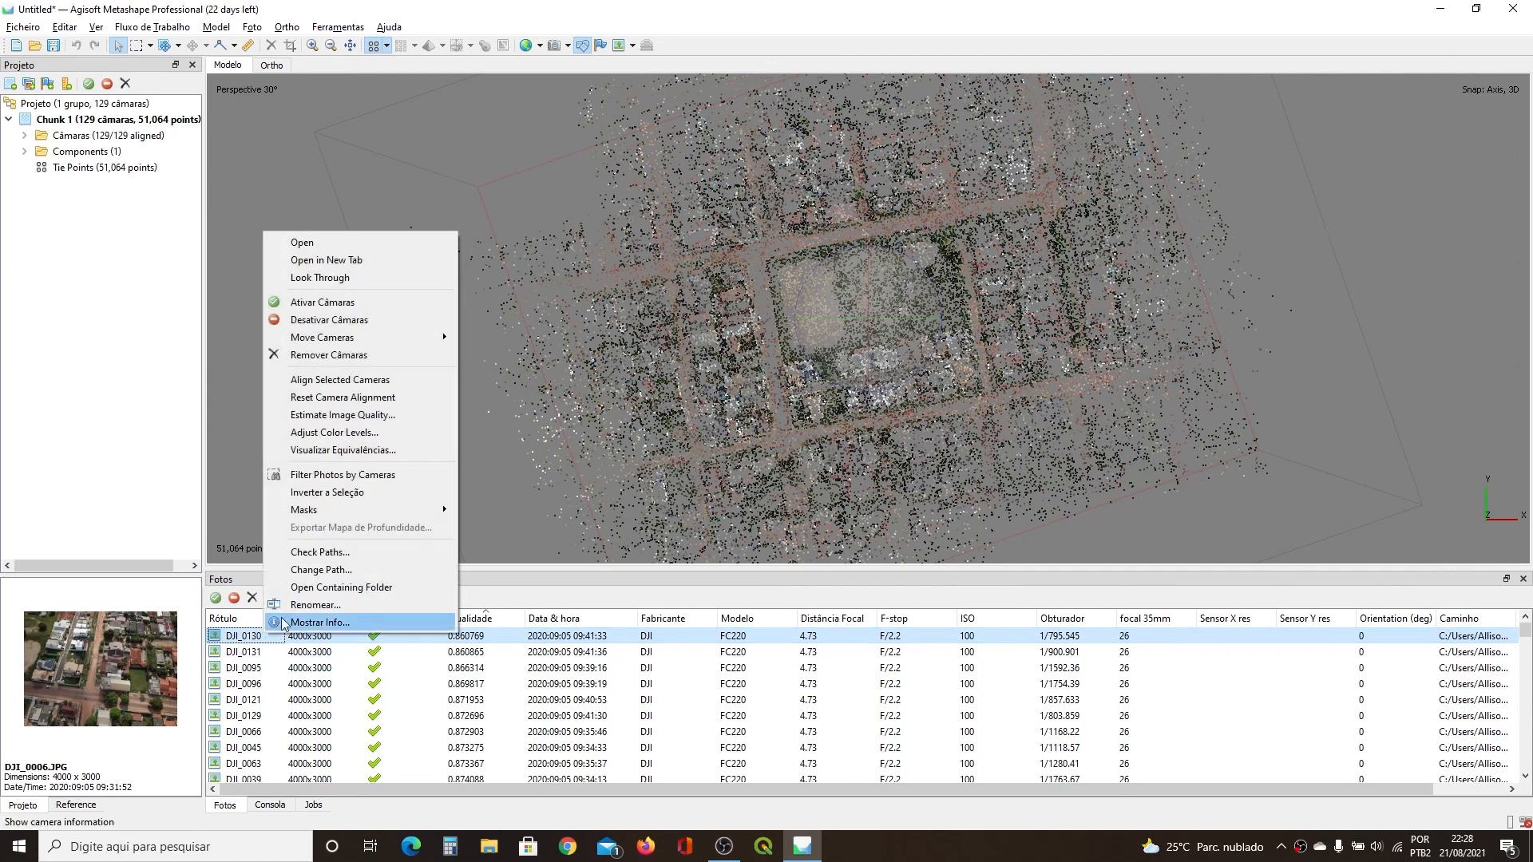
{"action": "left_click", "coordinate": [363, 417]}
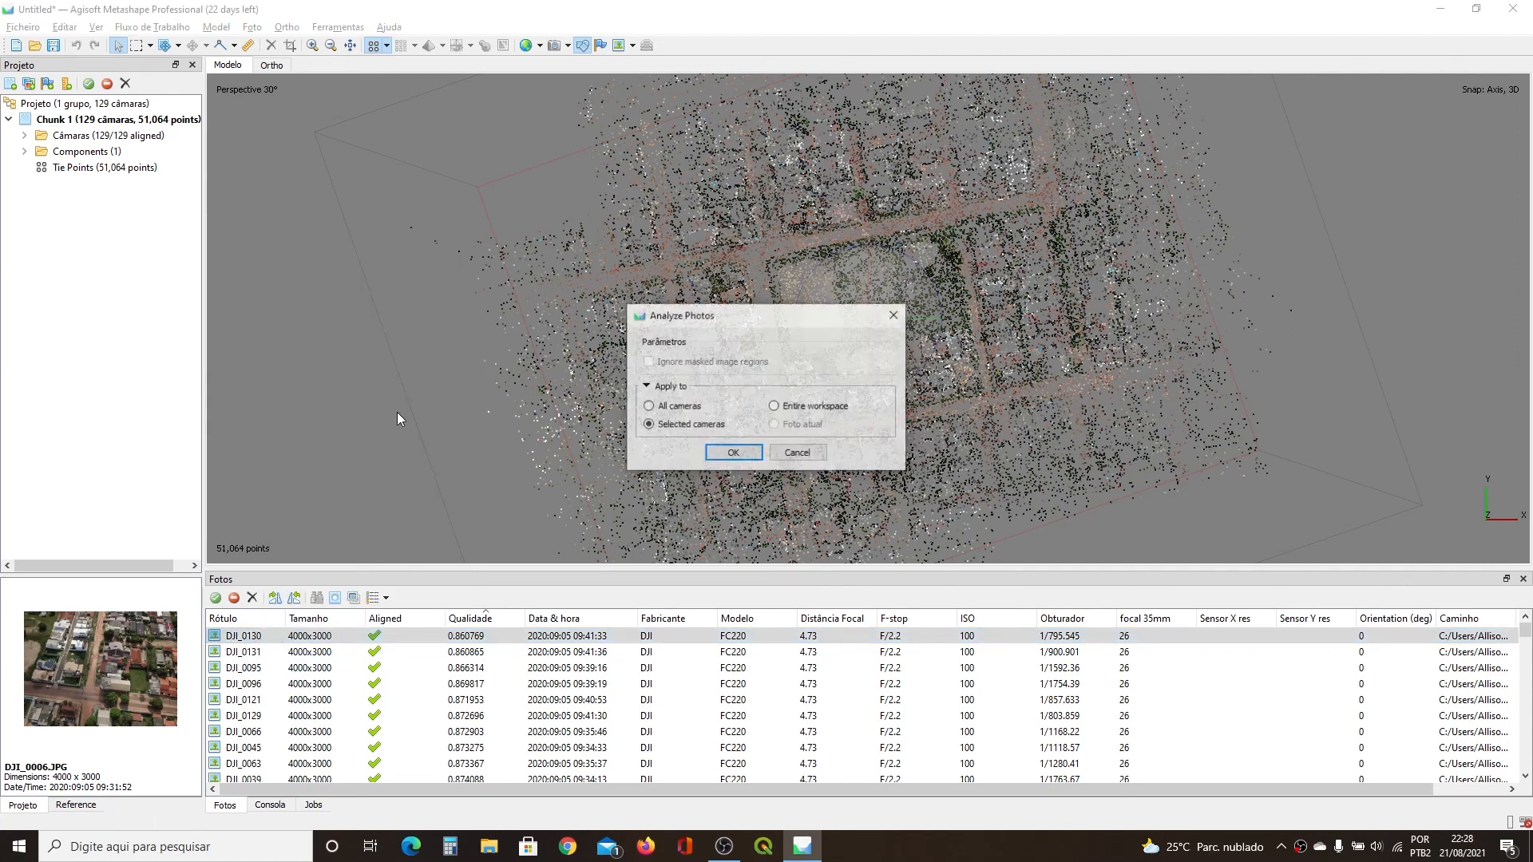
{"action": "left_click", "coordinate": [798, 454]}
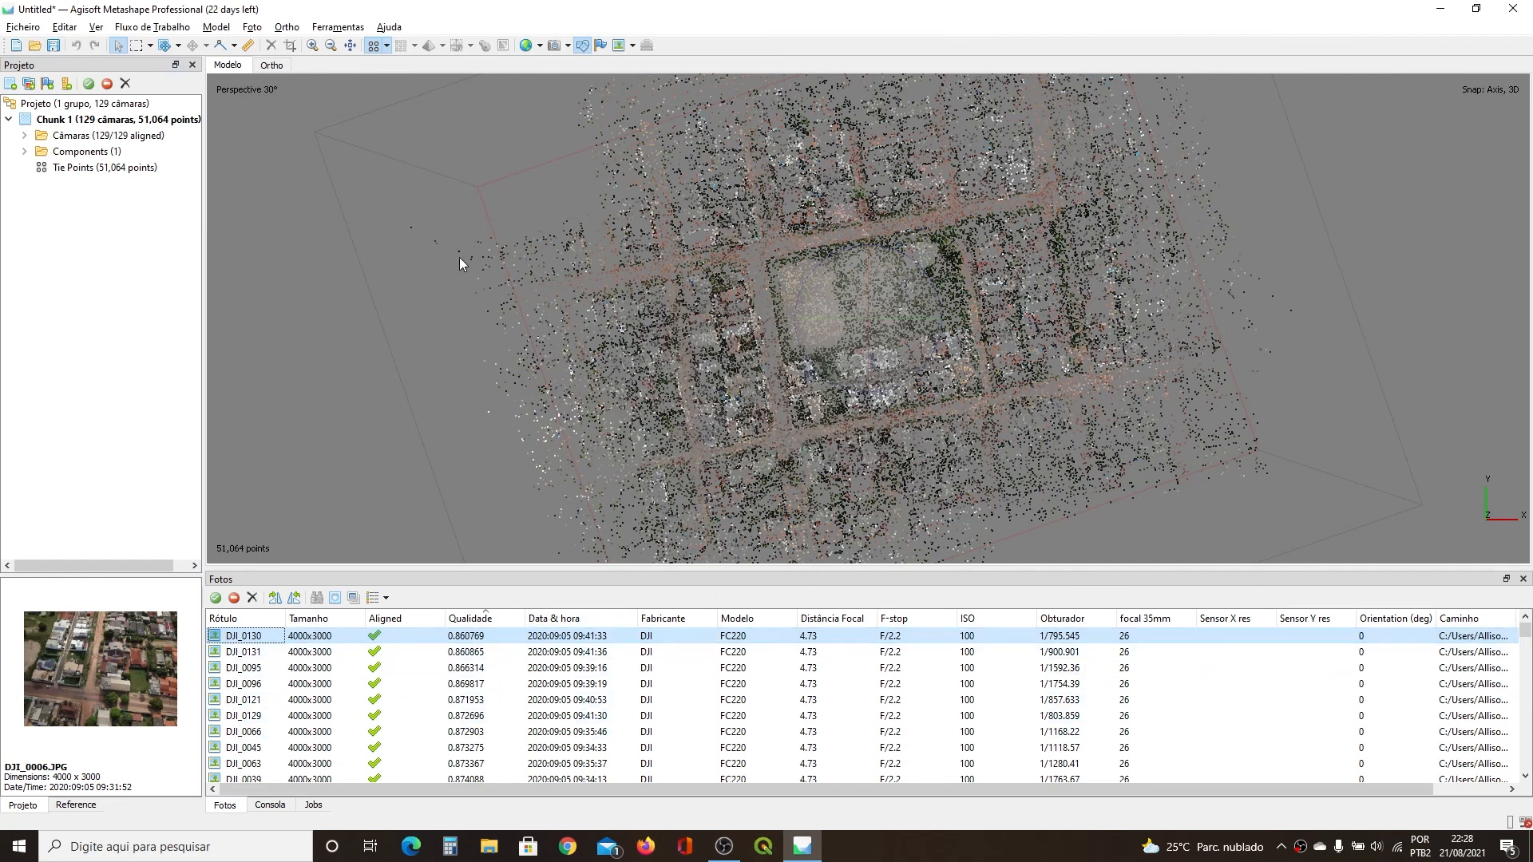
Step: Save the project as "Processo Aula" in the desktop folder Material Didático, and expand Chunk 1 in the project tree
{"action": "left_click", "coordinate": [54, 46]}
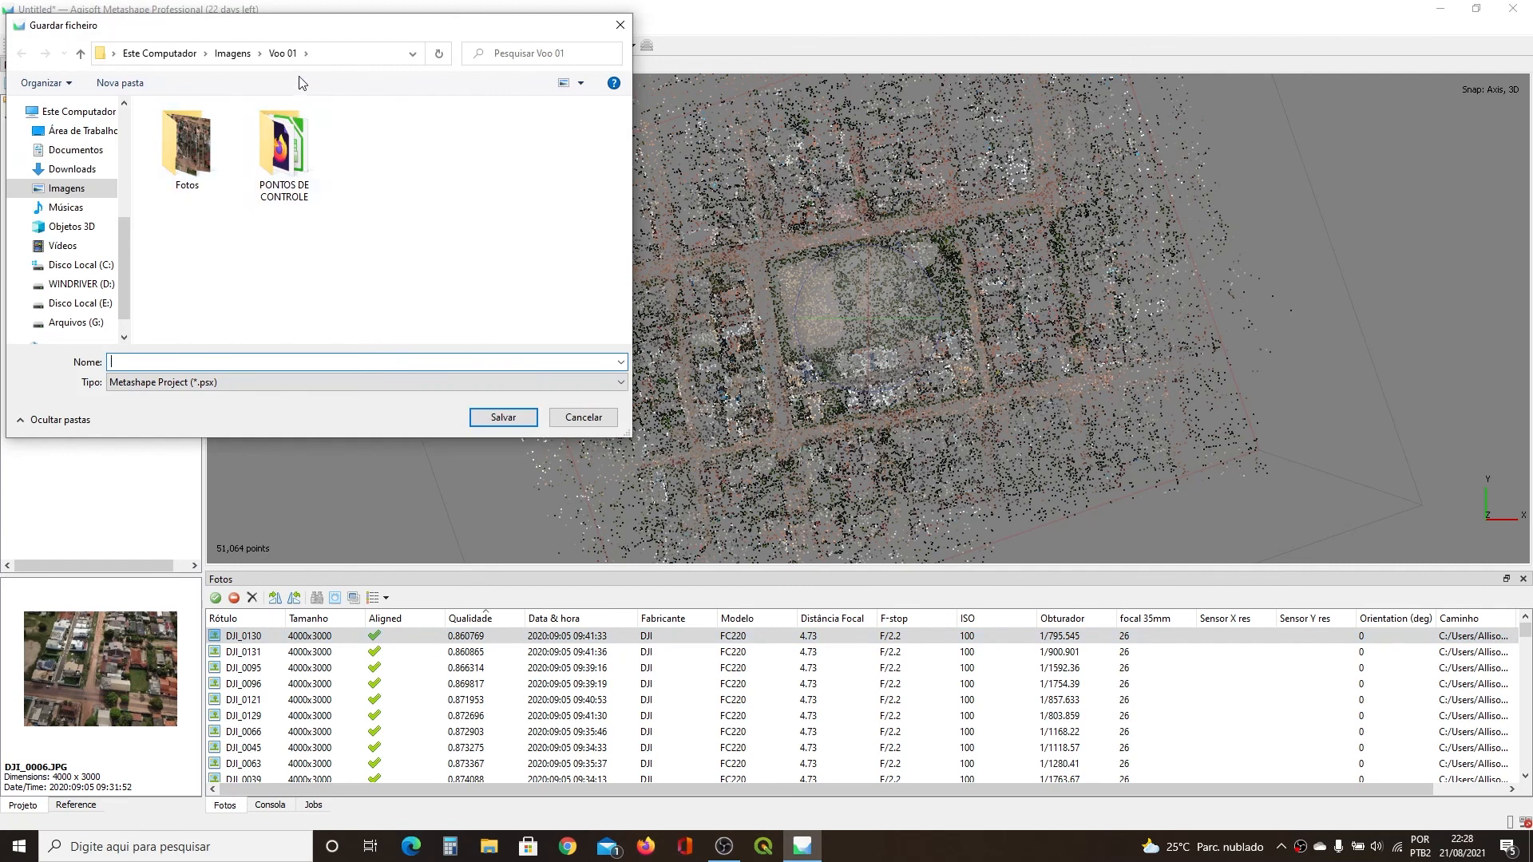
{"action": "left_click", "coordinate": [80, 130]}
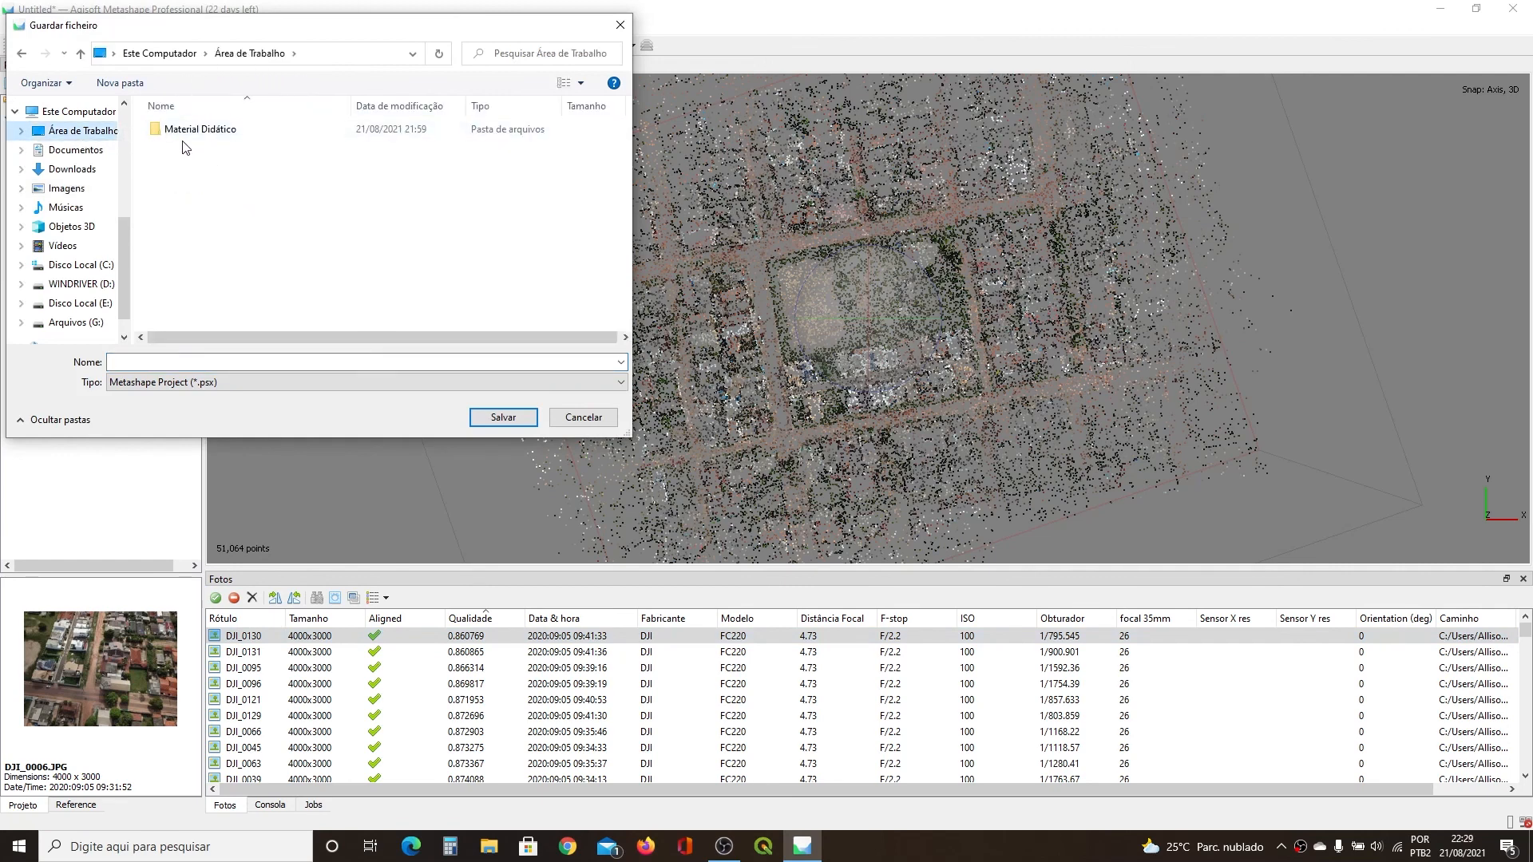
{"action": "double_click", "coordinate": [177, 132]}
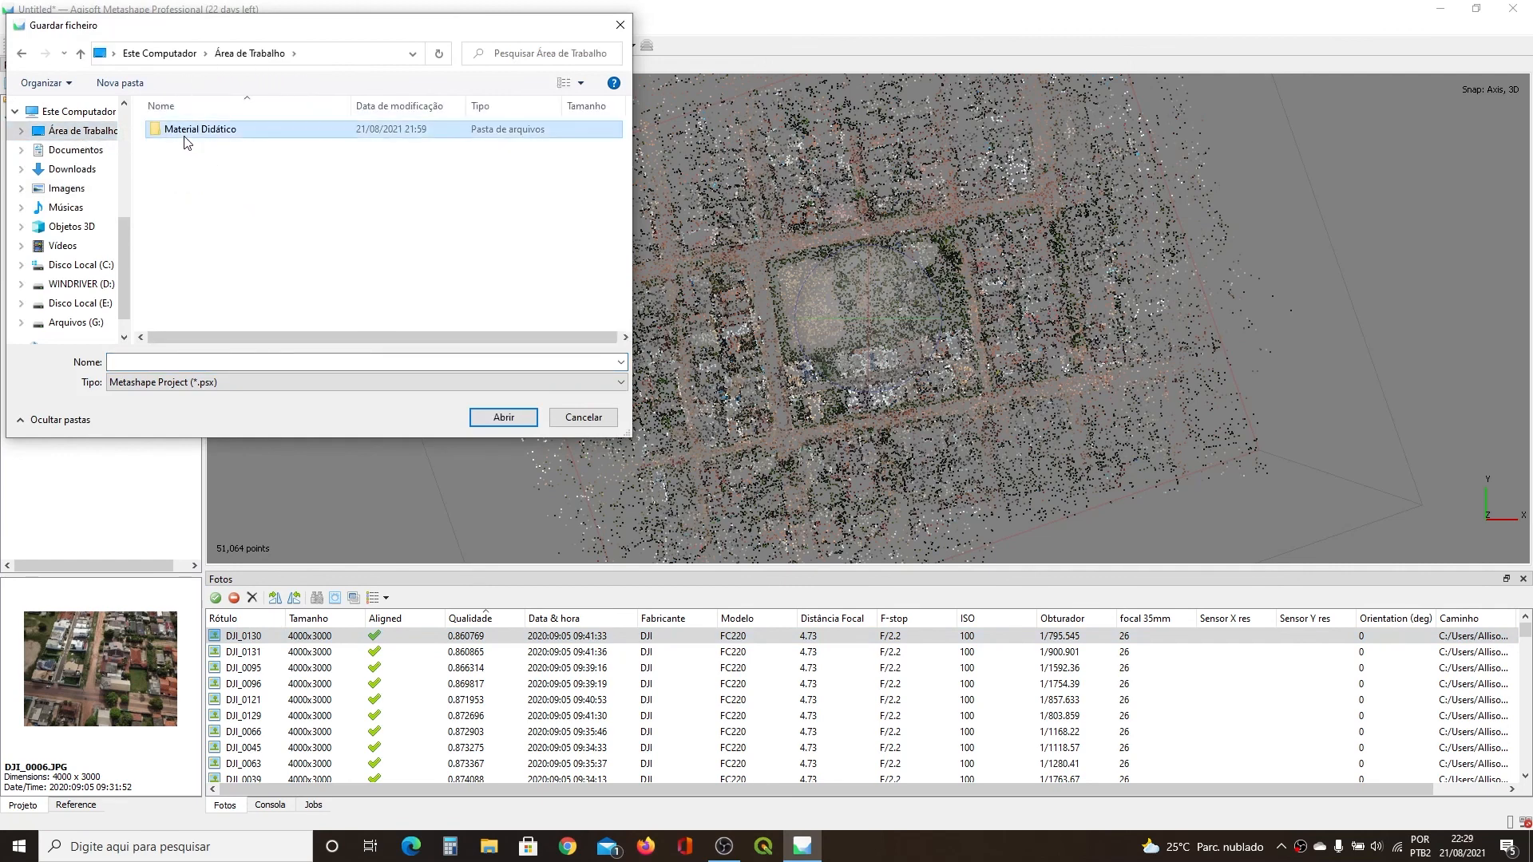
{"action": "left_click", "coordinate": [176, 360]}
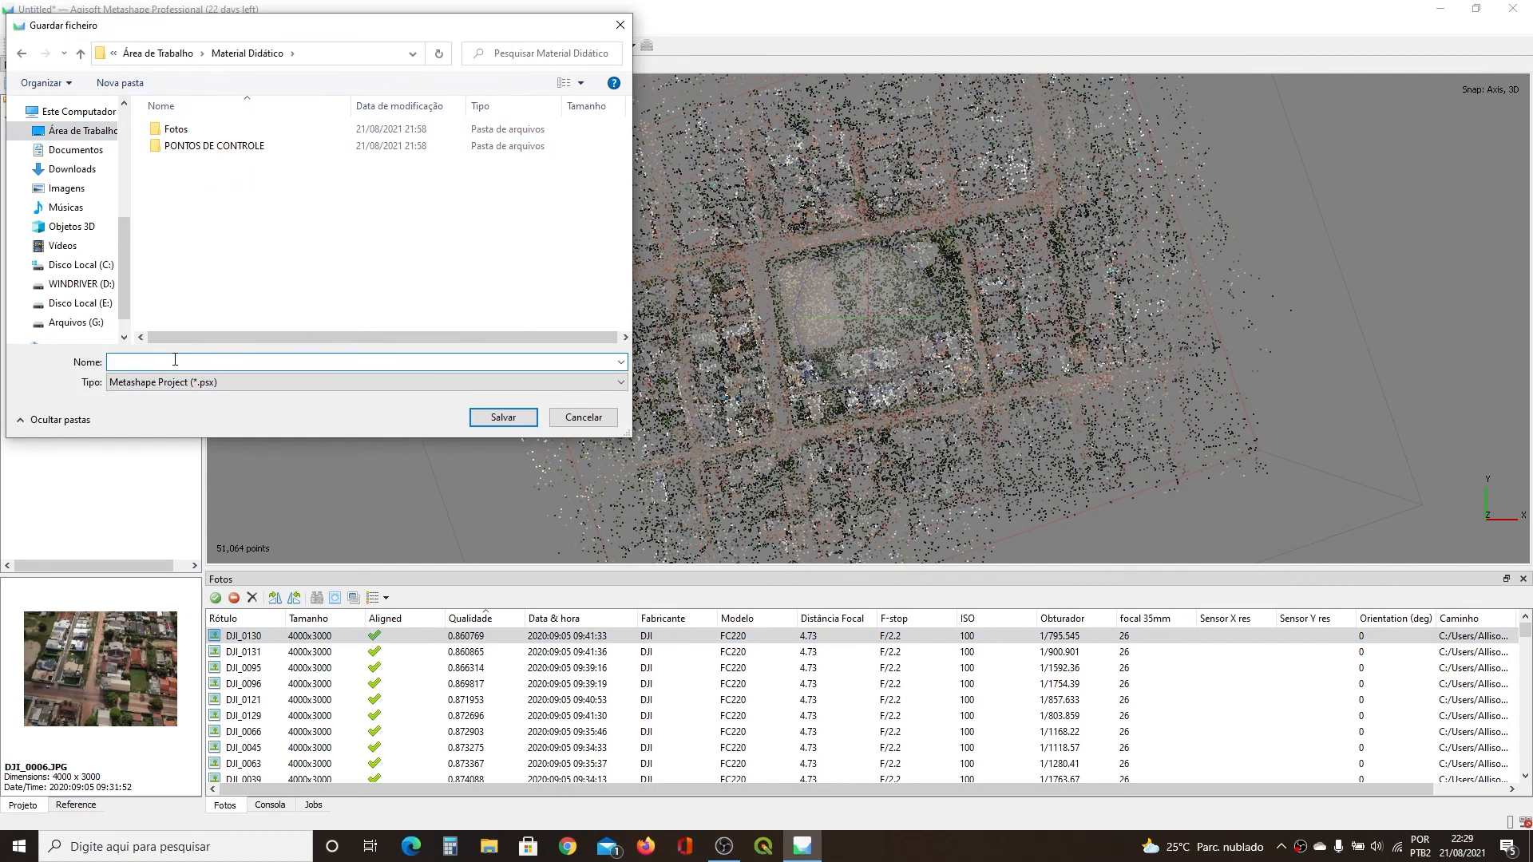
{"action": "type", "text": "Processo Aula"}
{"action": "left_click", "coordinate": [503, 417]}
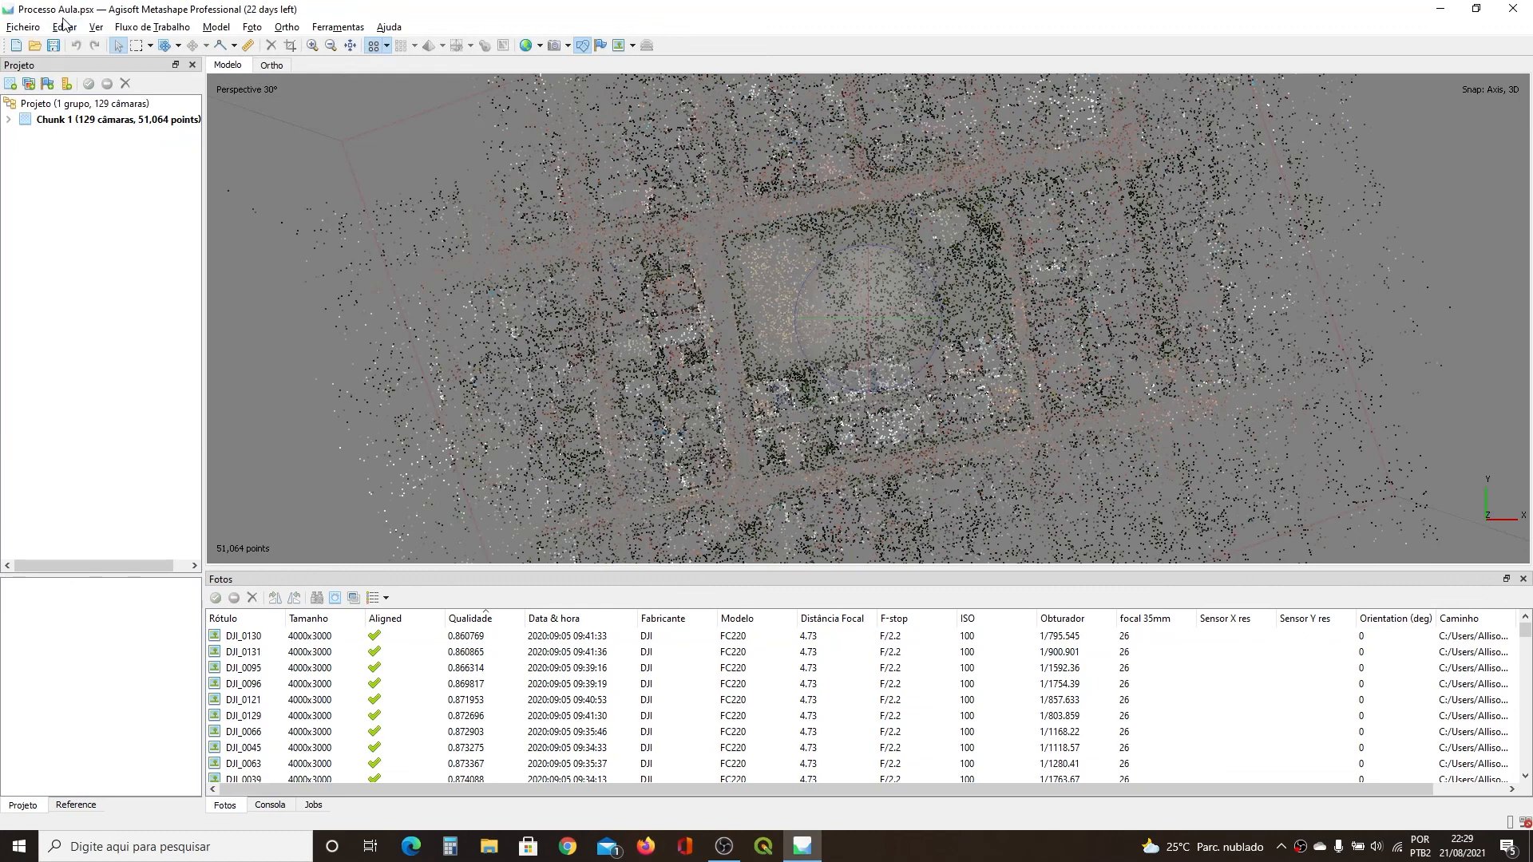
{"action": "left_click", "coordinate": [8, 120]}
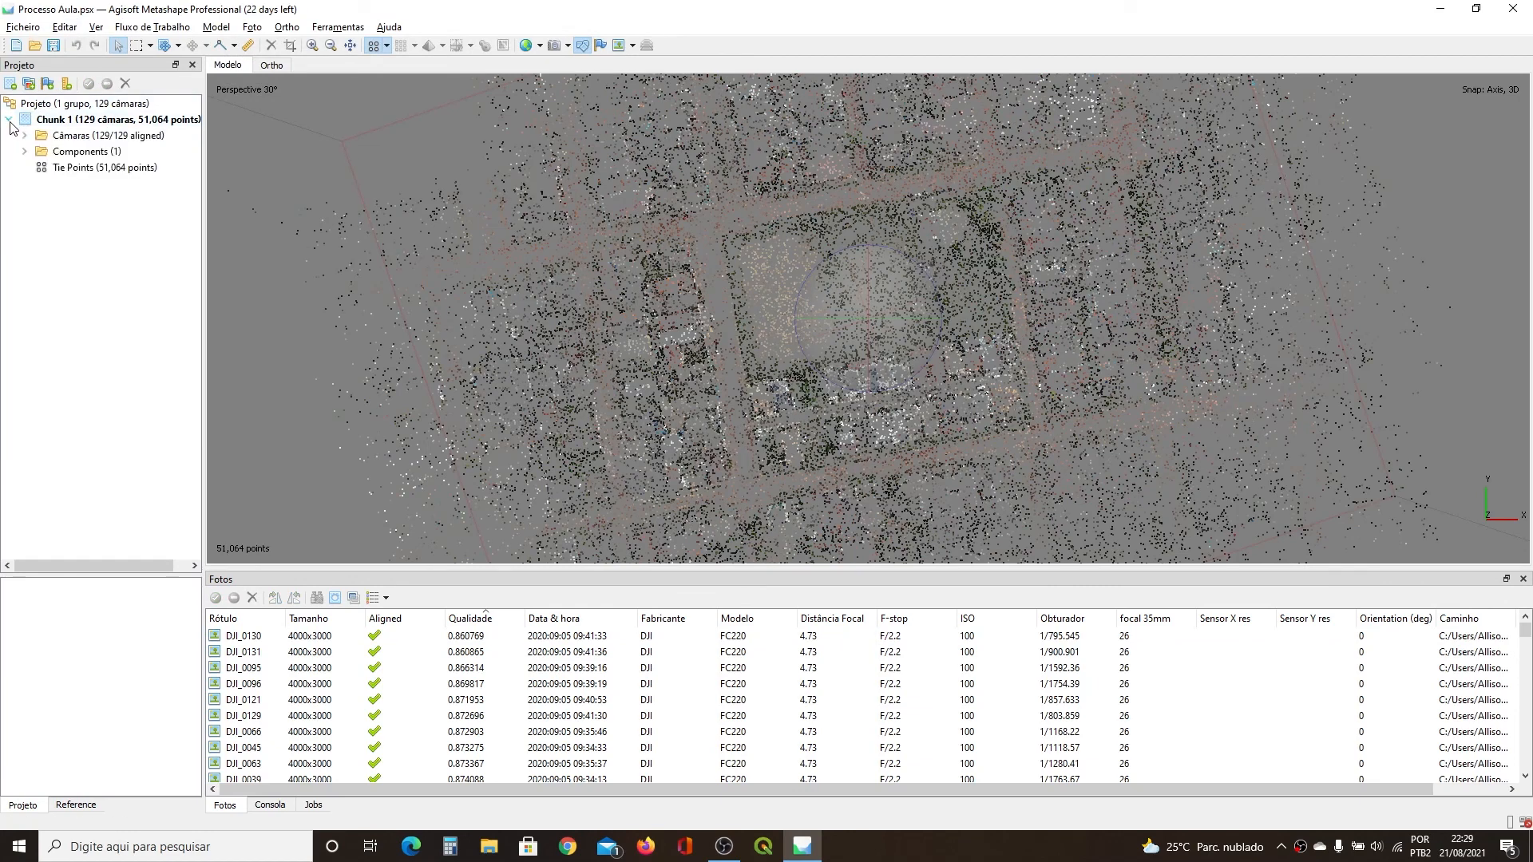